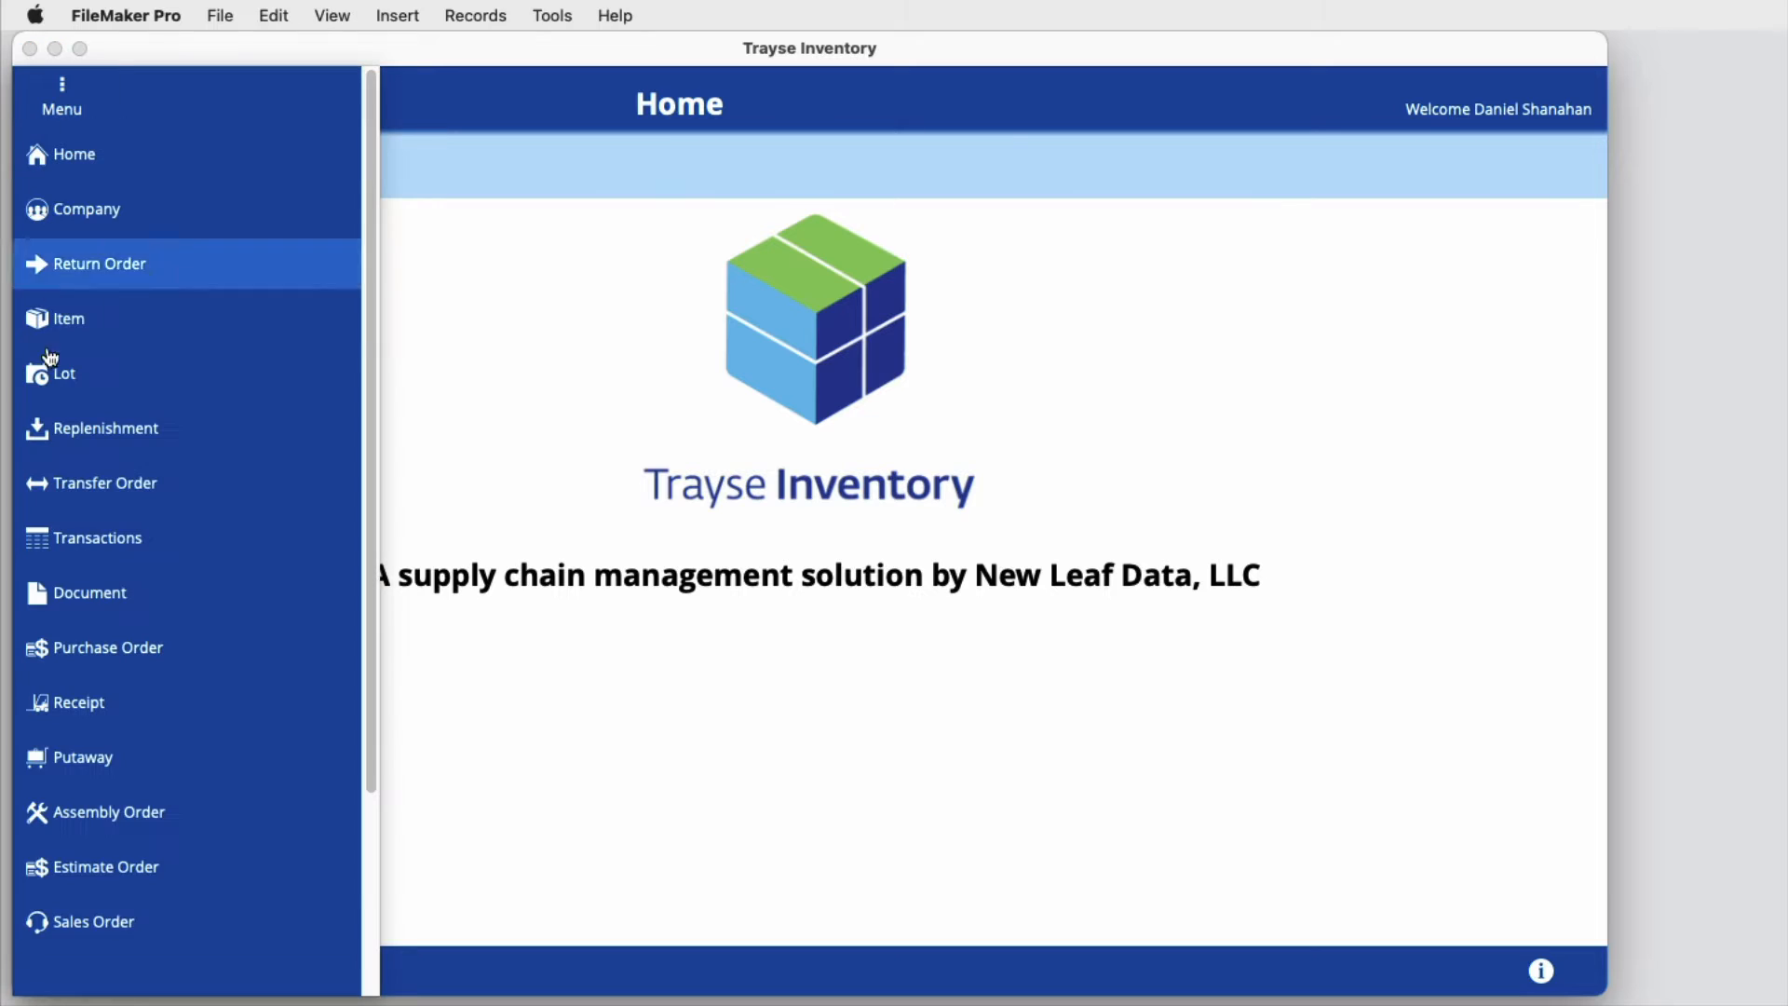
Step: Create three new blank sales order records
{"action": "scroll", "coordinate": [93, 917], "scroll_direction": "down", "scroll_amount": 2}
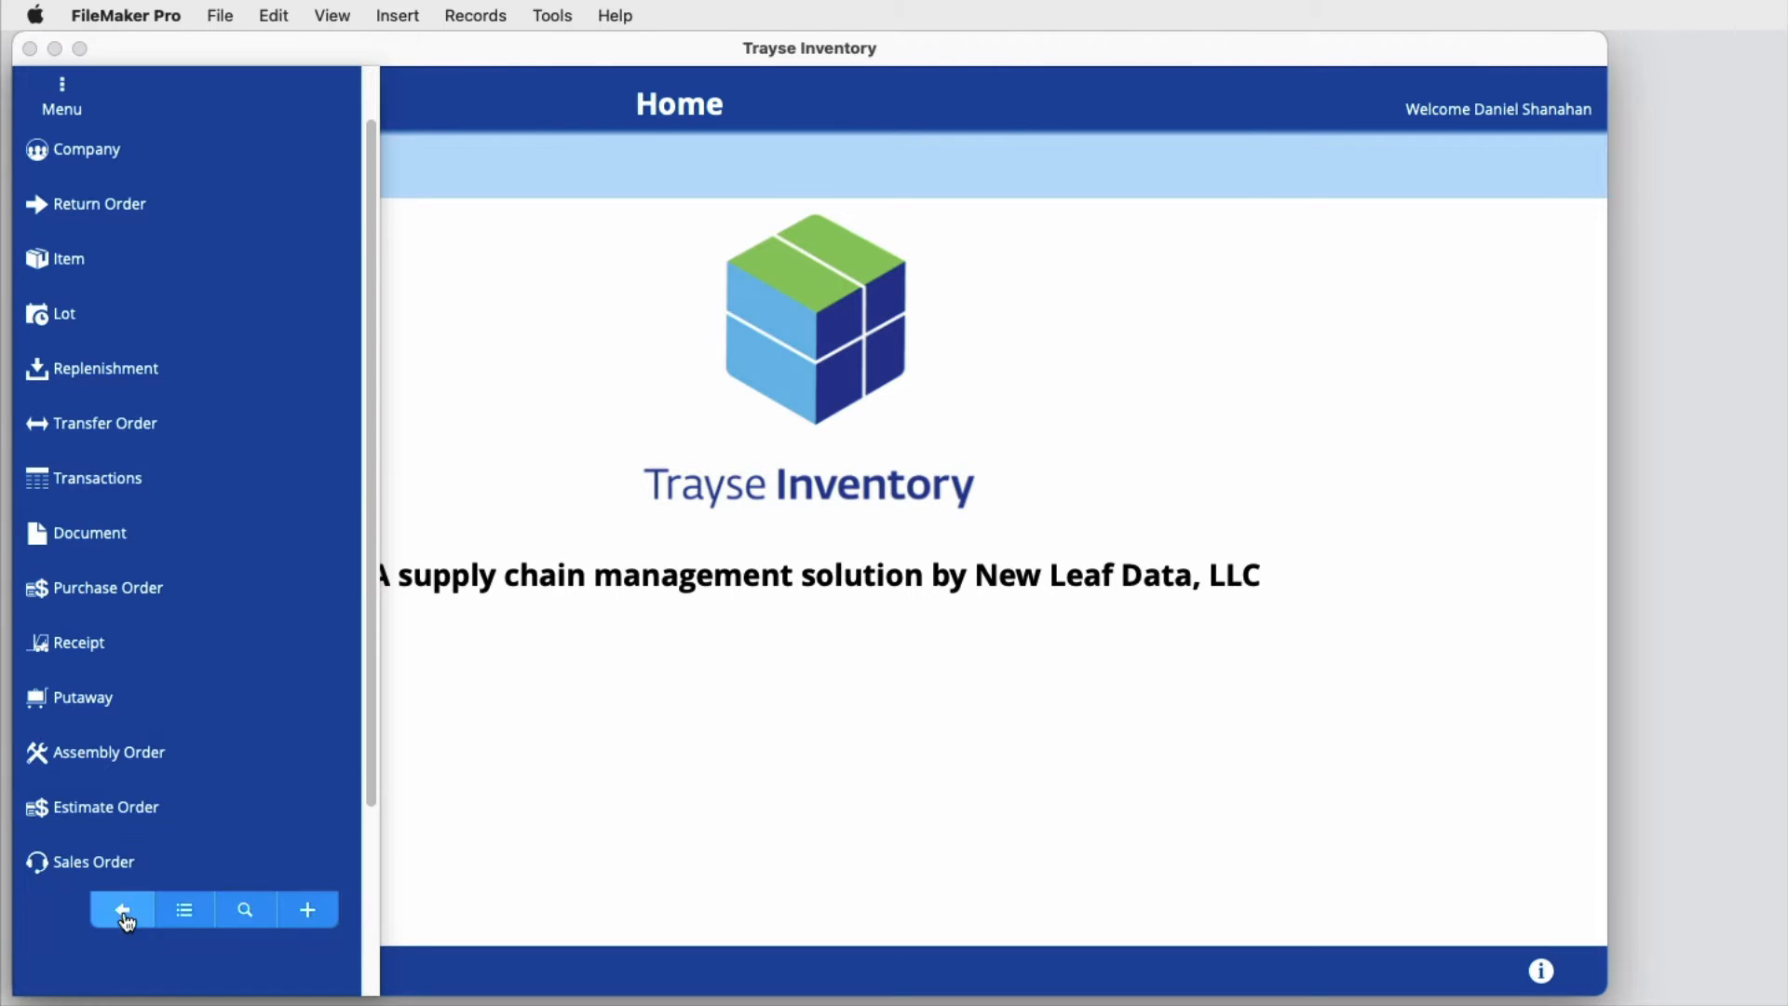
{"action": "left_click", "coordinate": [302, 912]}
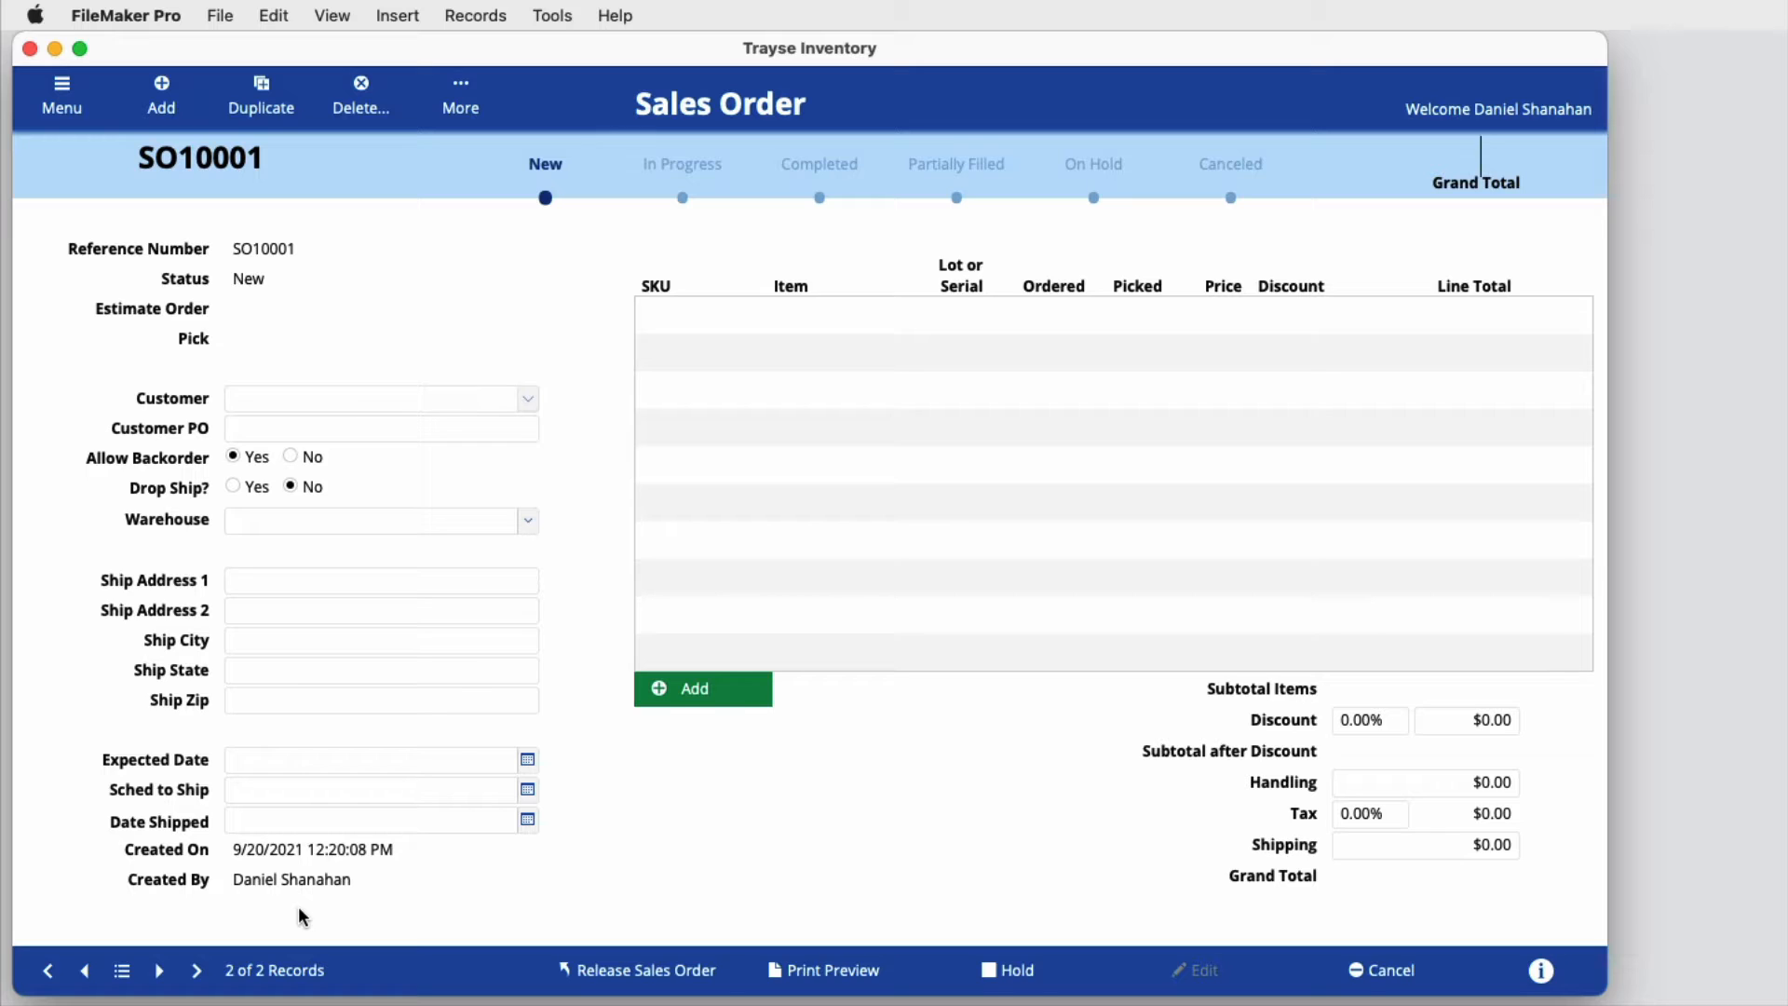
{"action": "left_click", "coordinate": [163, 107]}
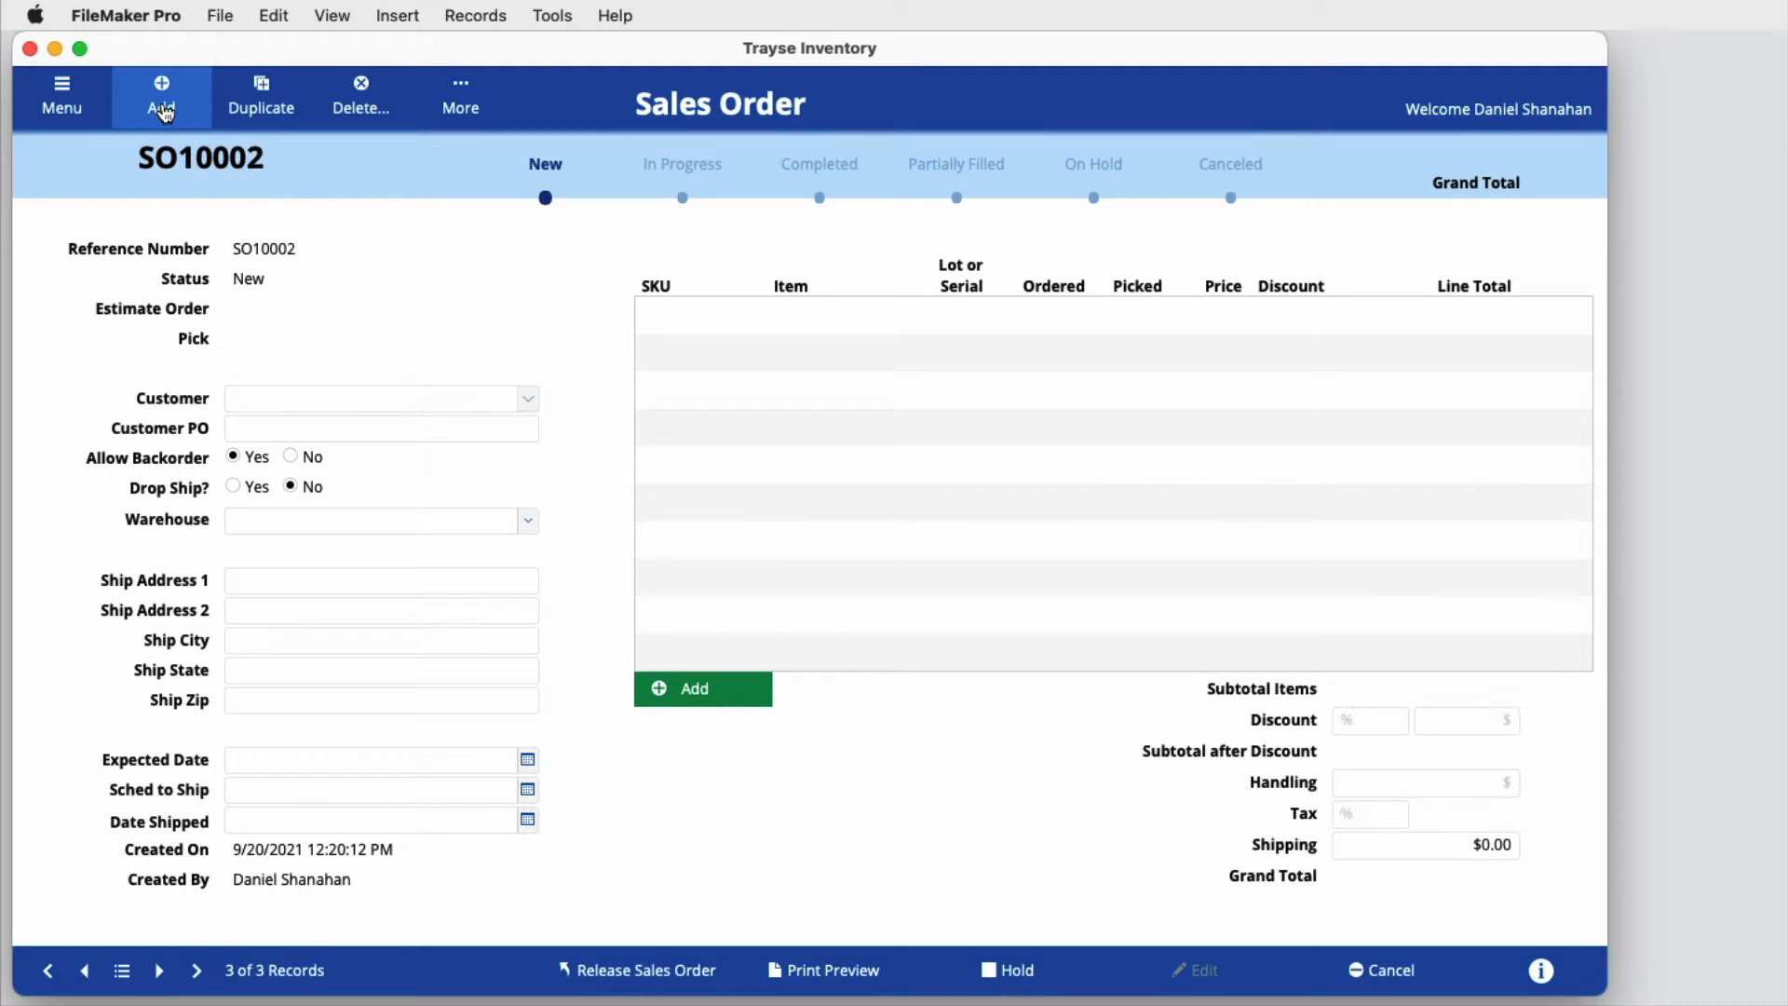
{"action": "left_click", "coordinate": [475, 16]}
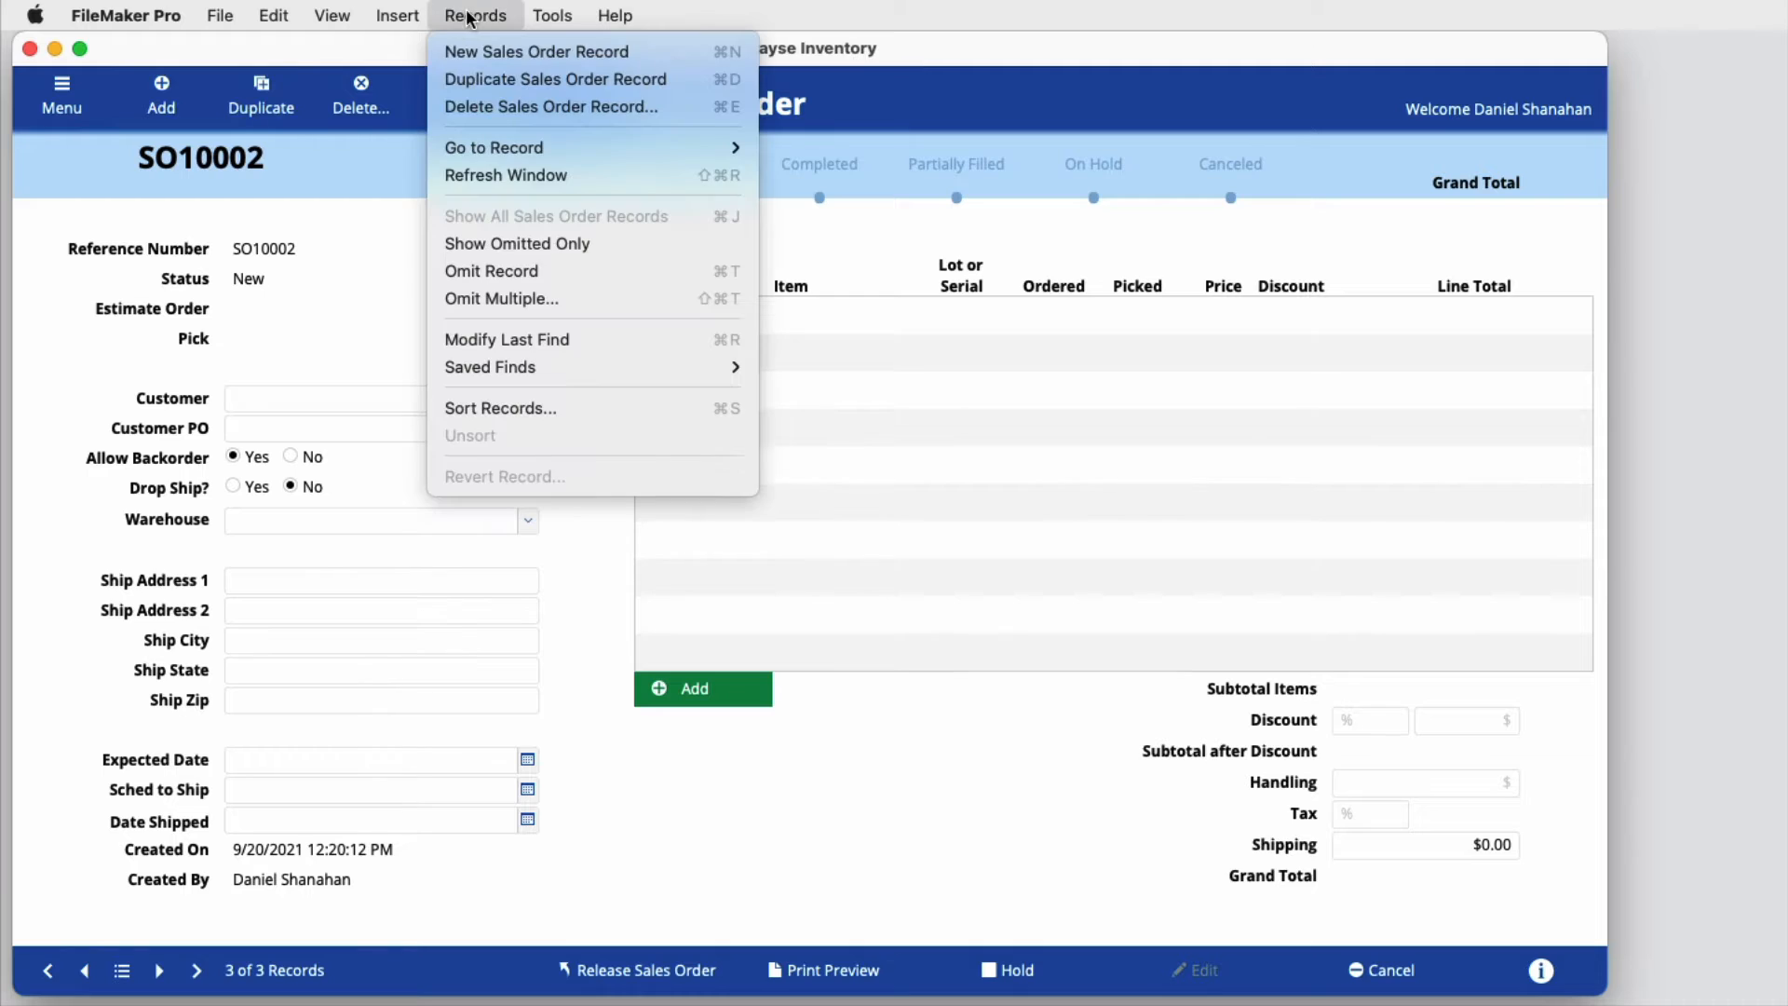
{"action": "left_click", "coordinate": [440, 52]}
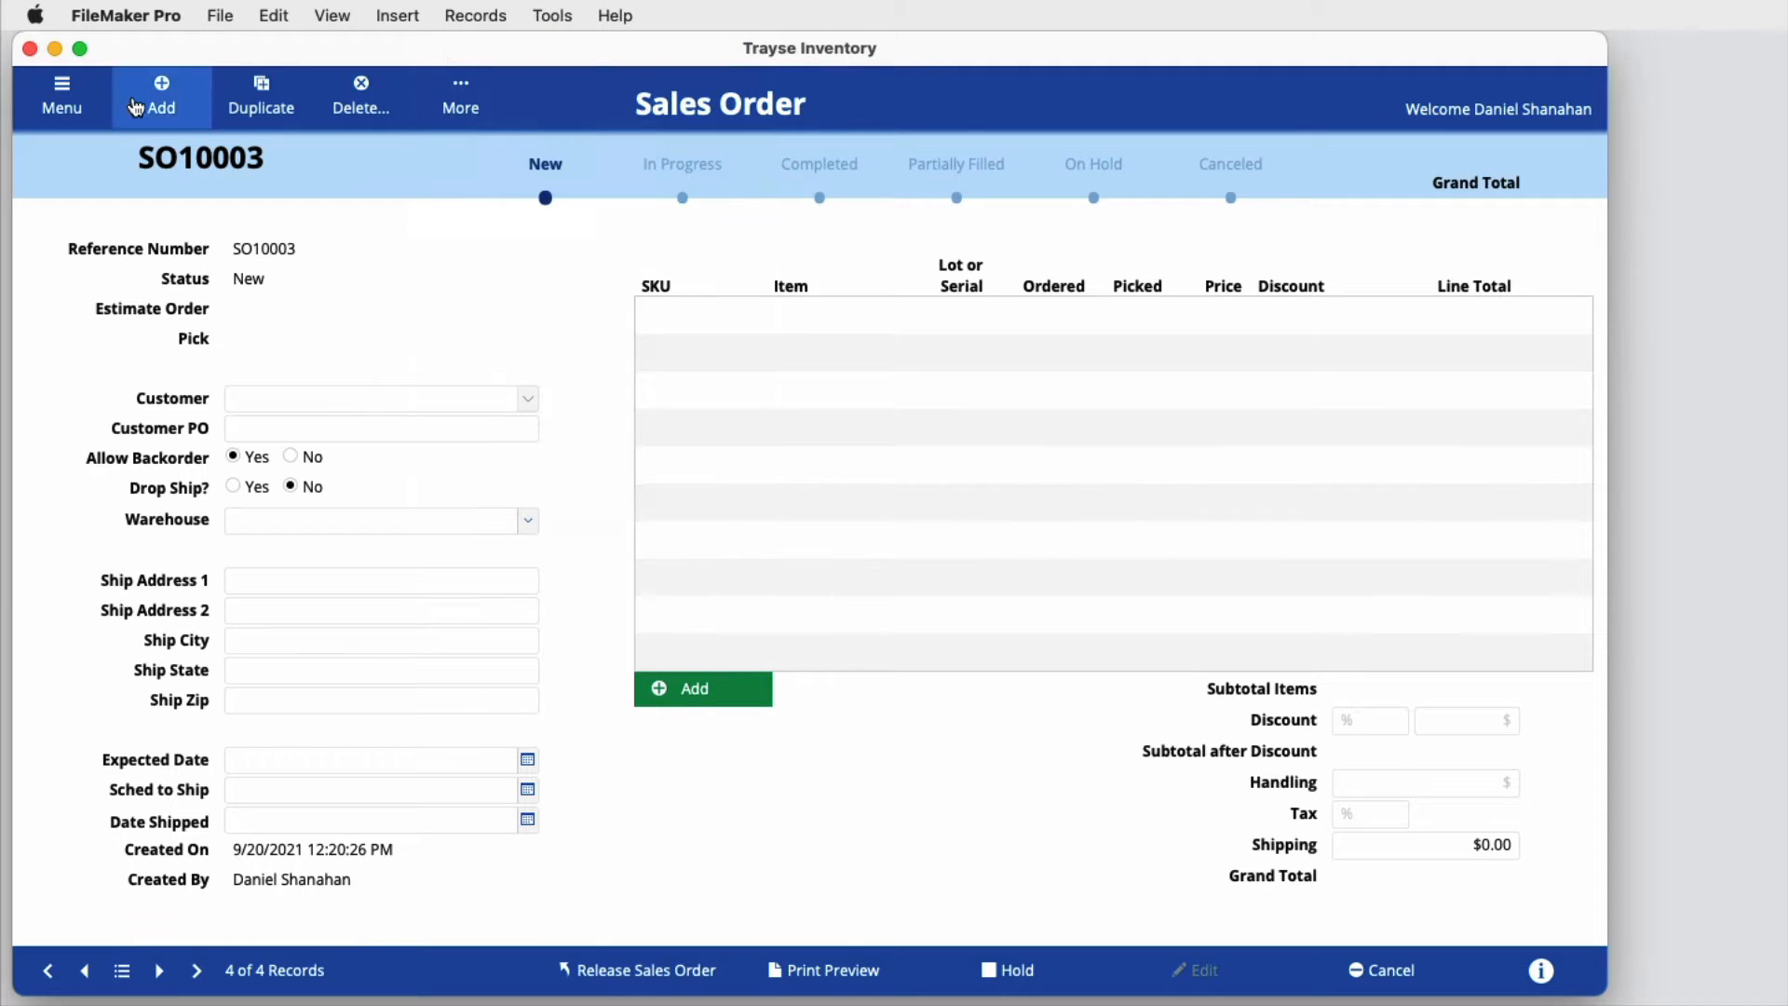
Step: Create a sales order from estimate order EO10001, and follow the link to the estimate and back
{"action": "left_click", "coordinate": [81, 100]}
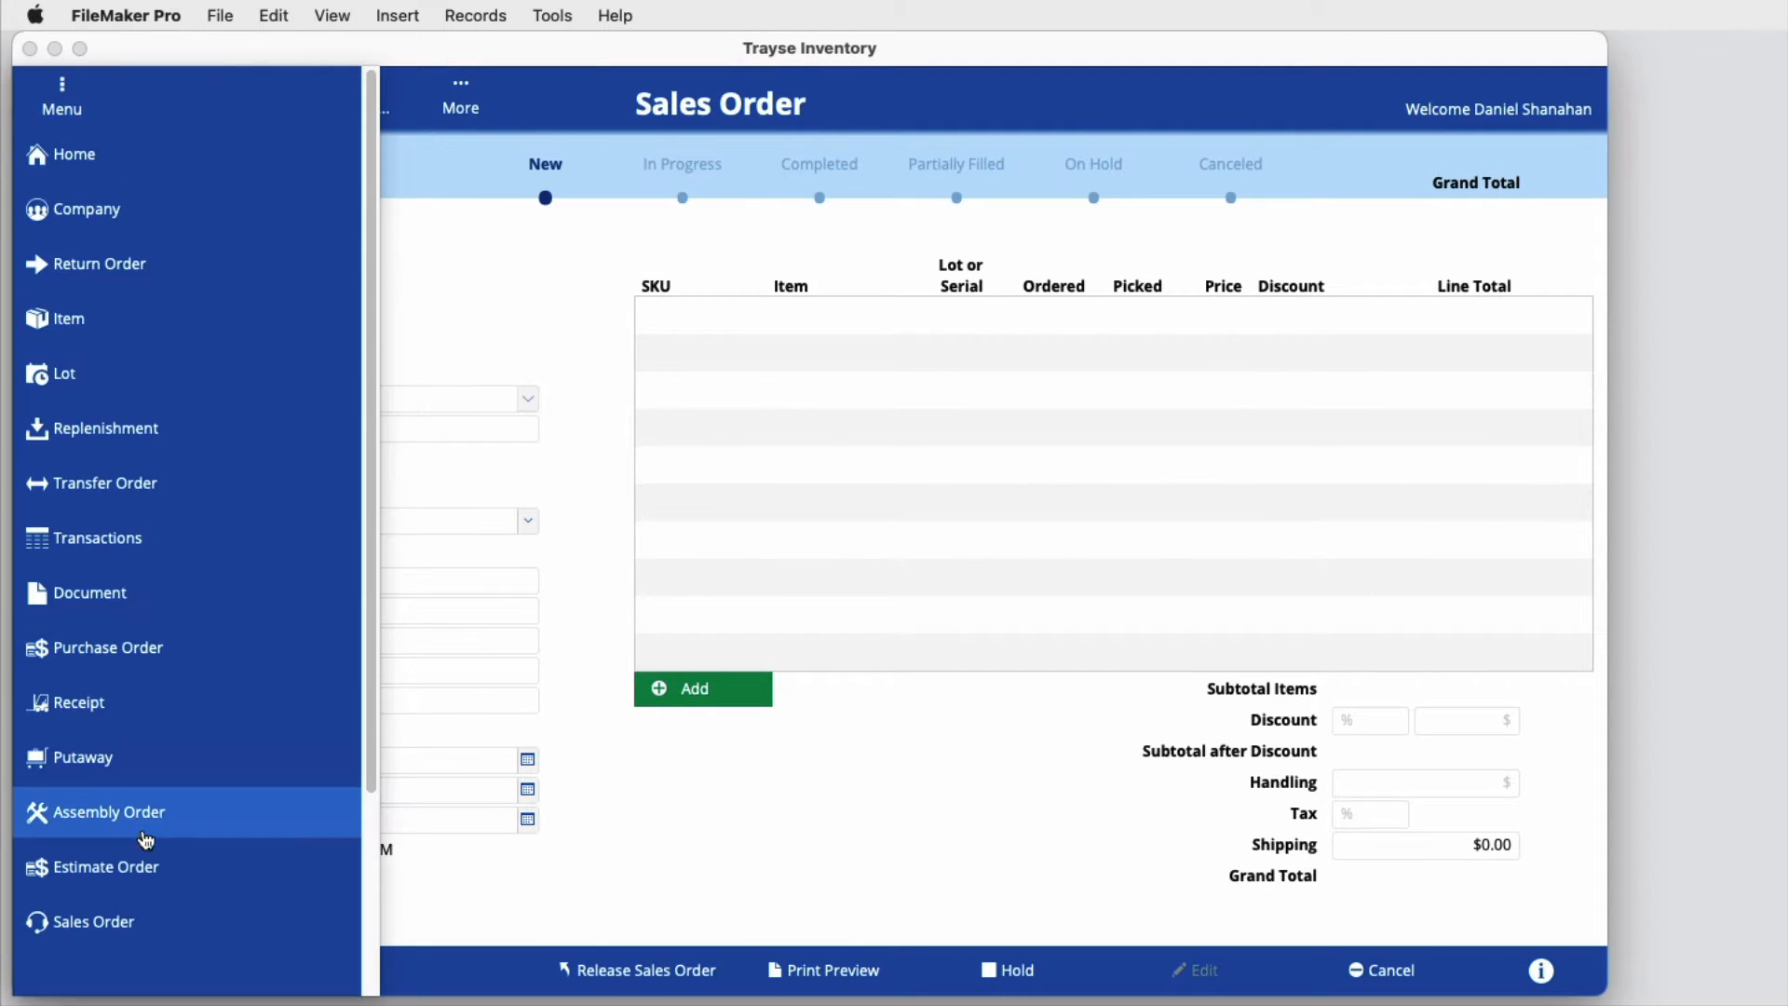
{"action": "left_click", "coordinate": [154, 865]}
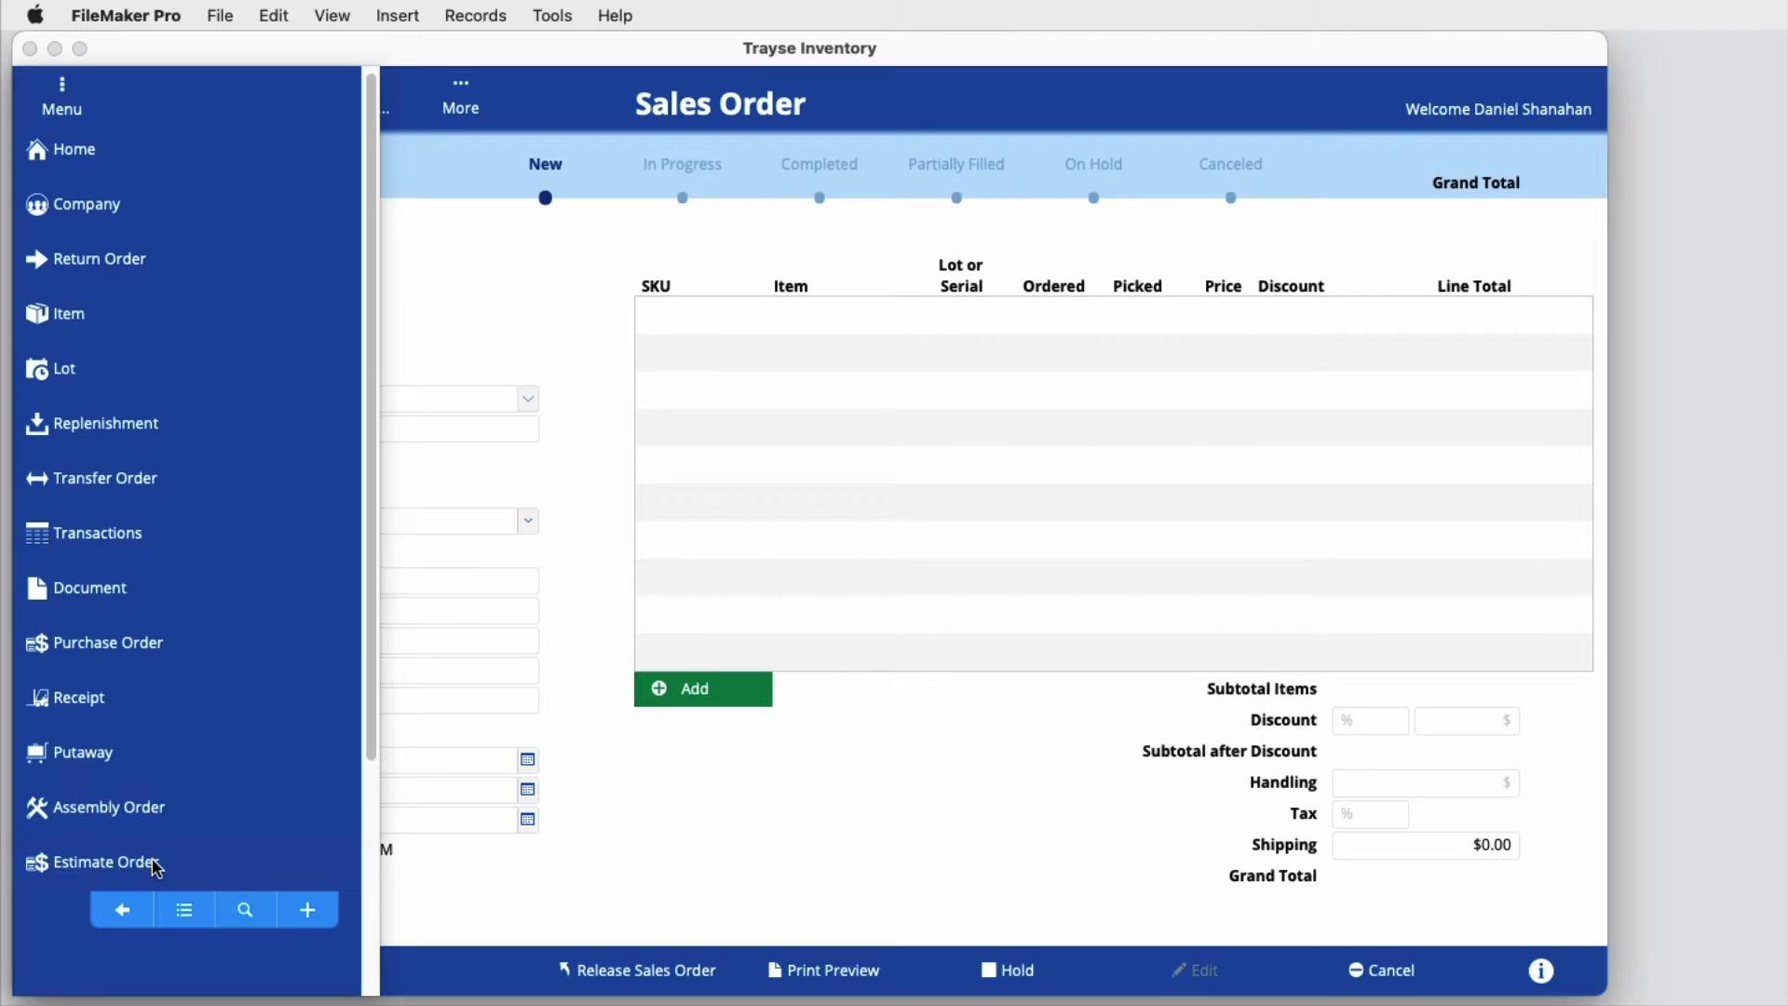
{"action": "left_click", "coordinate": [183, 906]}
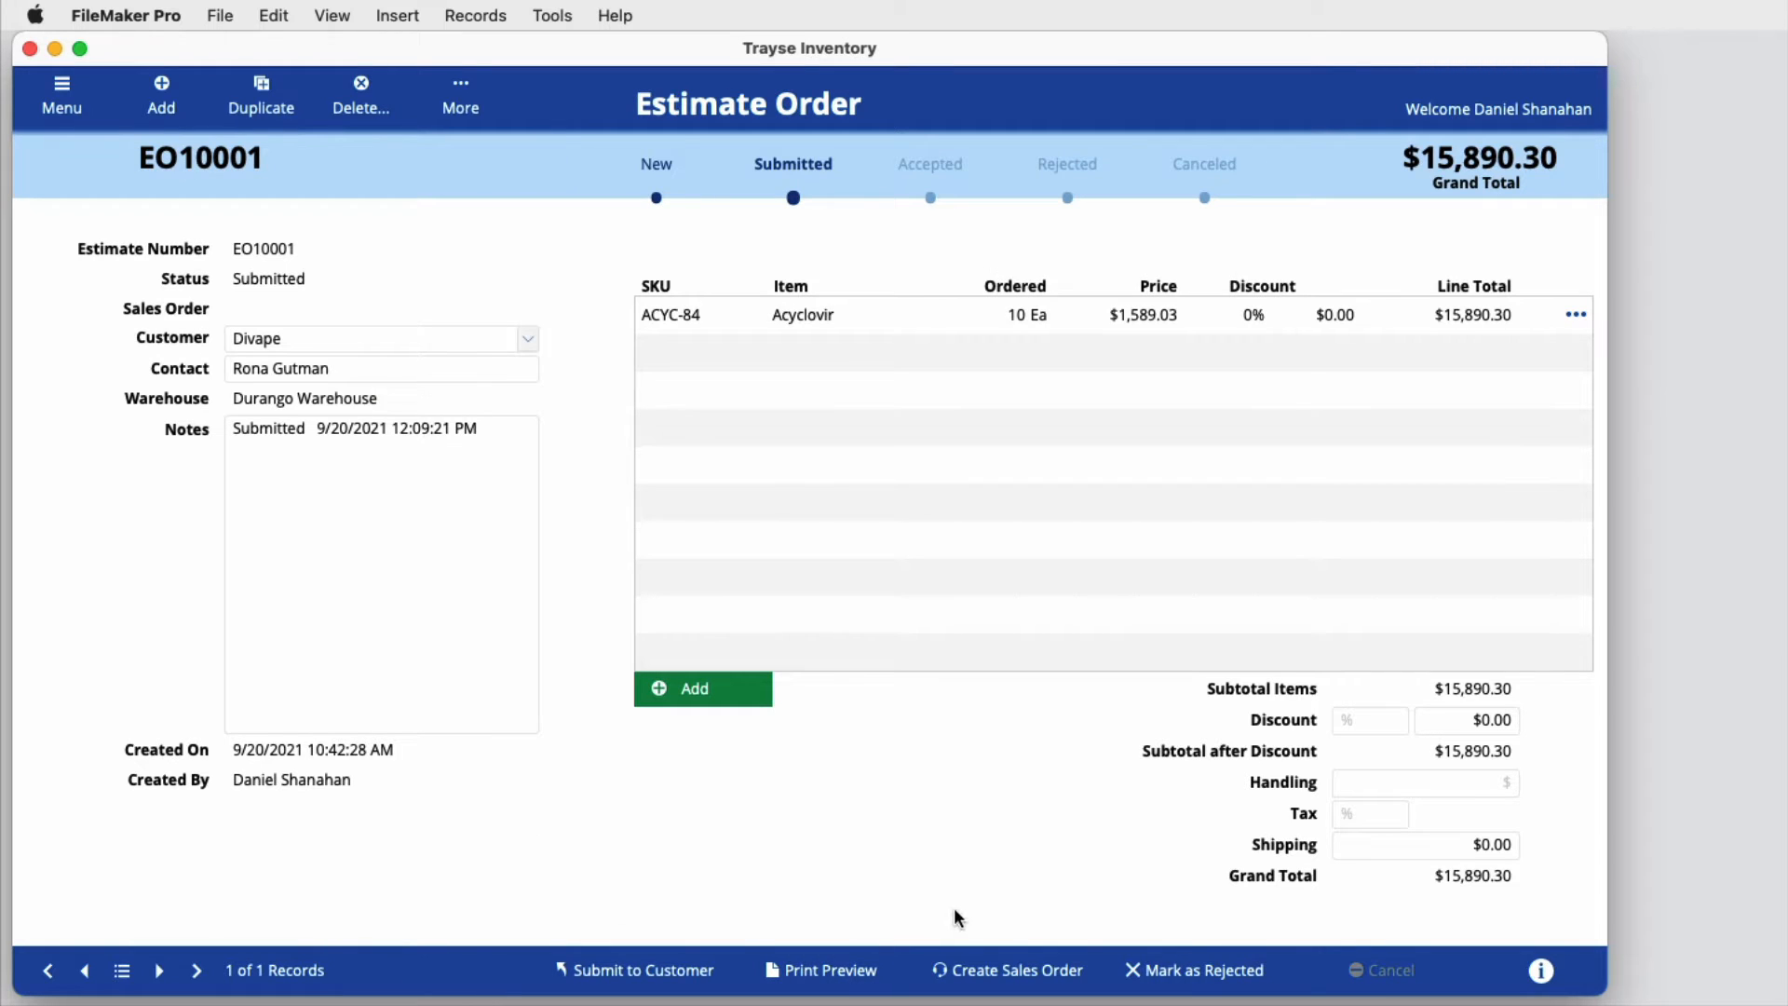
{"action": "left_click", "coordinate": [954, 969]}
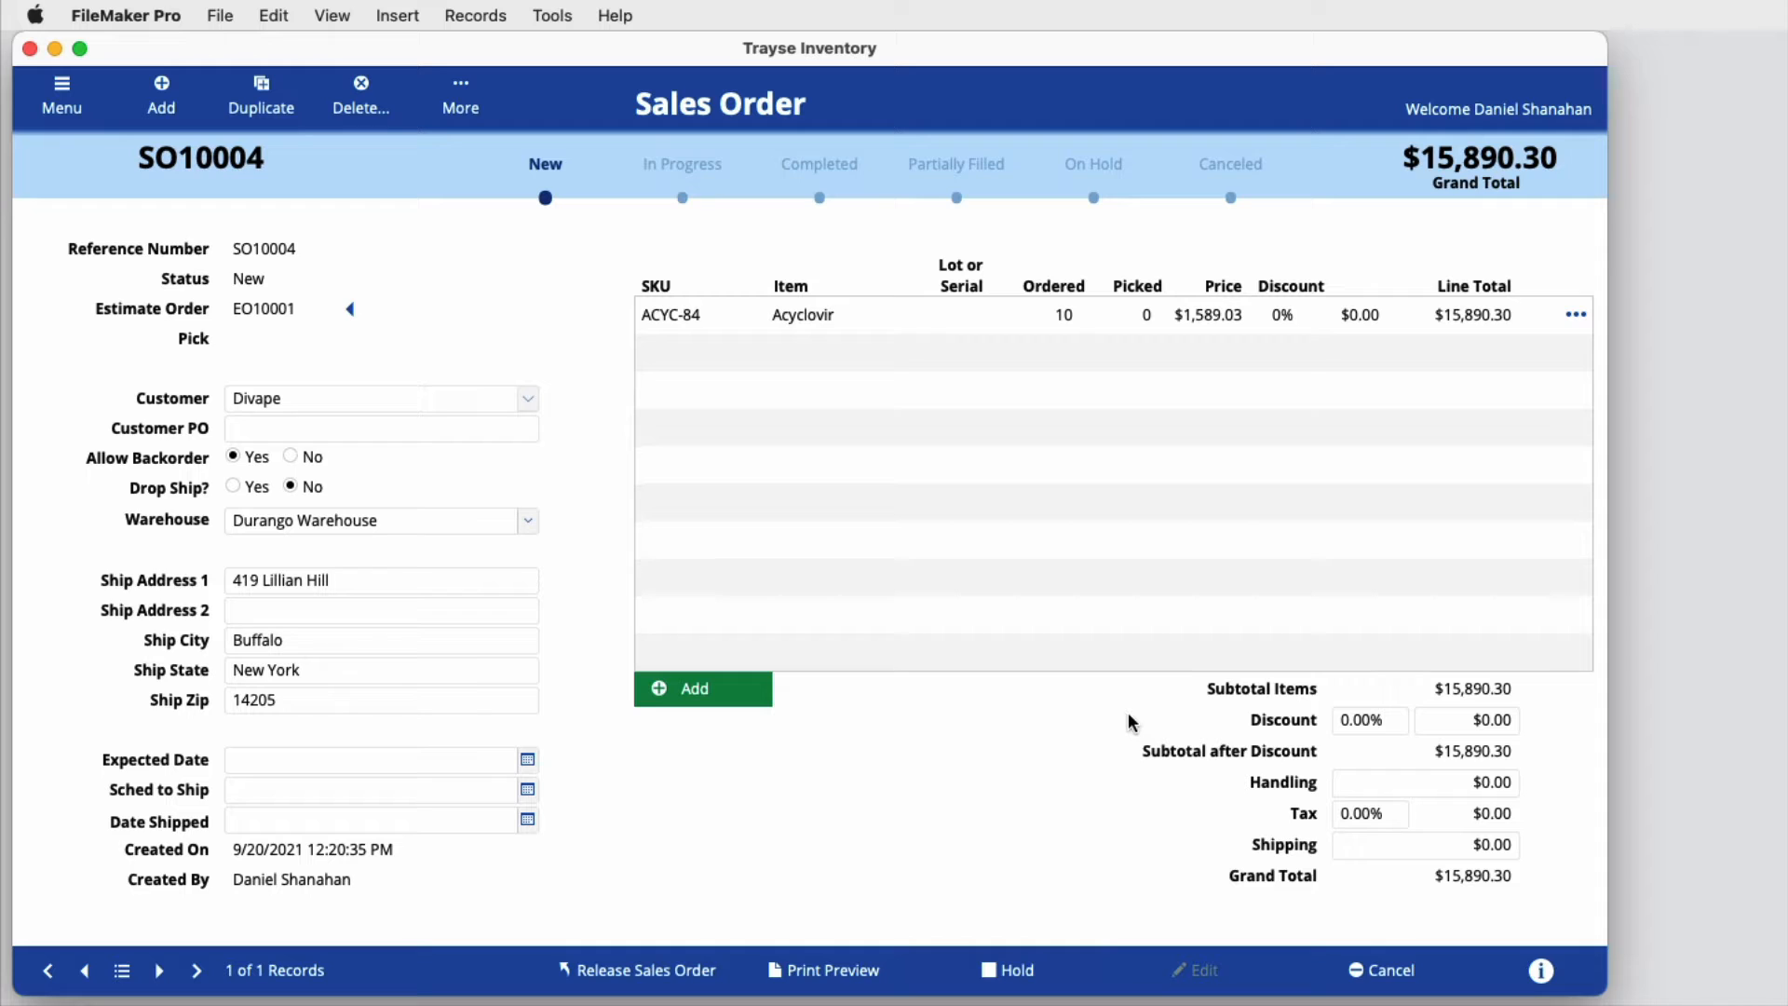
{"action": "left_click", "coordinate": [350, 310]}
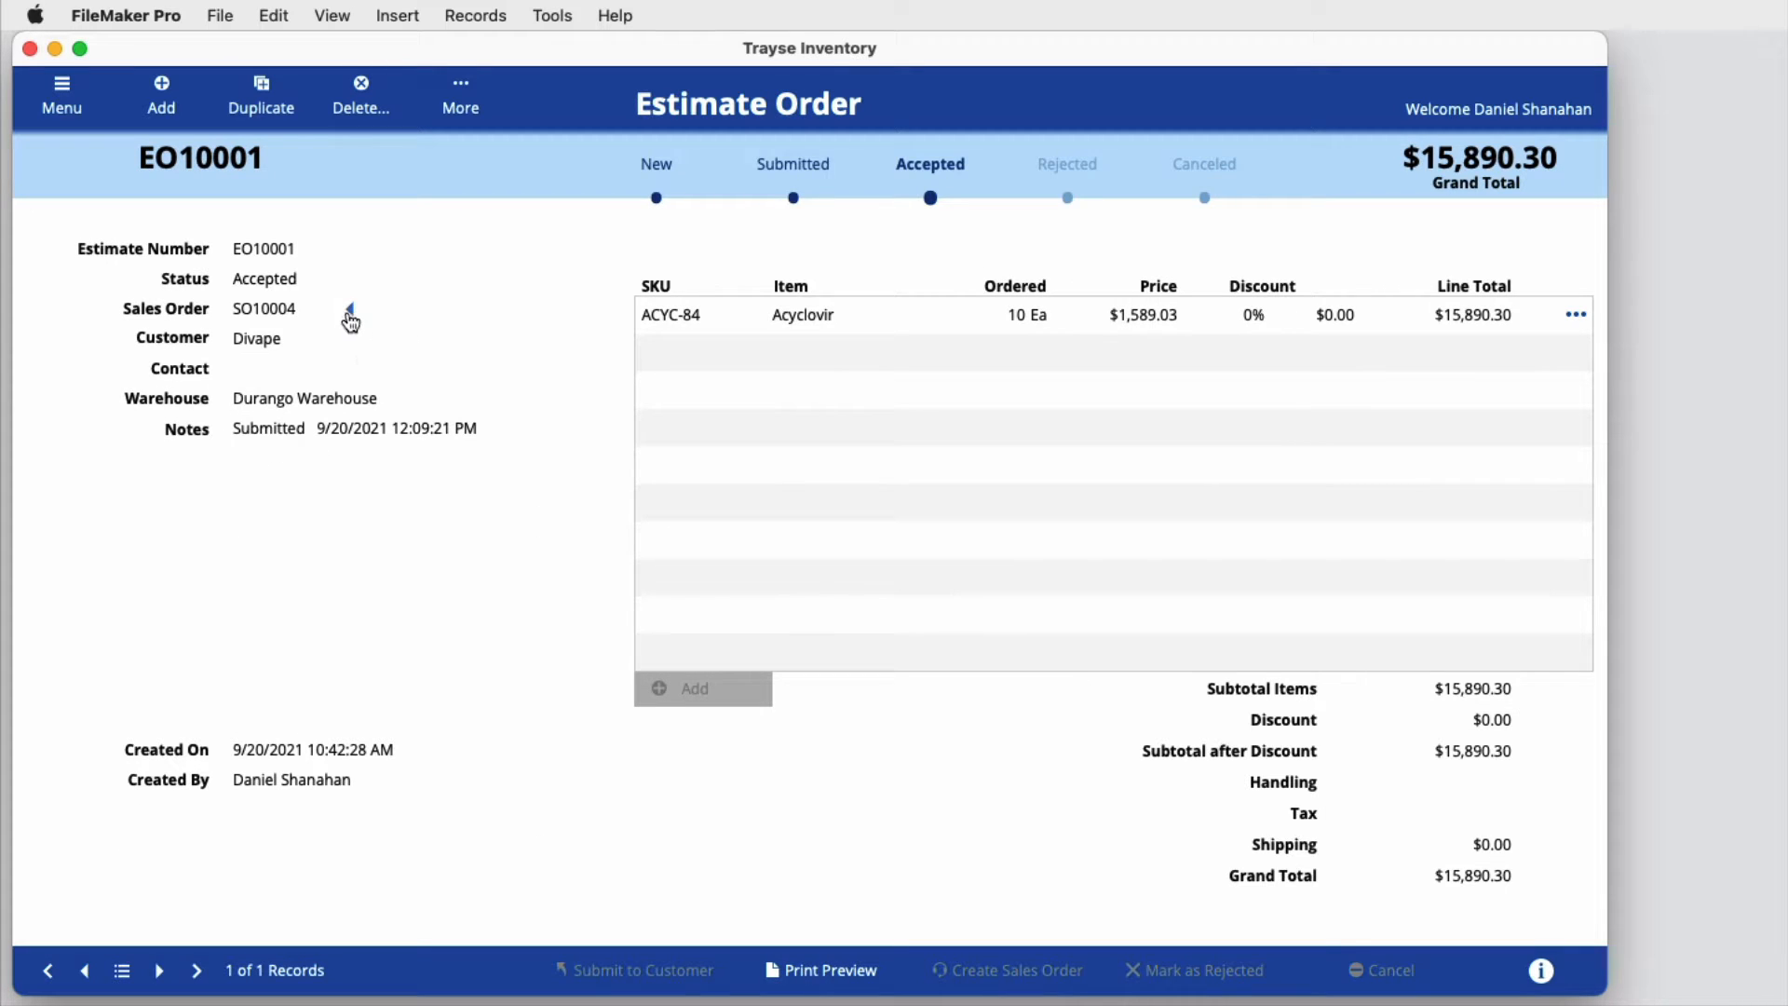
{"action": "left_click", "coordinate": [350, 313]}
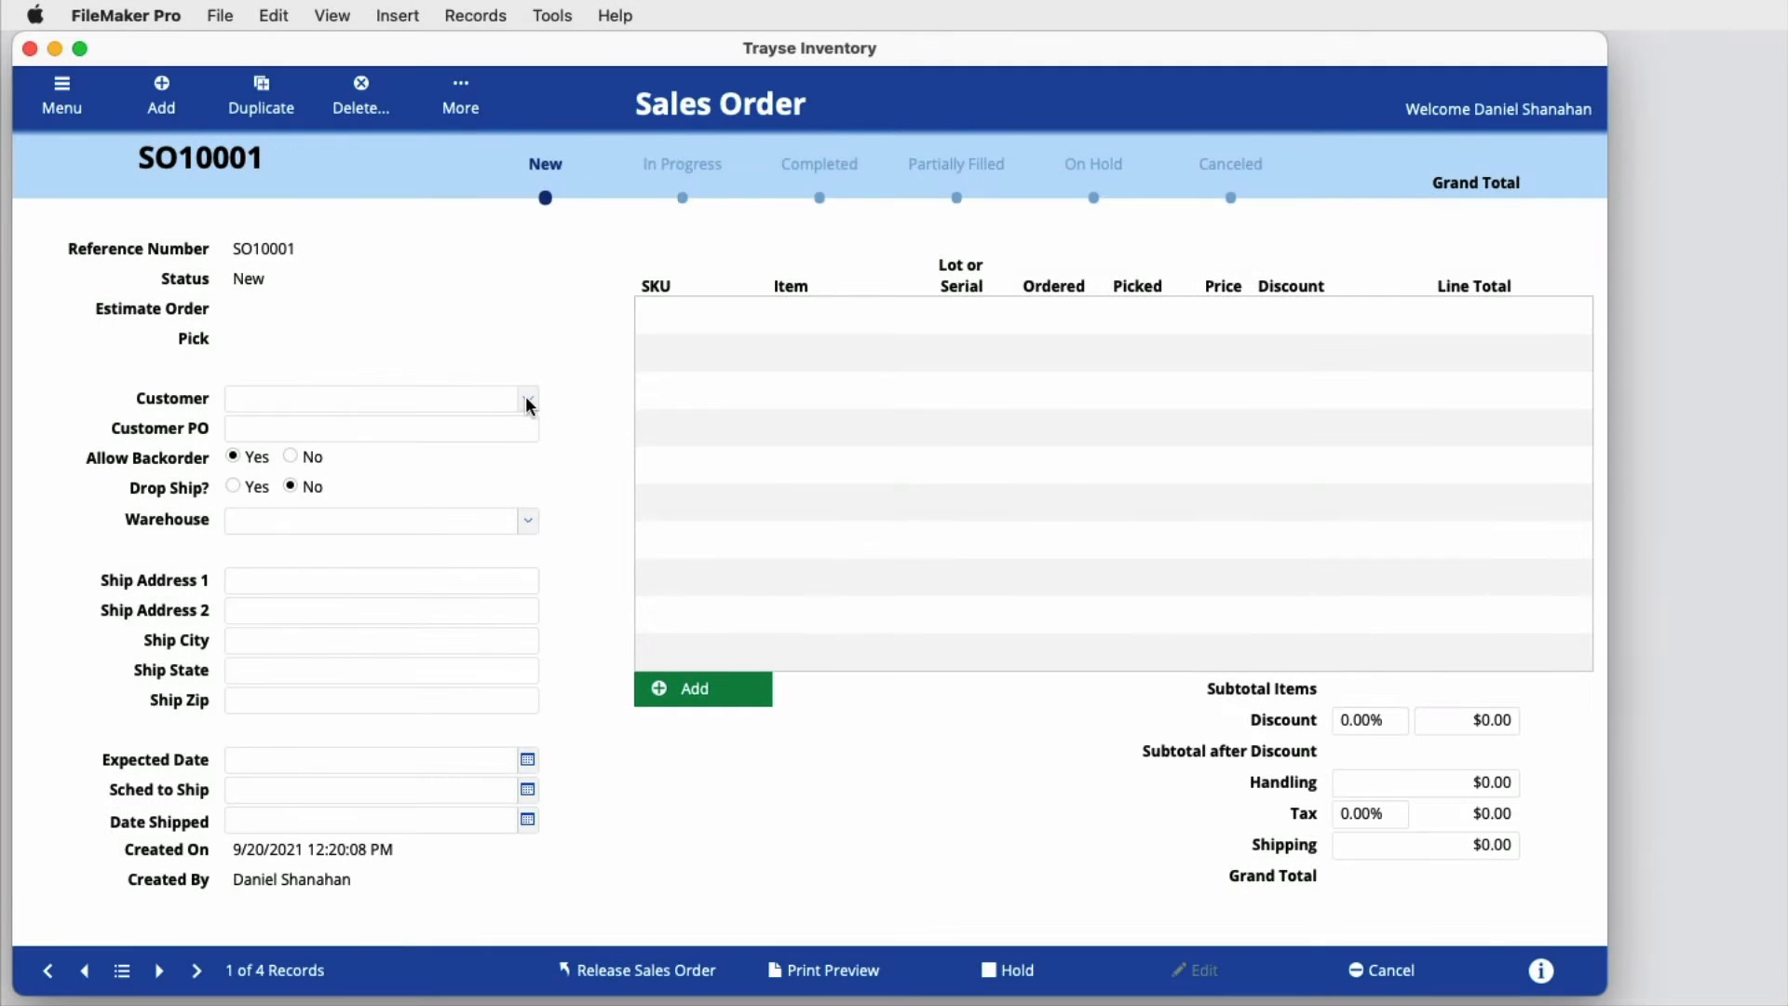
Step: Set the customer of sales order SO10001 to Arlands and replace Ship Address 1 with a different street address
{"action": "left_click", "coordinate": [527, 400]}
{"action": "left_click", "coordinate": [250, 510]}
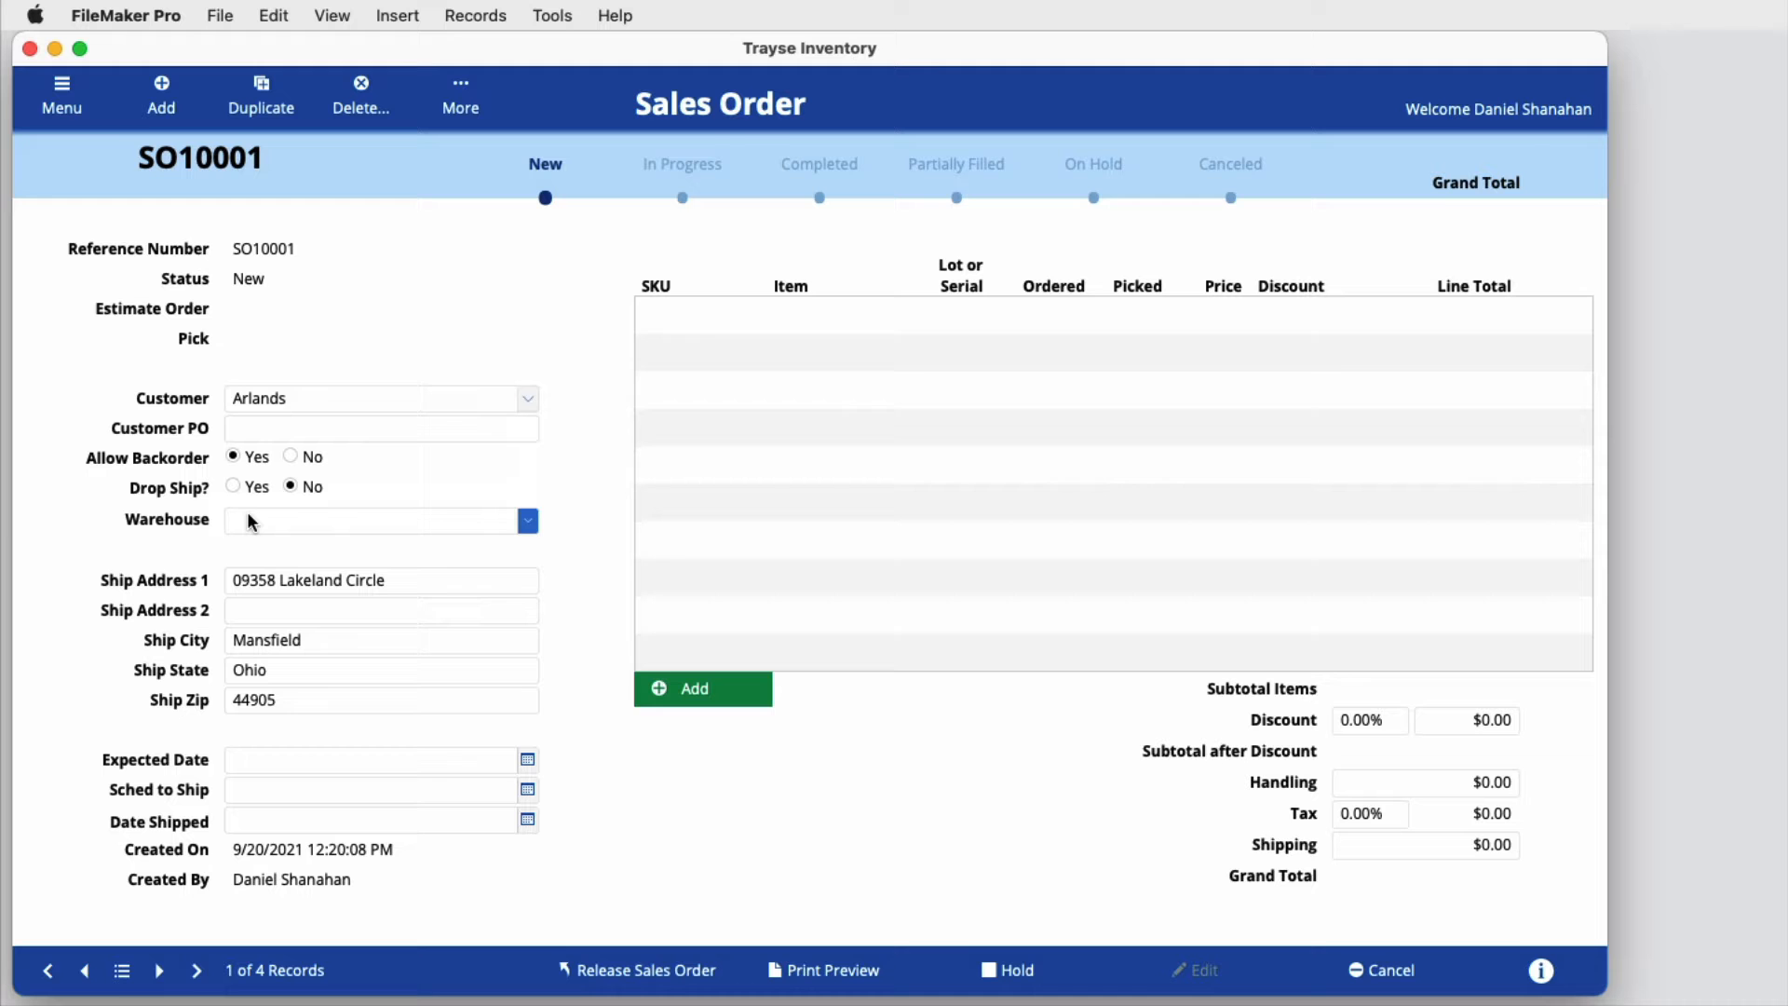
{"action": "left_click", "coordinate": [247, 579]}
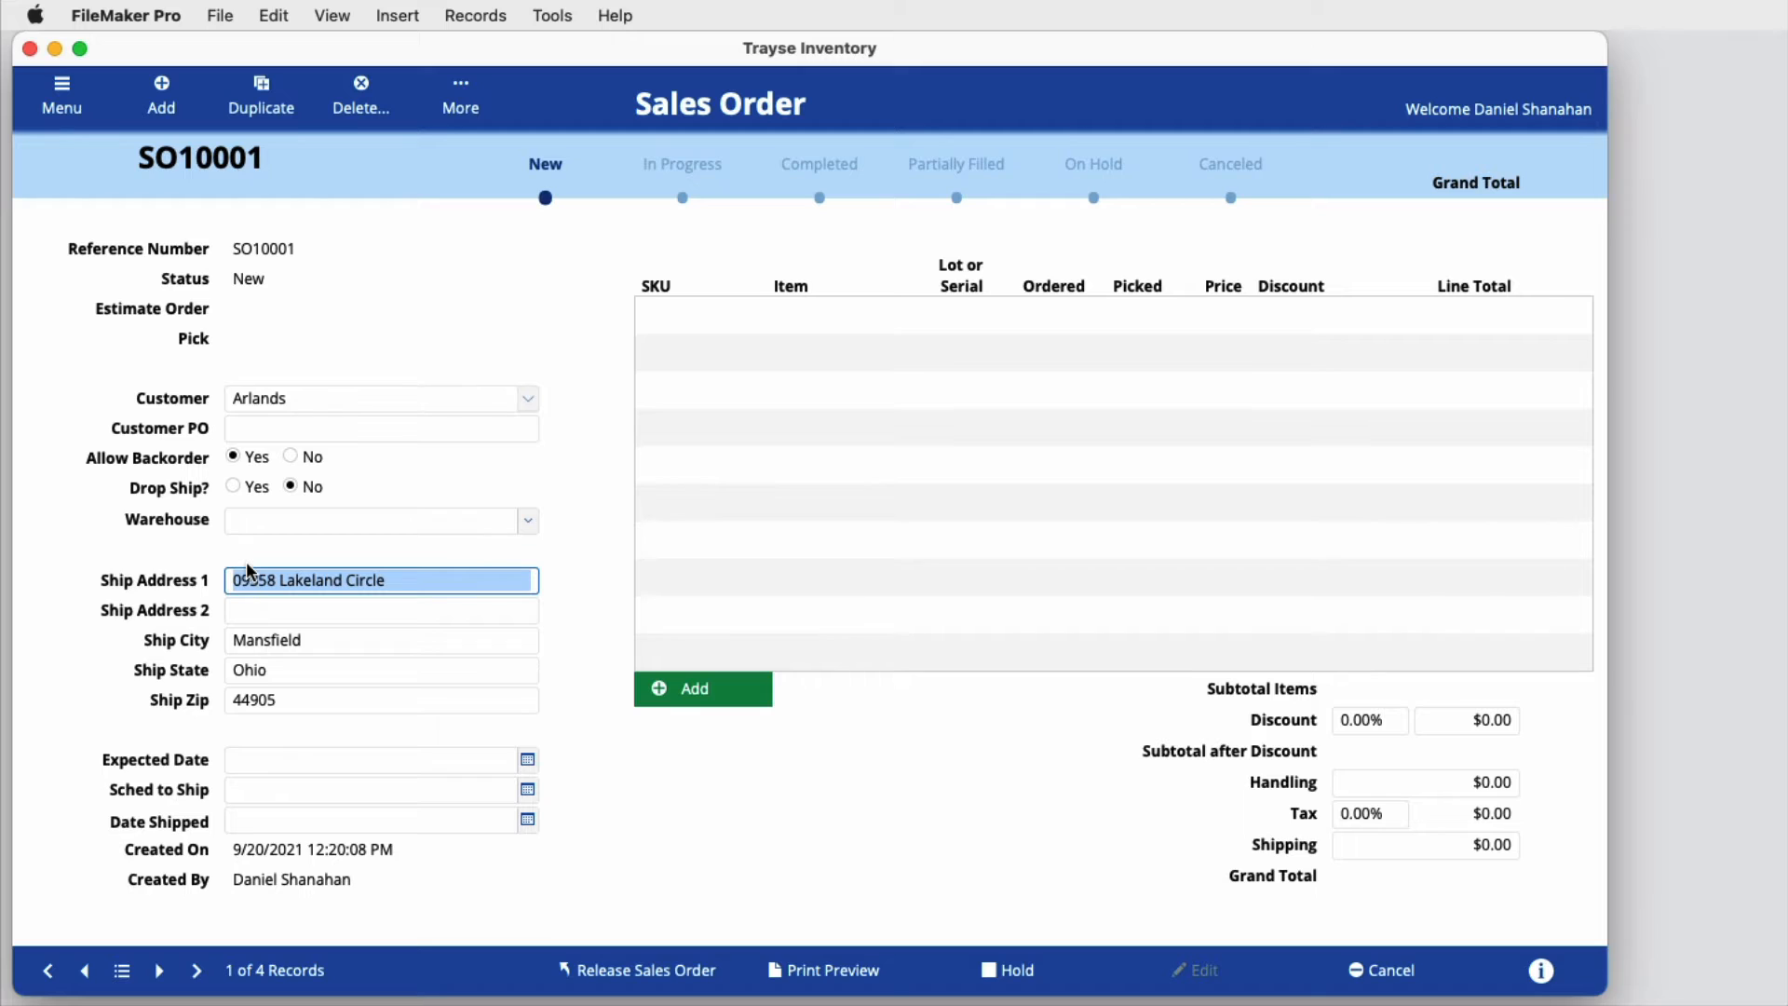
{"action": "type", "text": "2736"}
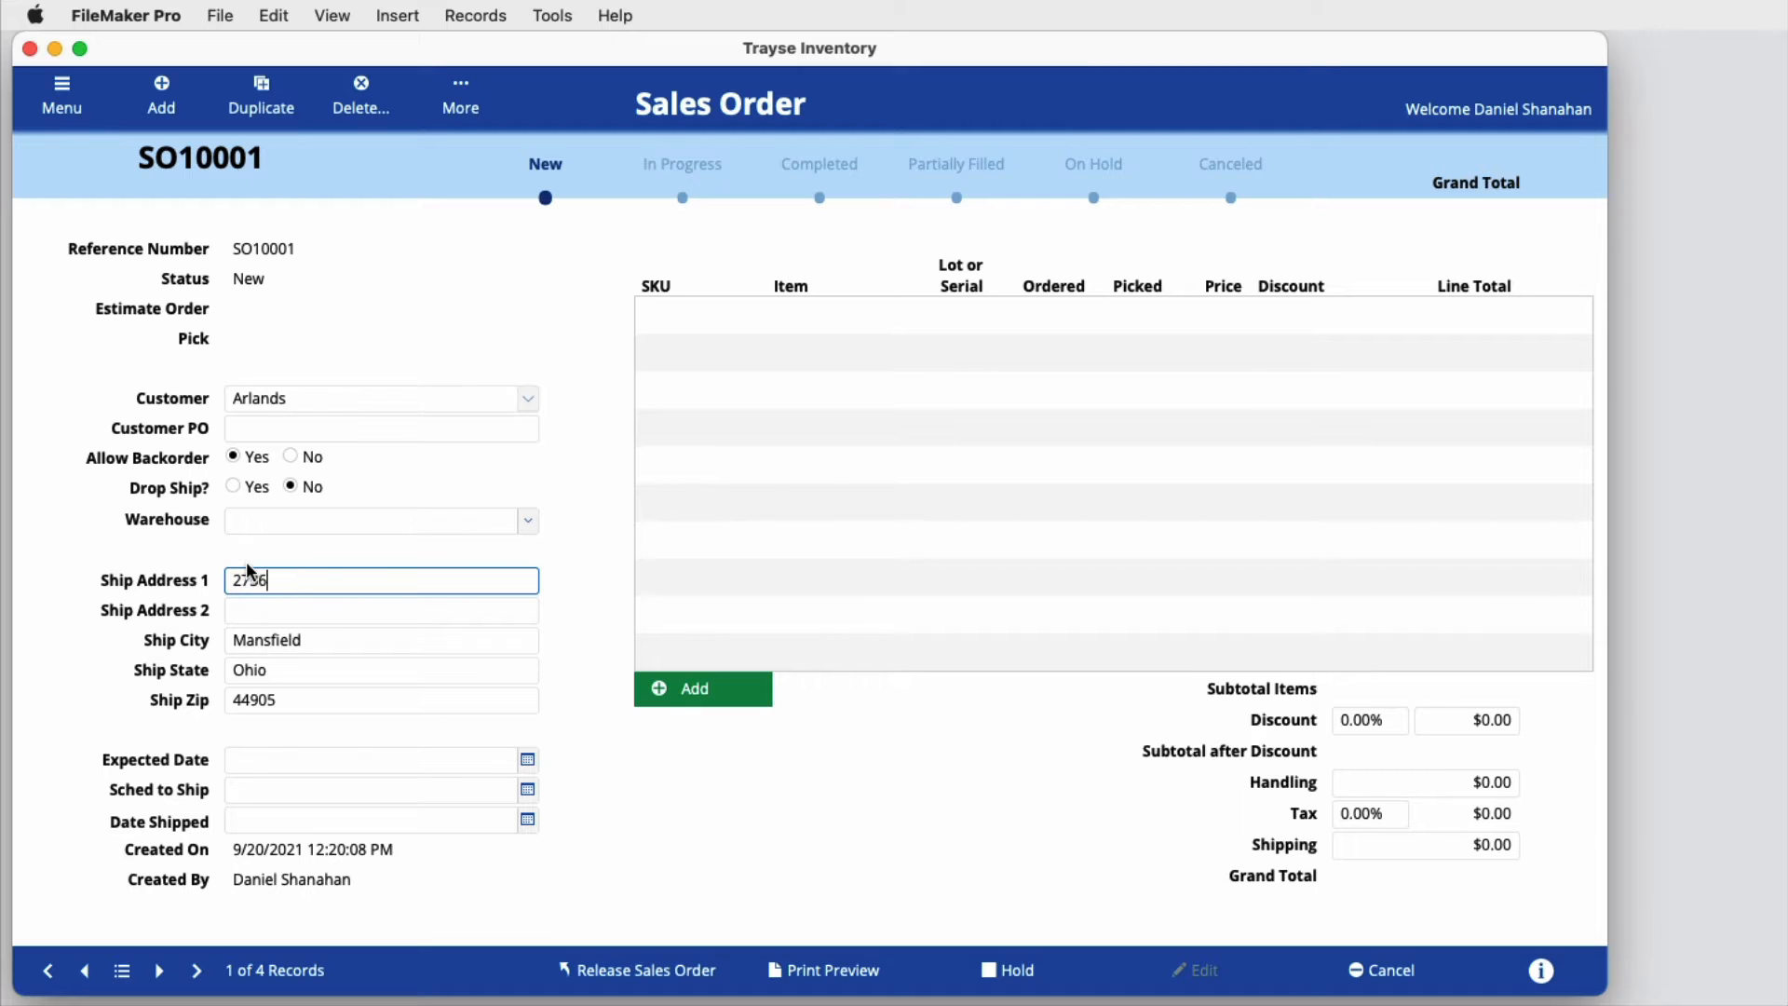
{"action": "type", "text": " Portage Way"}
{"action": "key", "text": "Tab"}
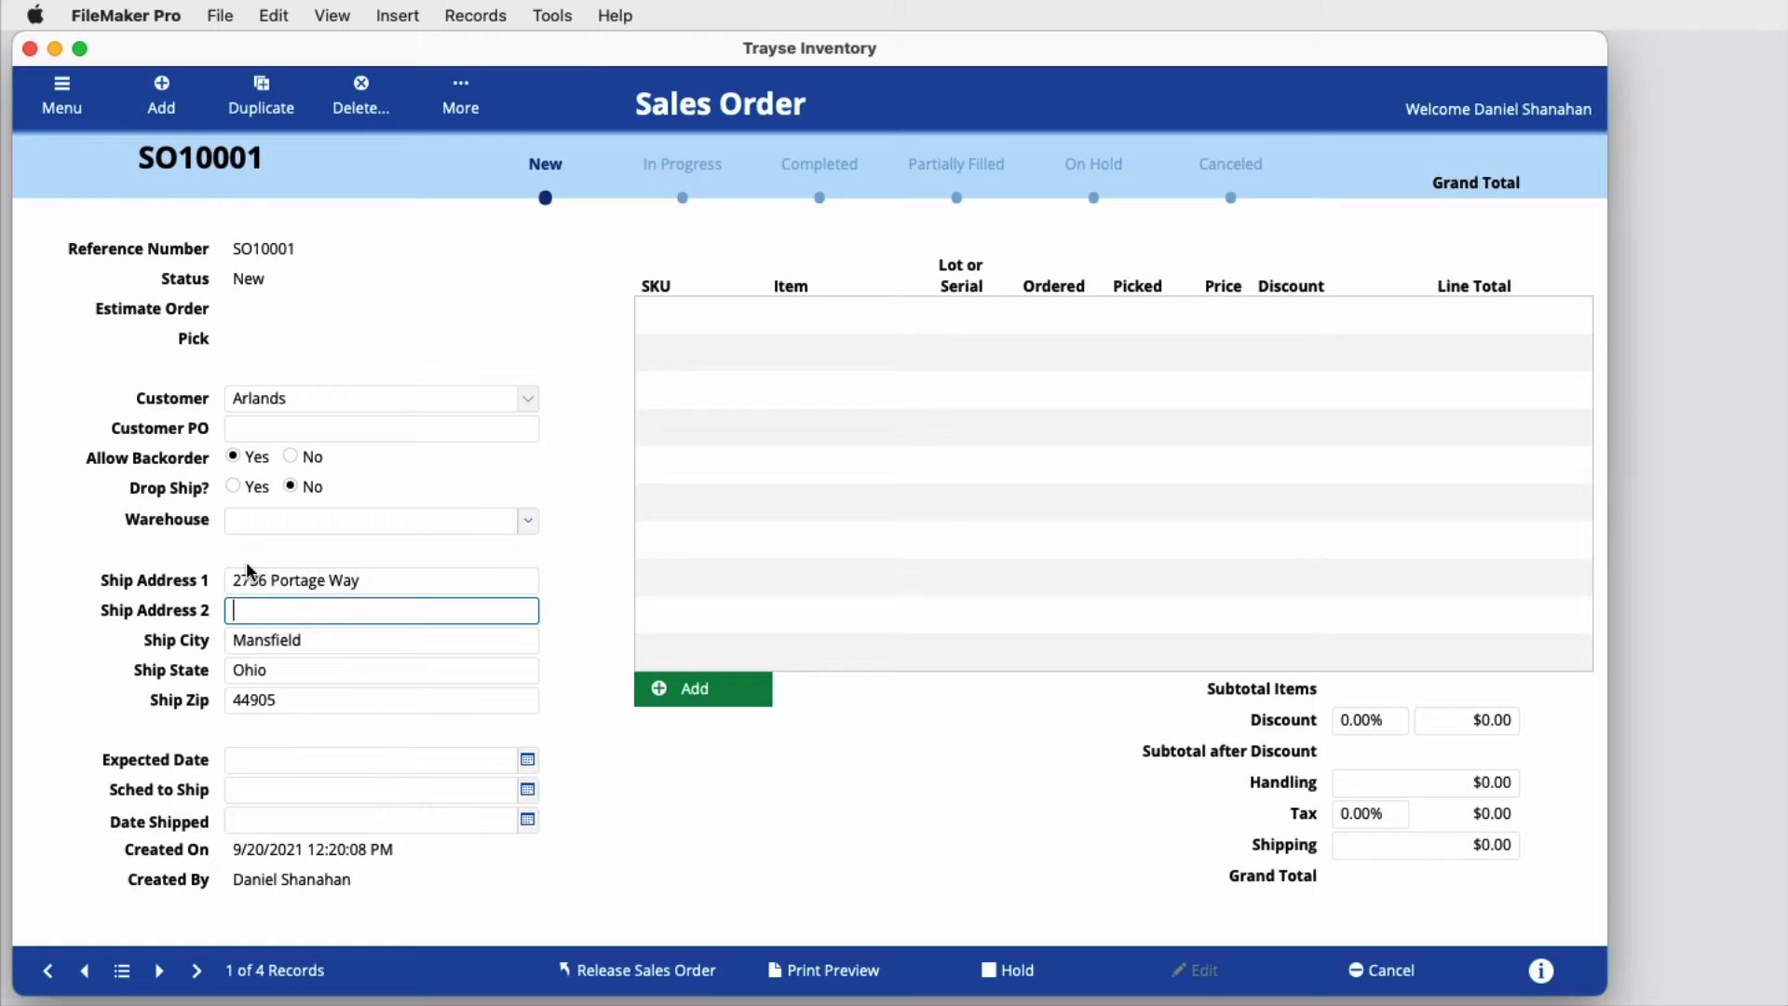
{"action": "left_click", "coordinate": [171, 547]}
Step: View the shipping address on the Arlands company record
{"action": "left_click", "coordinate": [51, 107]}
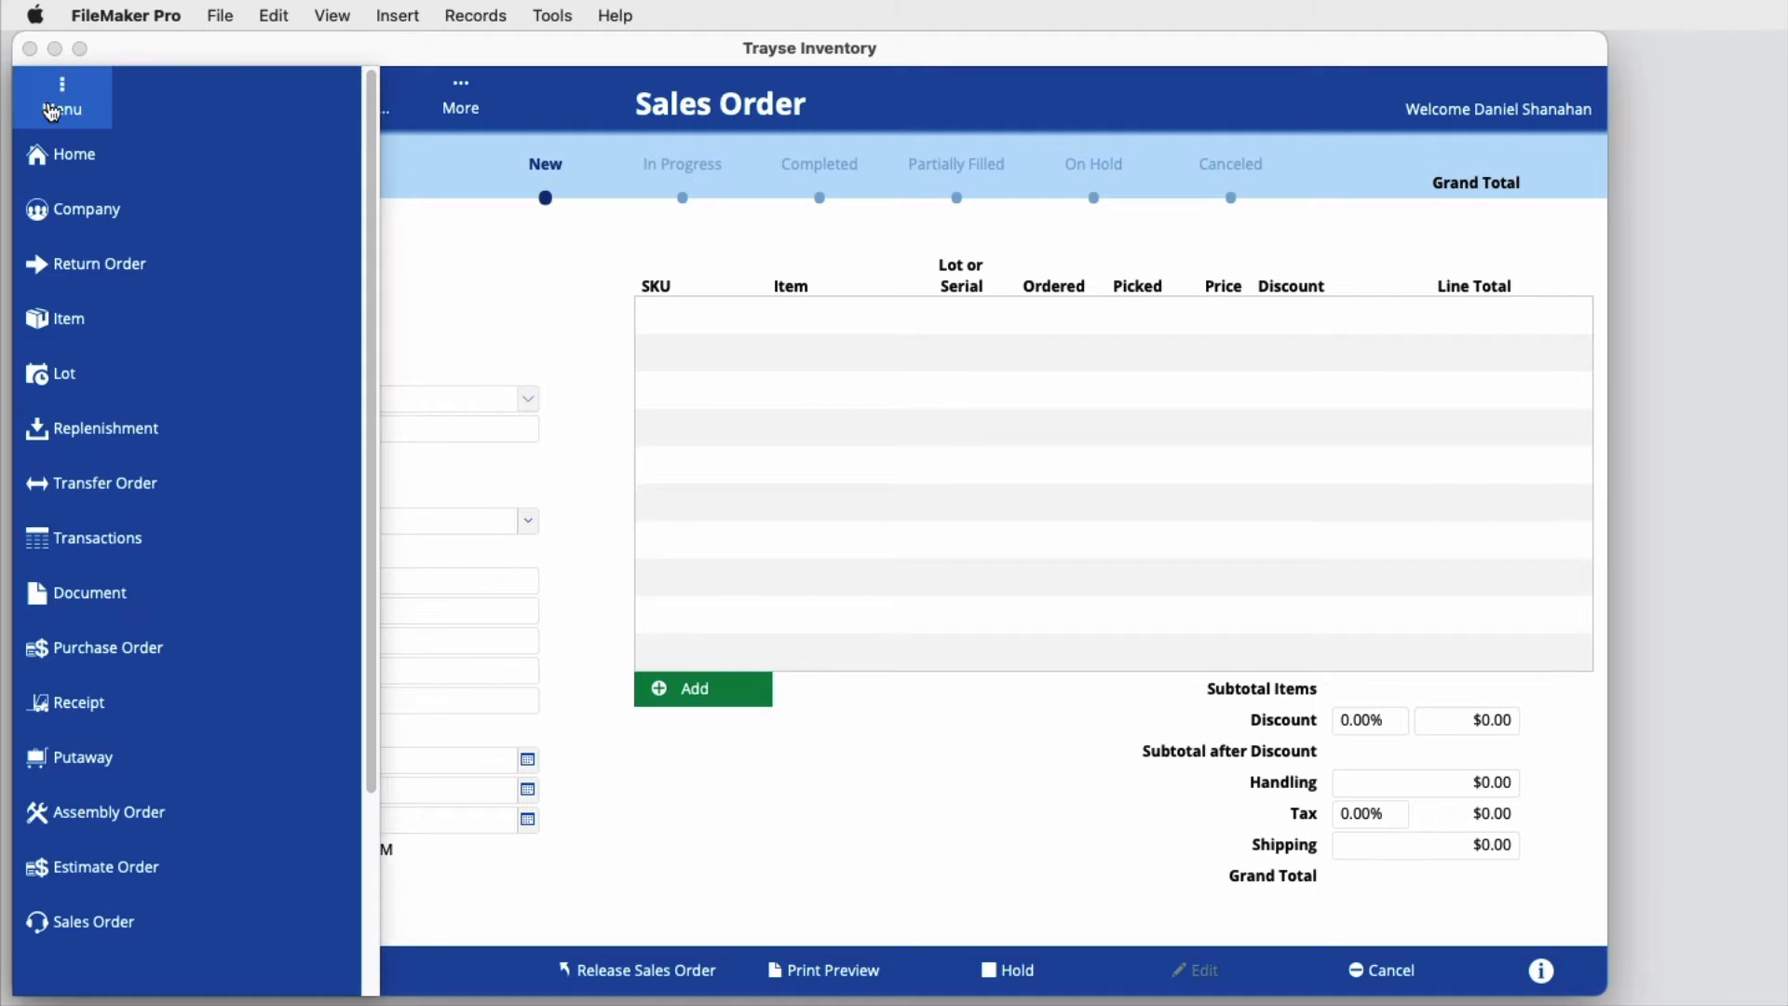
{"action": "left_click", "coordinate": [103, 212]}
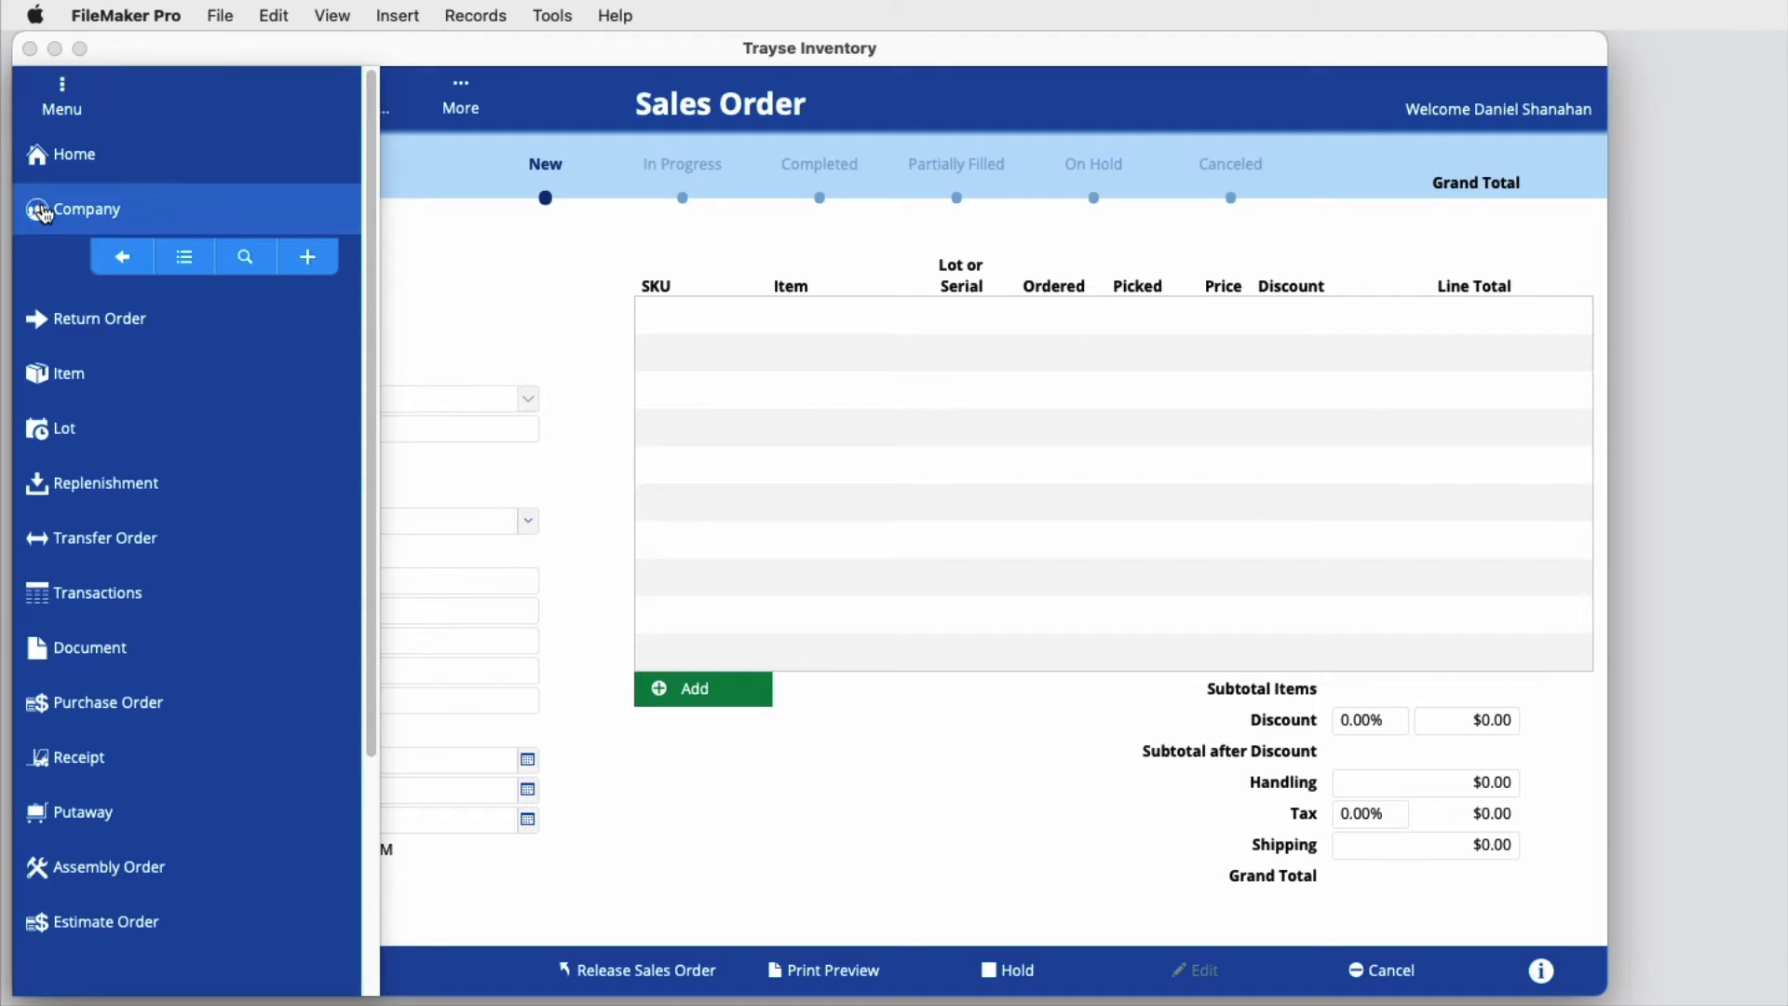
{"action": "left_click", "coordinate": [117, 251]}
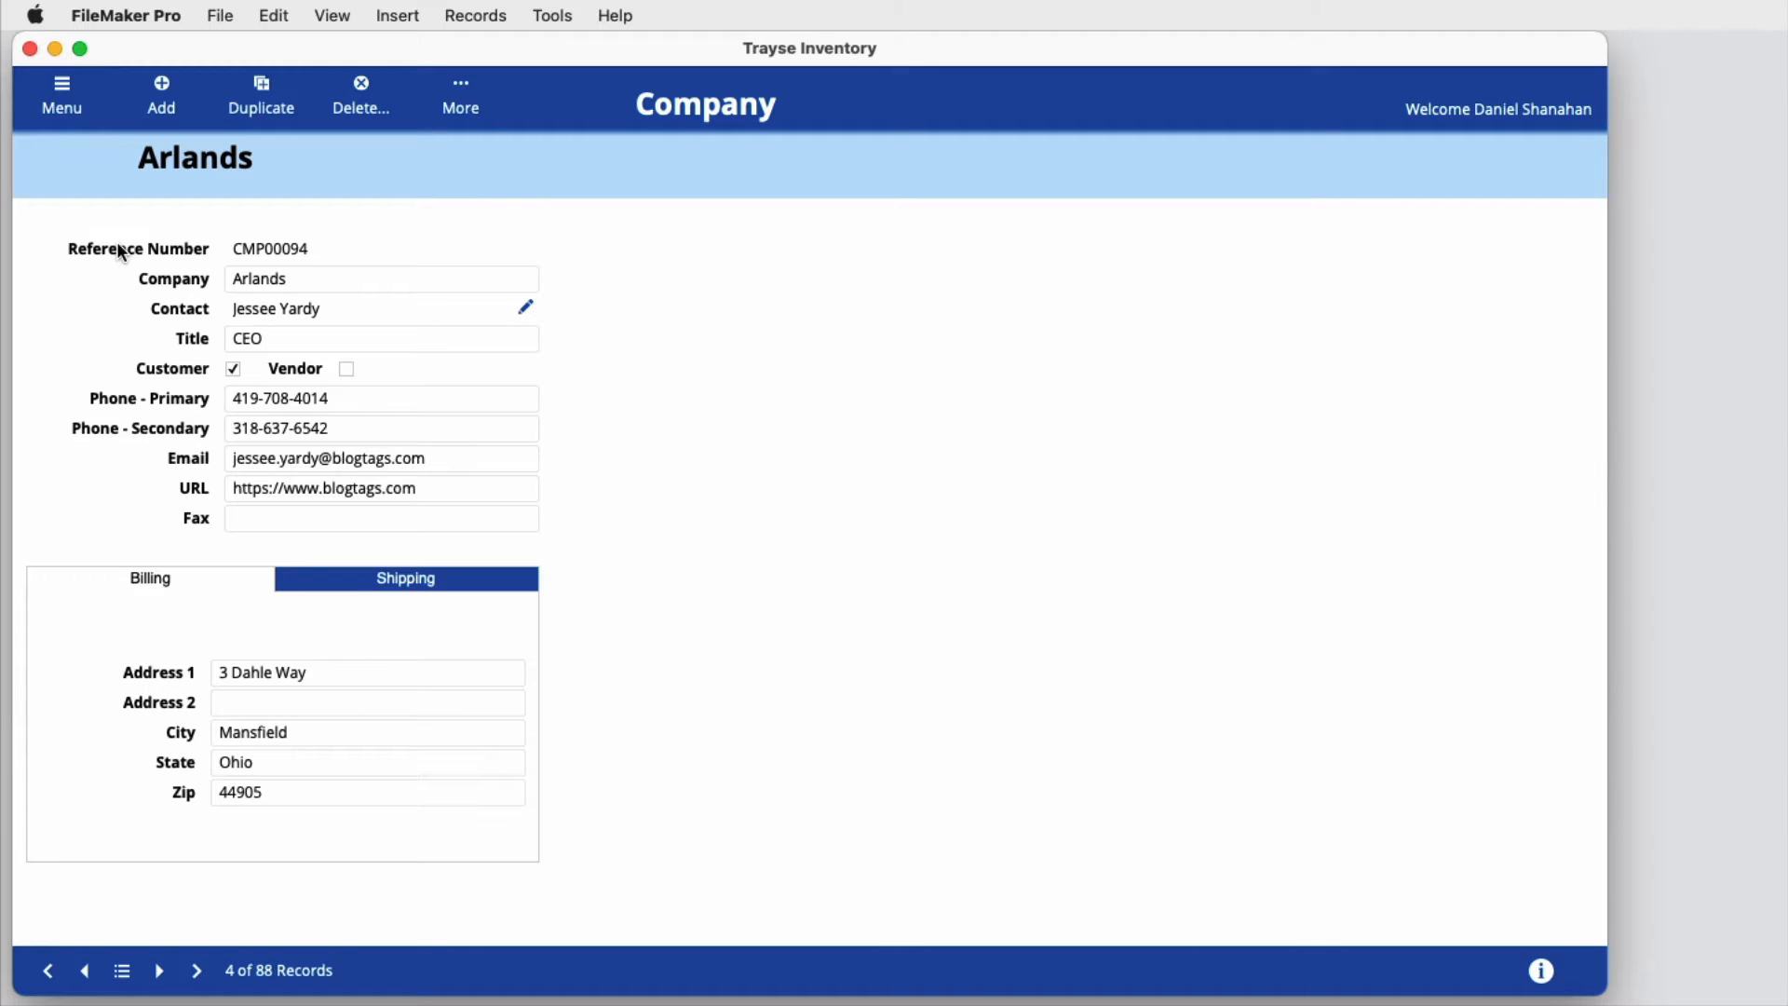
{"action": "left_click", "coordinate": [491, 581]}
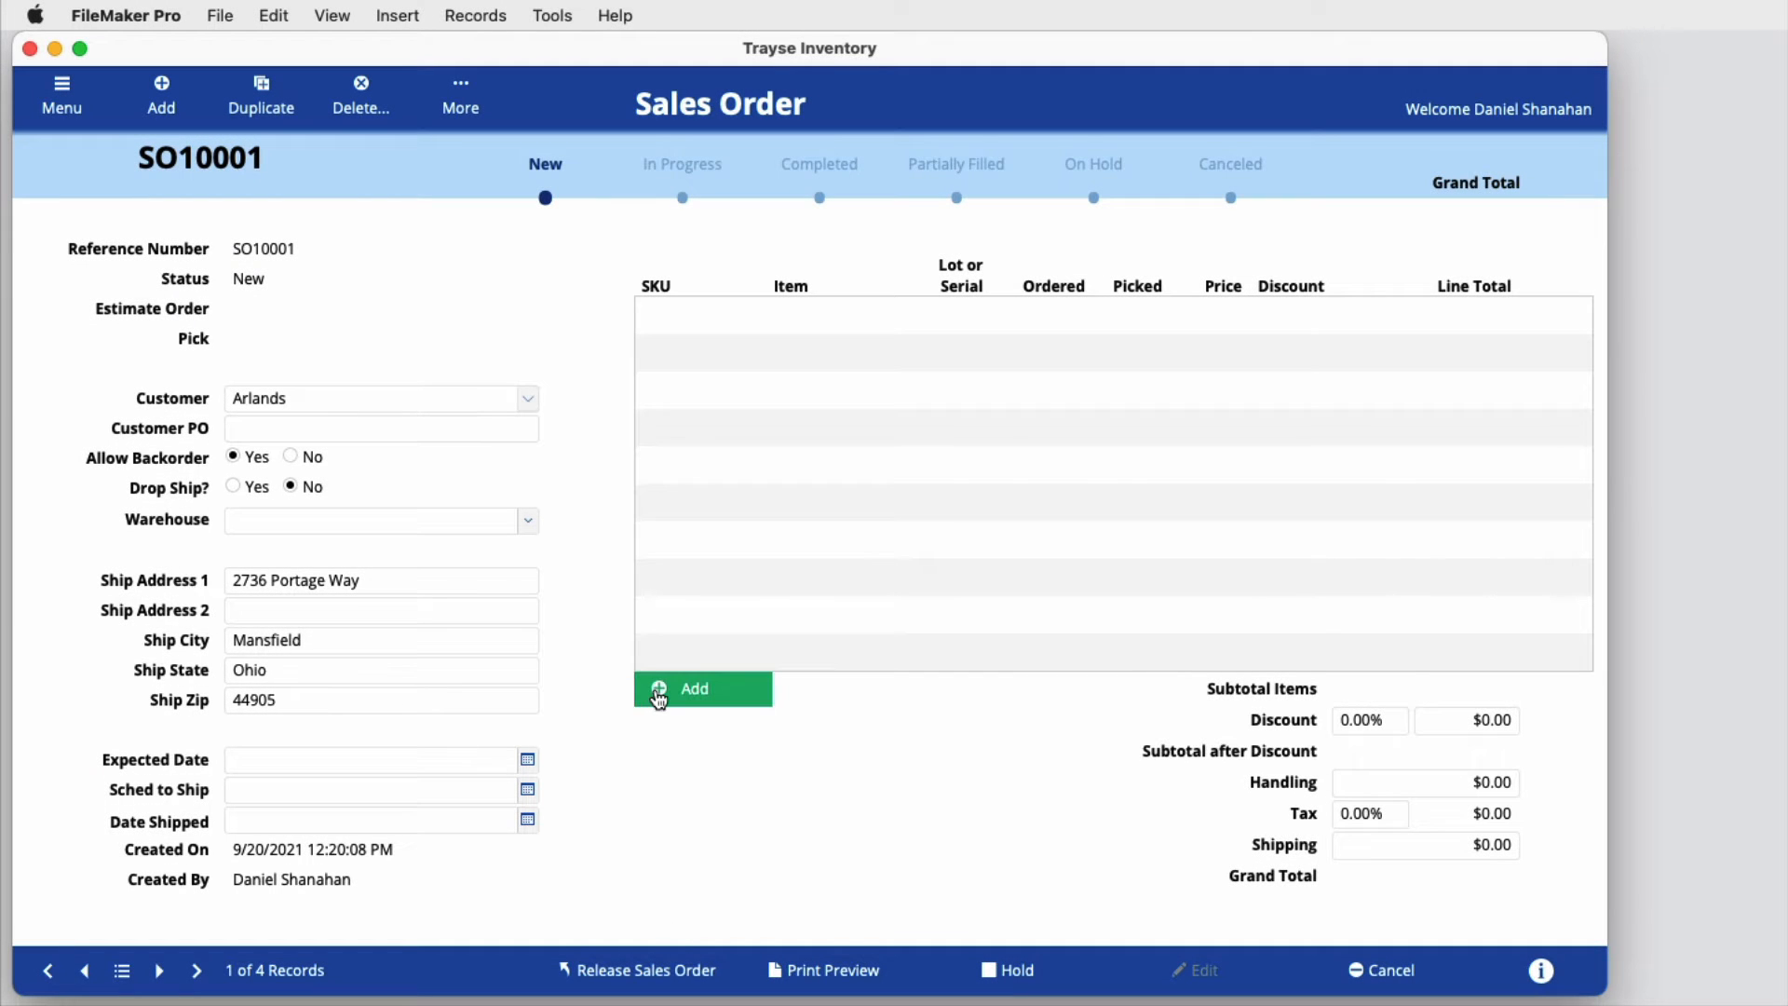
Step: Try to add a line item without a warehouse, and set the order's warehouse to Sylvania Warehouse
{"action": "left_click", "coordinate": [657, 691]}
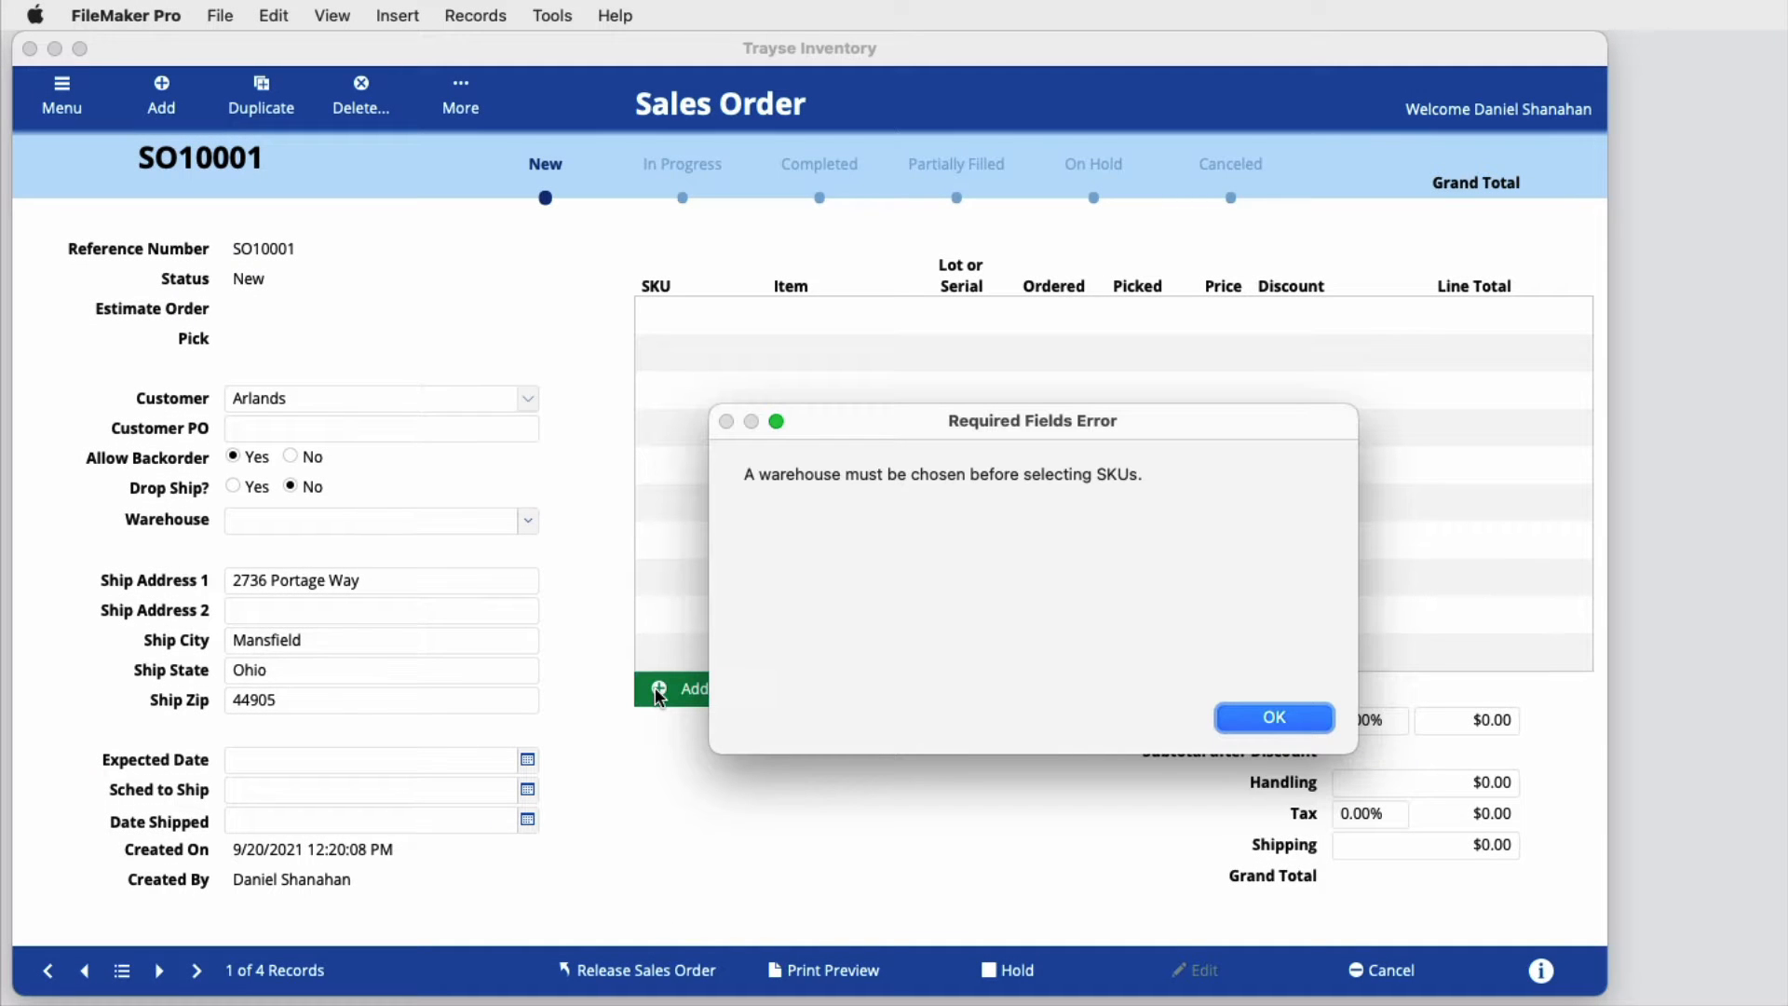
{"action": "left_click", "coordinate": [1272, 719]}
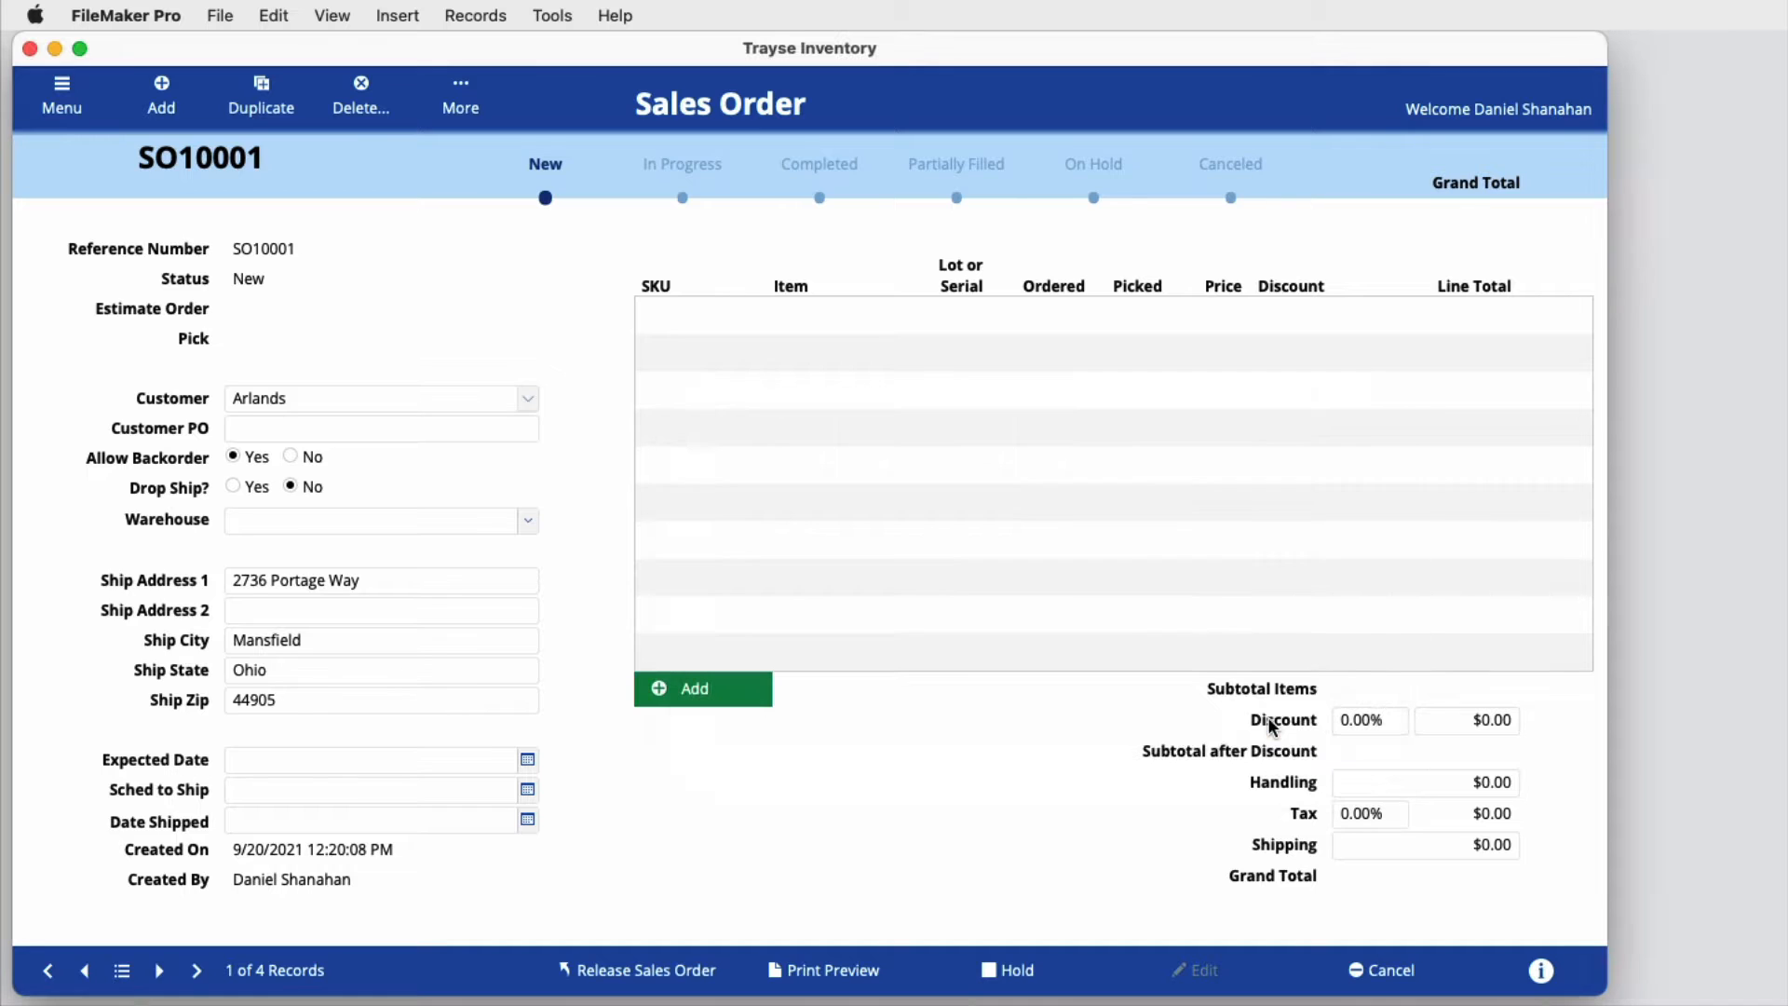
{"action": "left_click", "coordinate": [528, 522]}
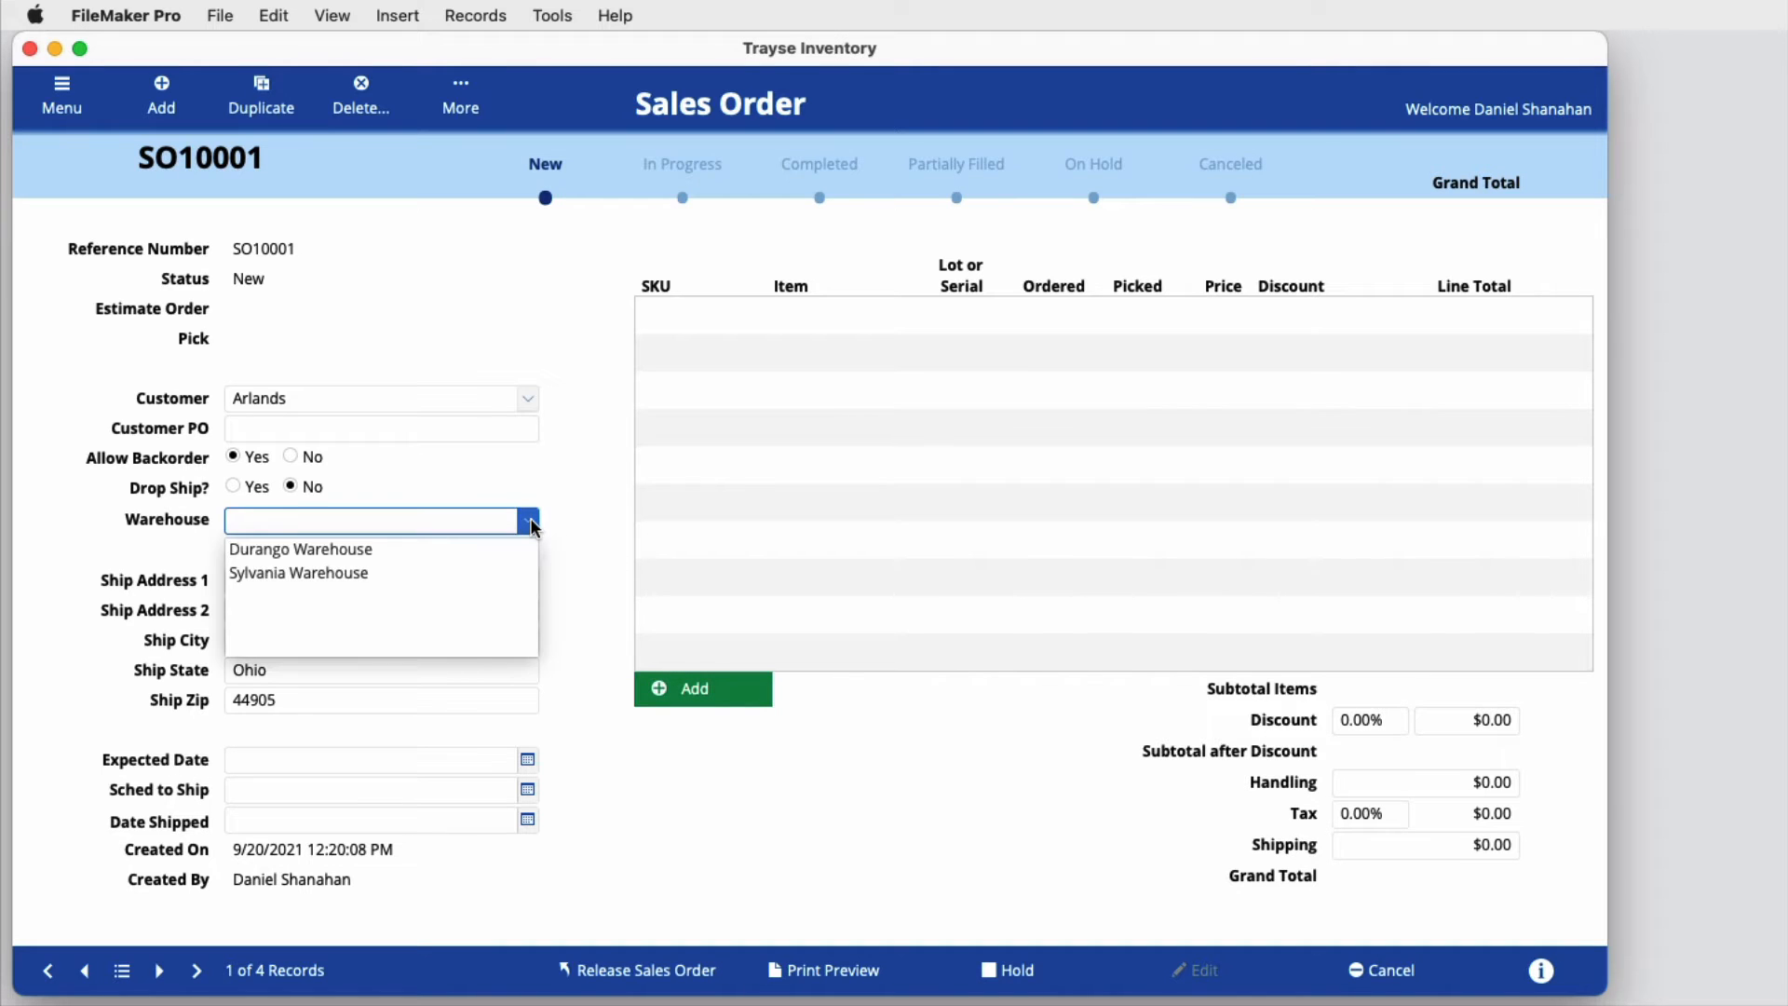
{"action": "left_click", "coordinate": [359, 574]}
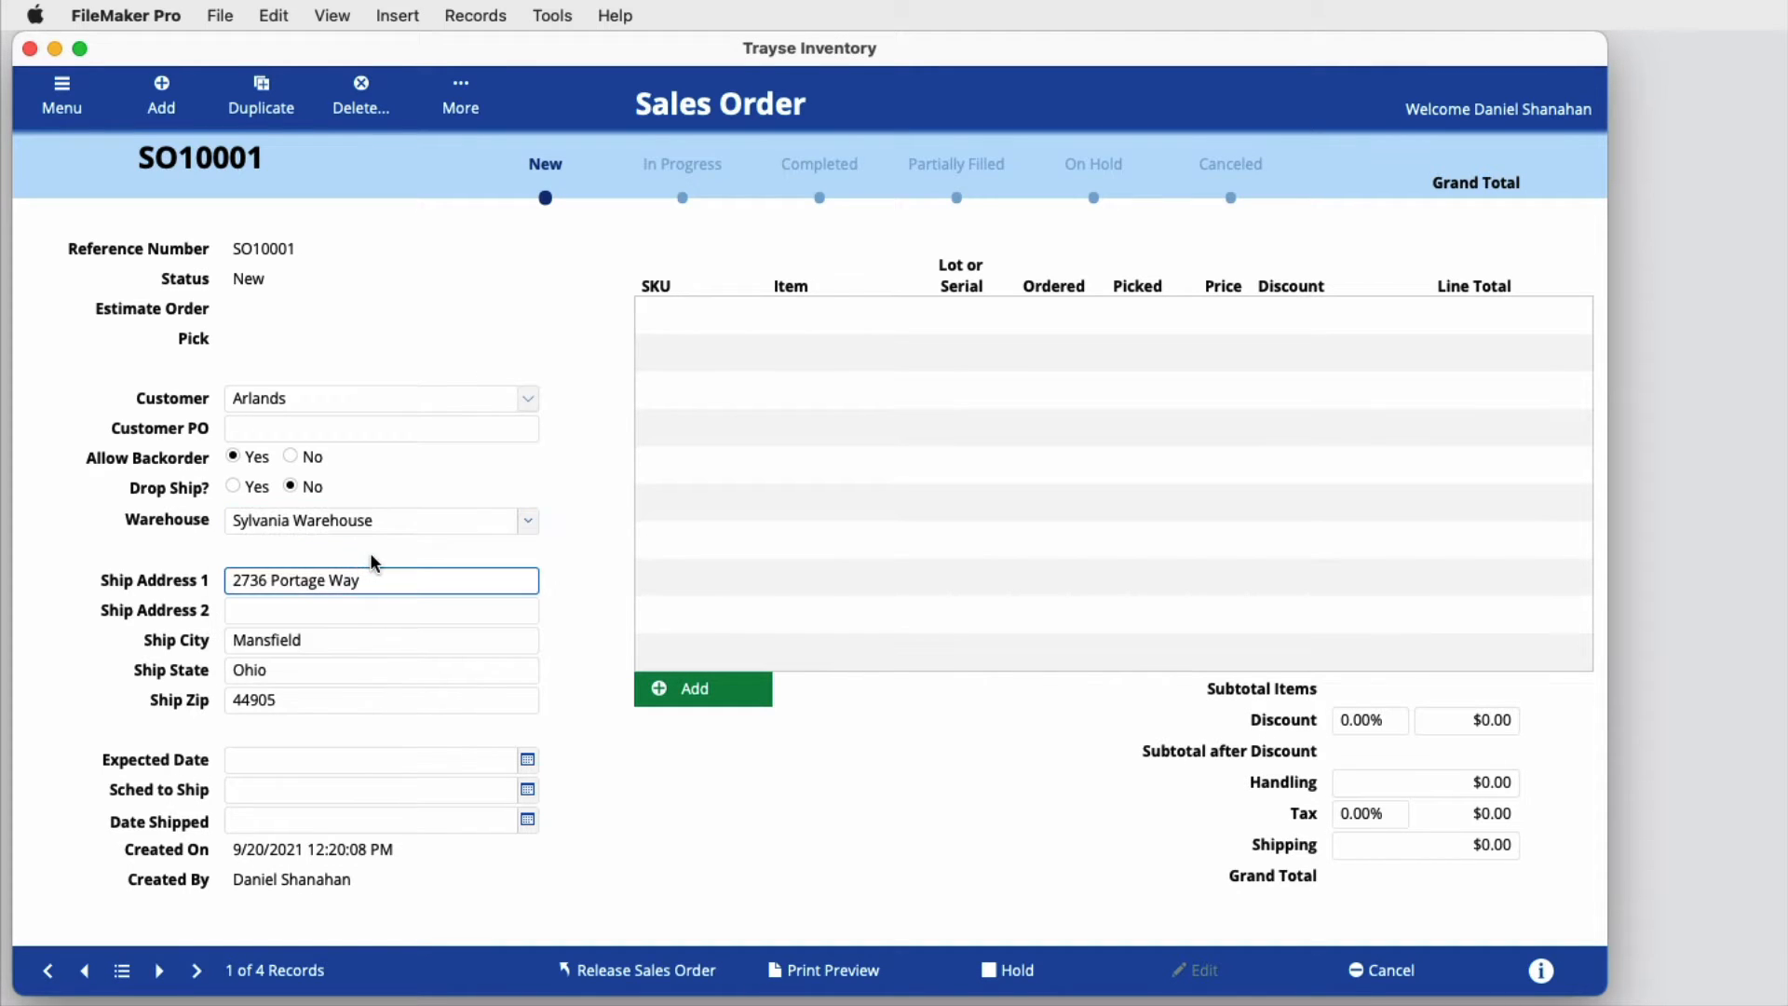
{"action": "left_click", "coordinate": [371, 554]}
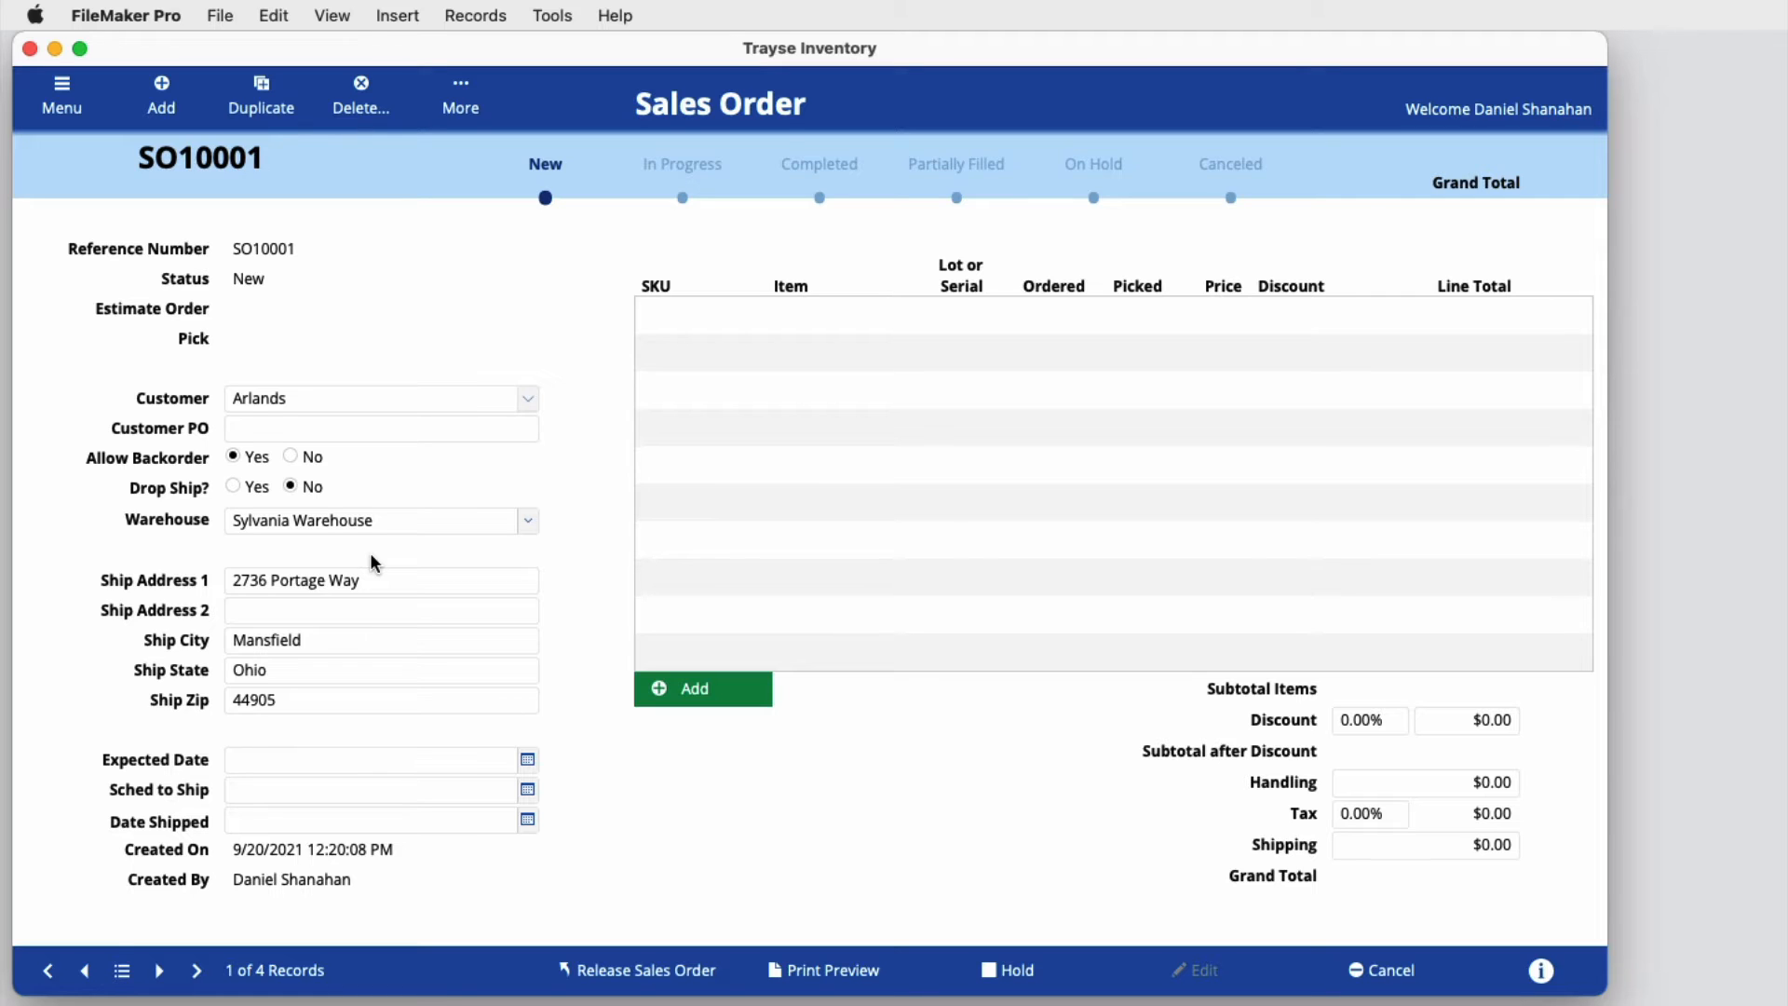
Step: Open the SKU selection list for the order's line items, filter it by "wdg" and clear the filter
{"action": "left_click", "coordinate": [701, 691]}
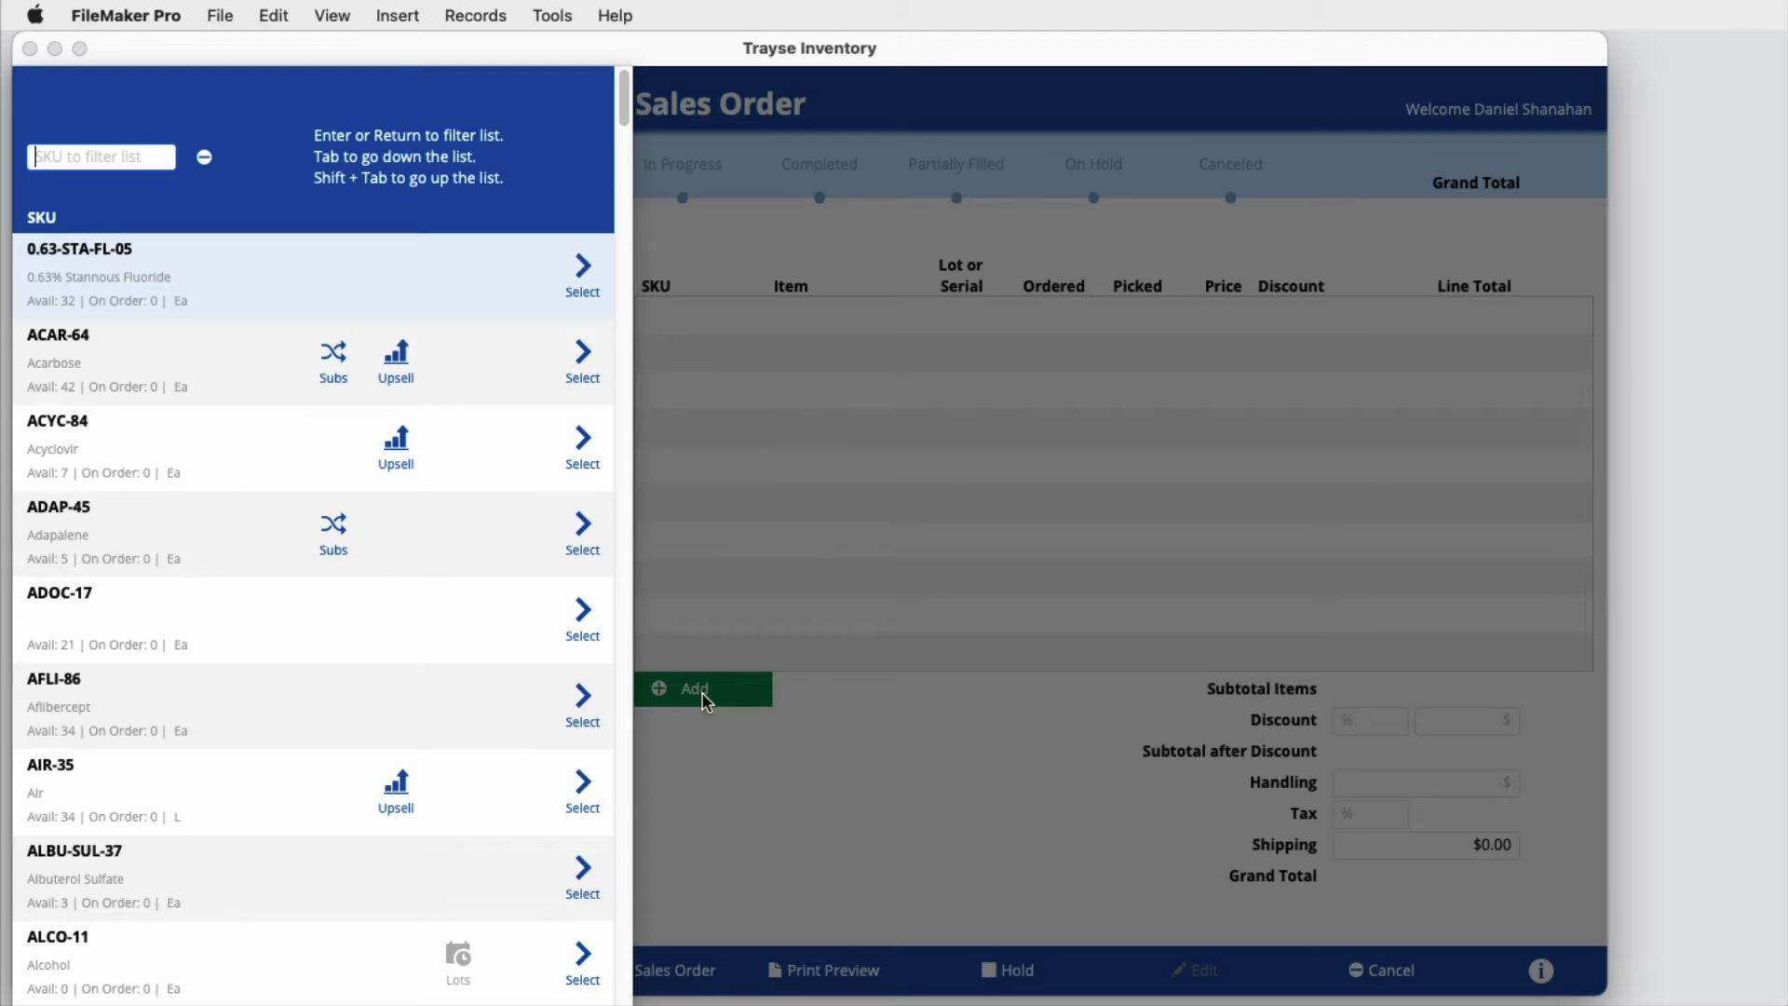
{"action": "type", "text": "wdg"}
{"action": "key", "text": "Return"}
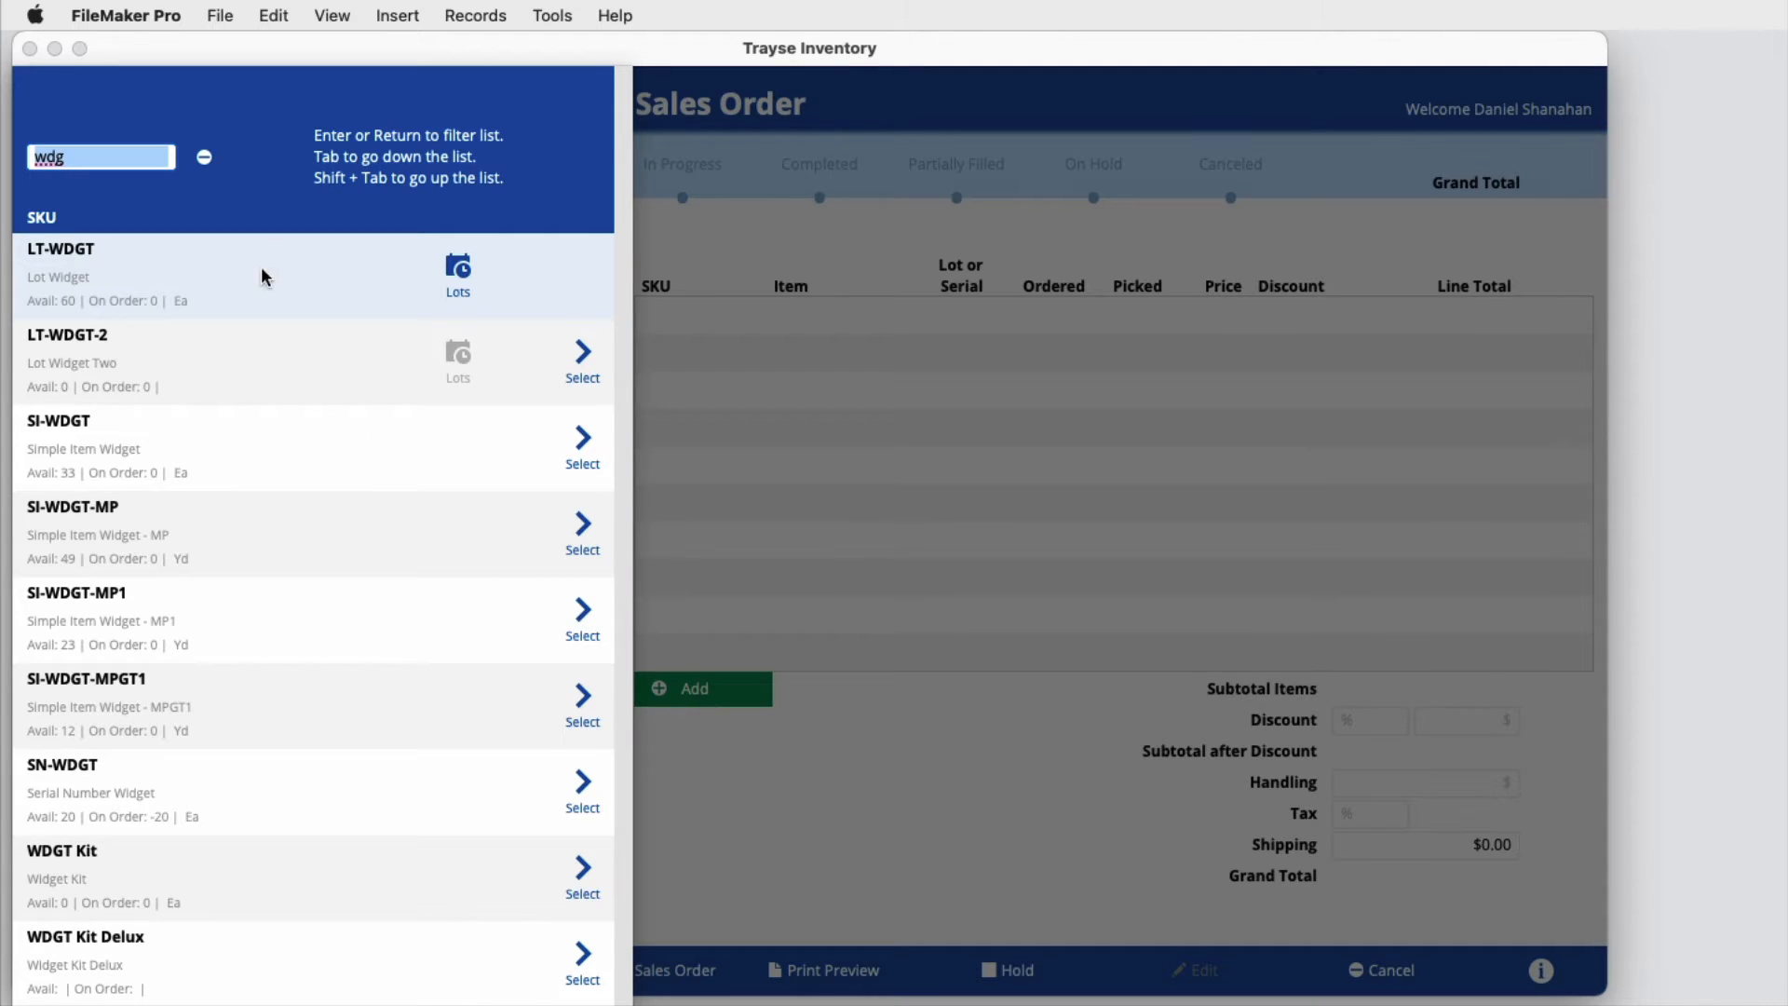
{"action": "left_click", "coordinate": [205, 164]}
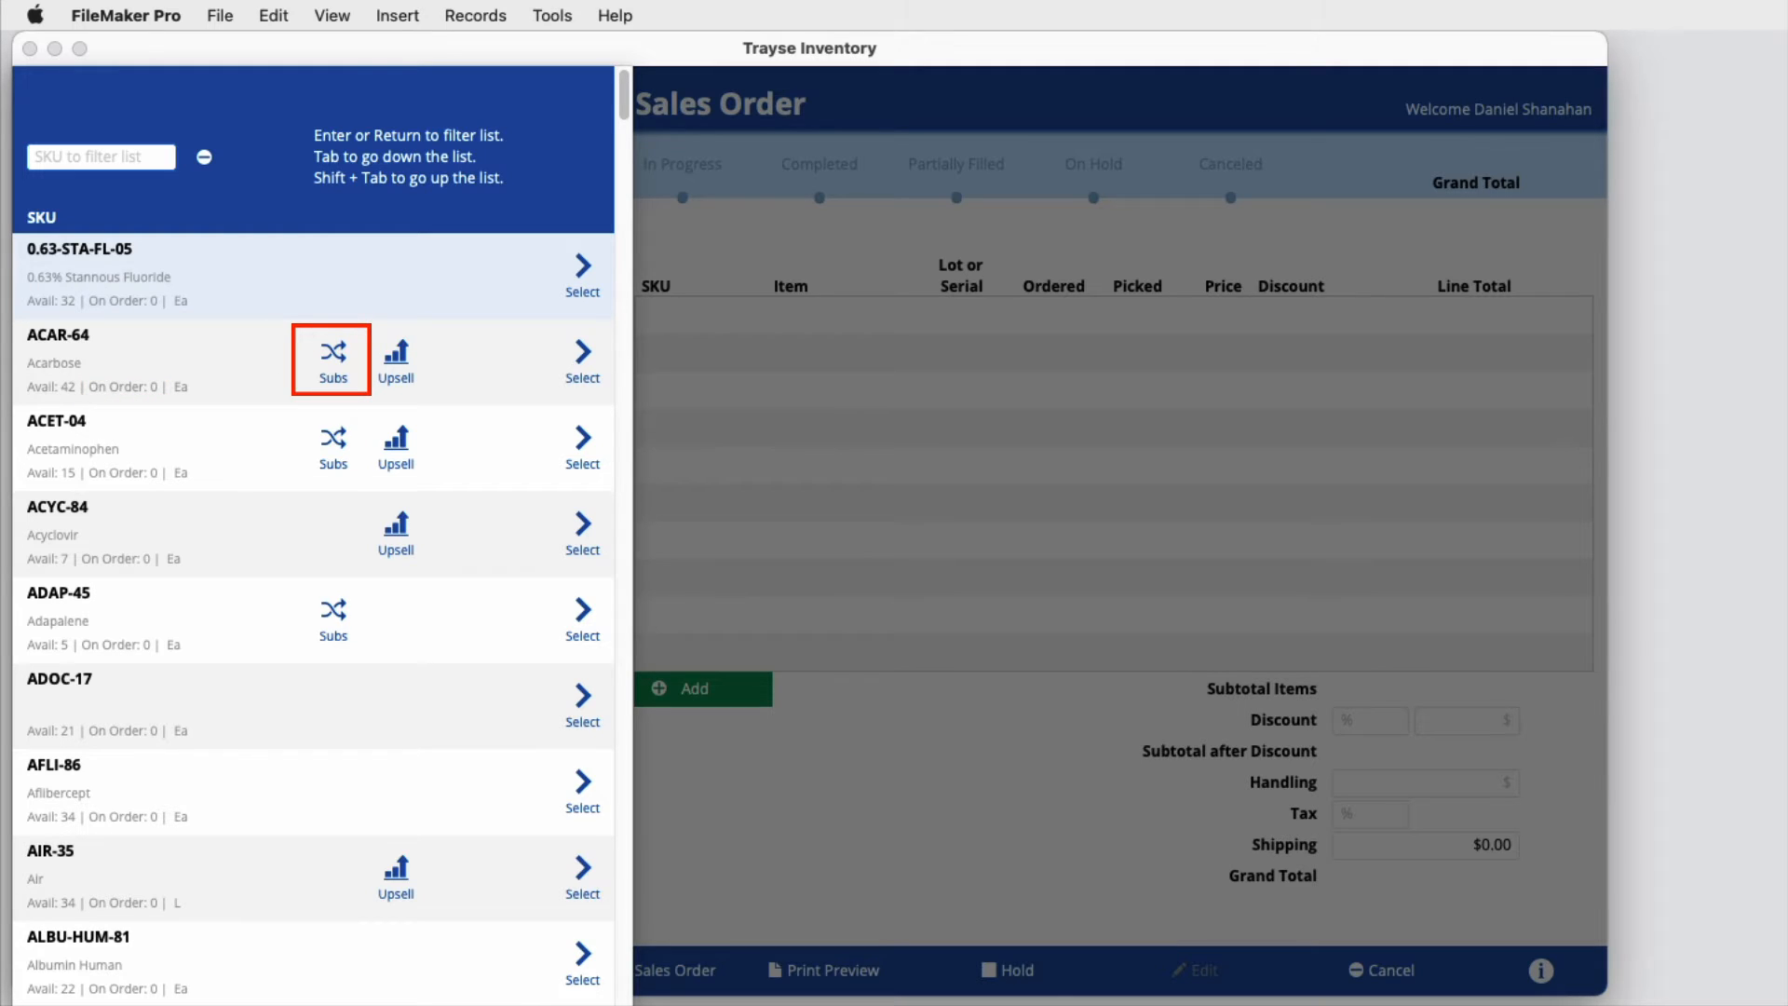
Step: View the substitute items and the upsell items offered for ACAR-64
{"action": "left_click", "coordinate": [329, 375]}
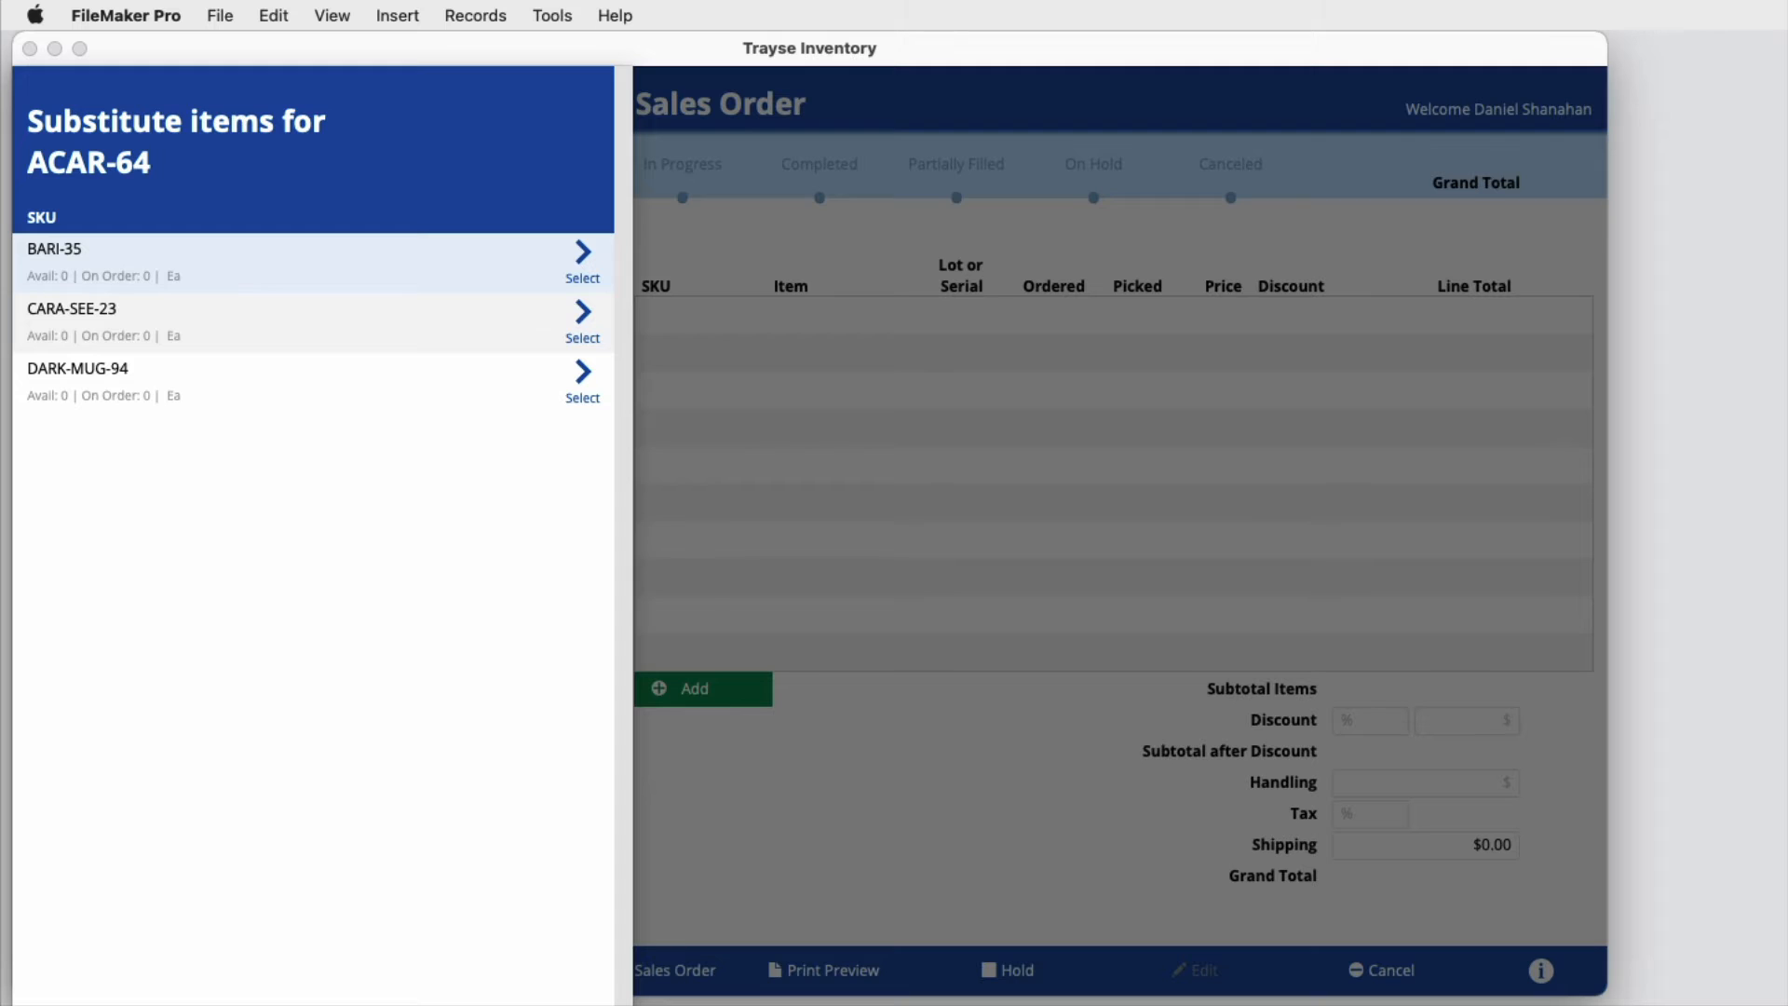
{"action": "key", "text": "Escape"}
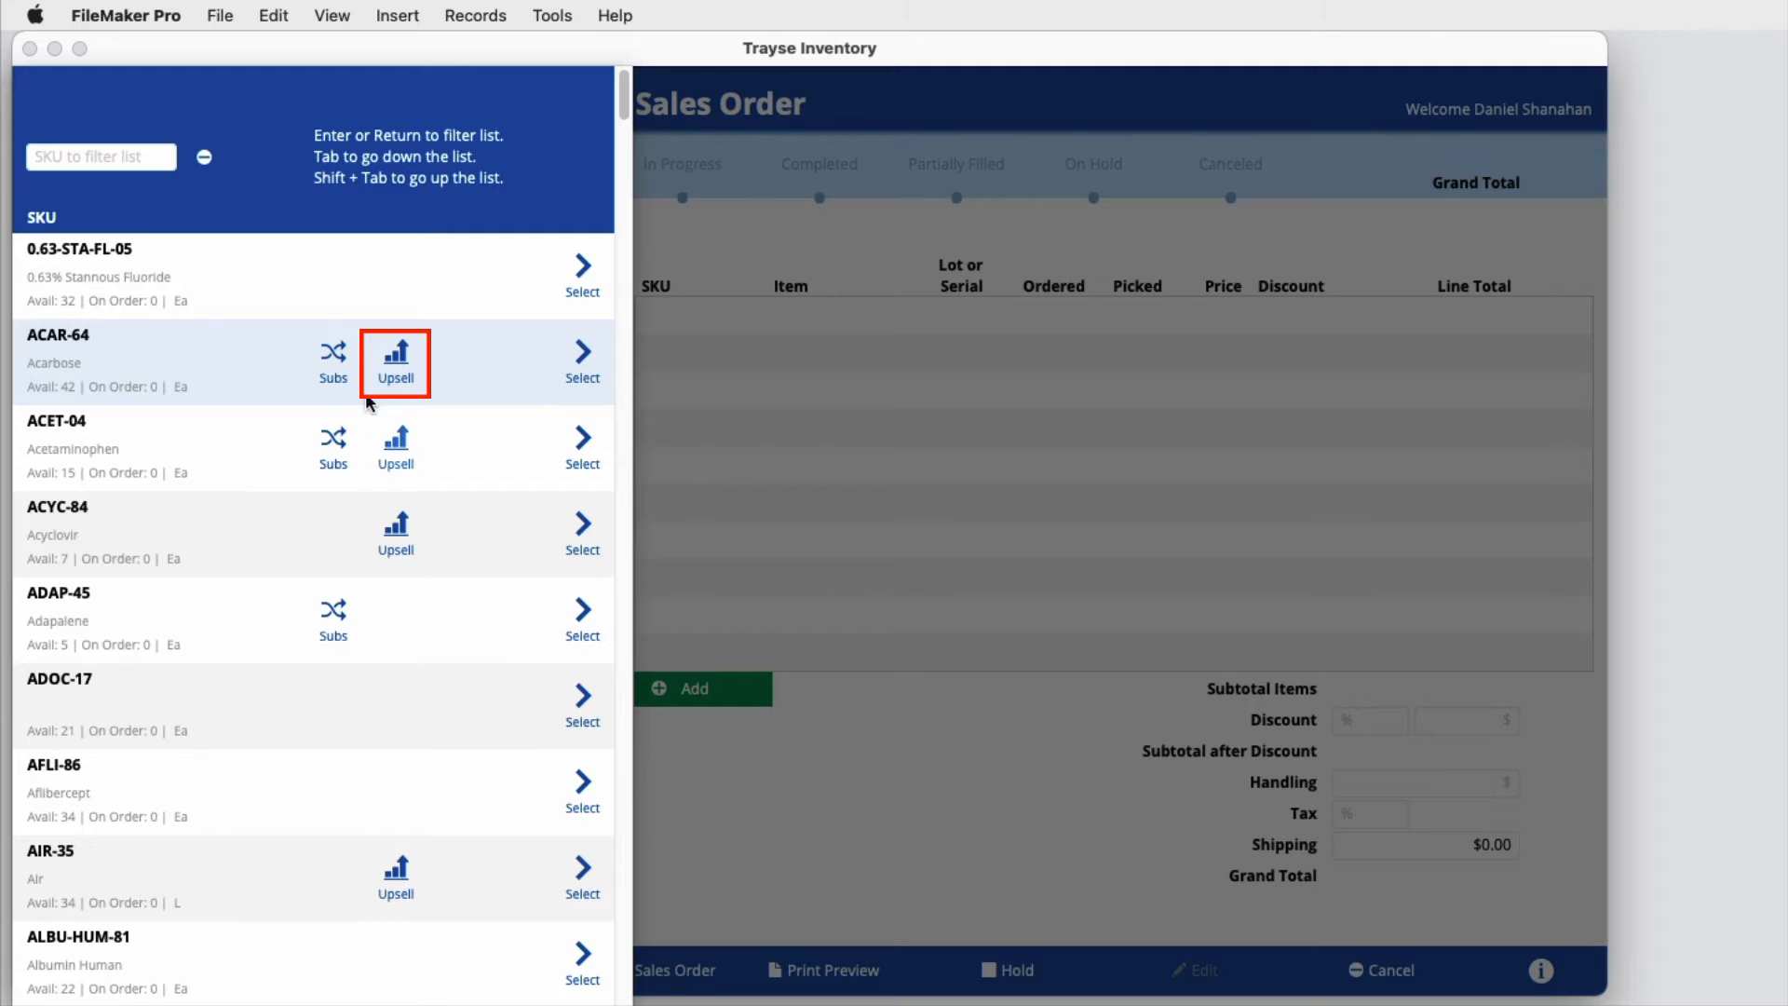
{"action": "left_click", "coordinate": [384, 366]}
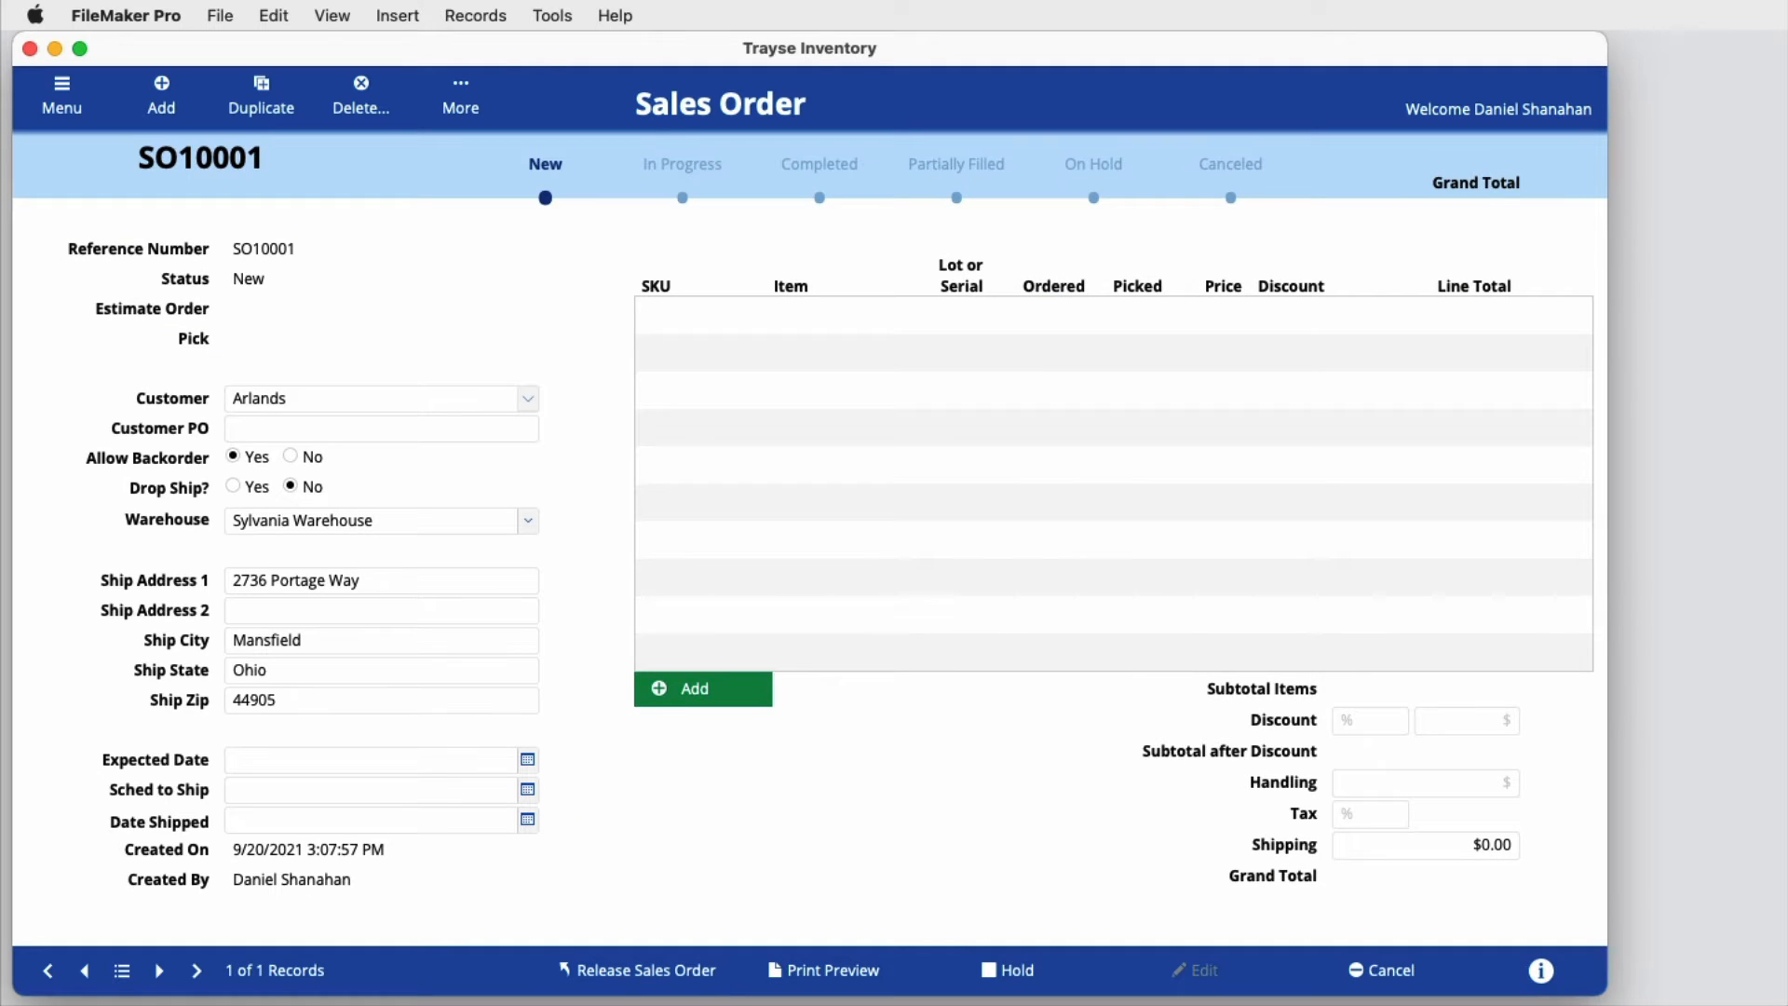
Step: Open the ACAR-64 item record, review its list of substitute items and close the list
{"action": "left_click", "coordinate": [72, 124]}
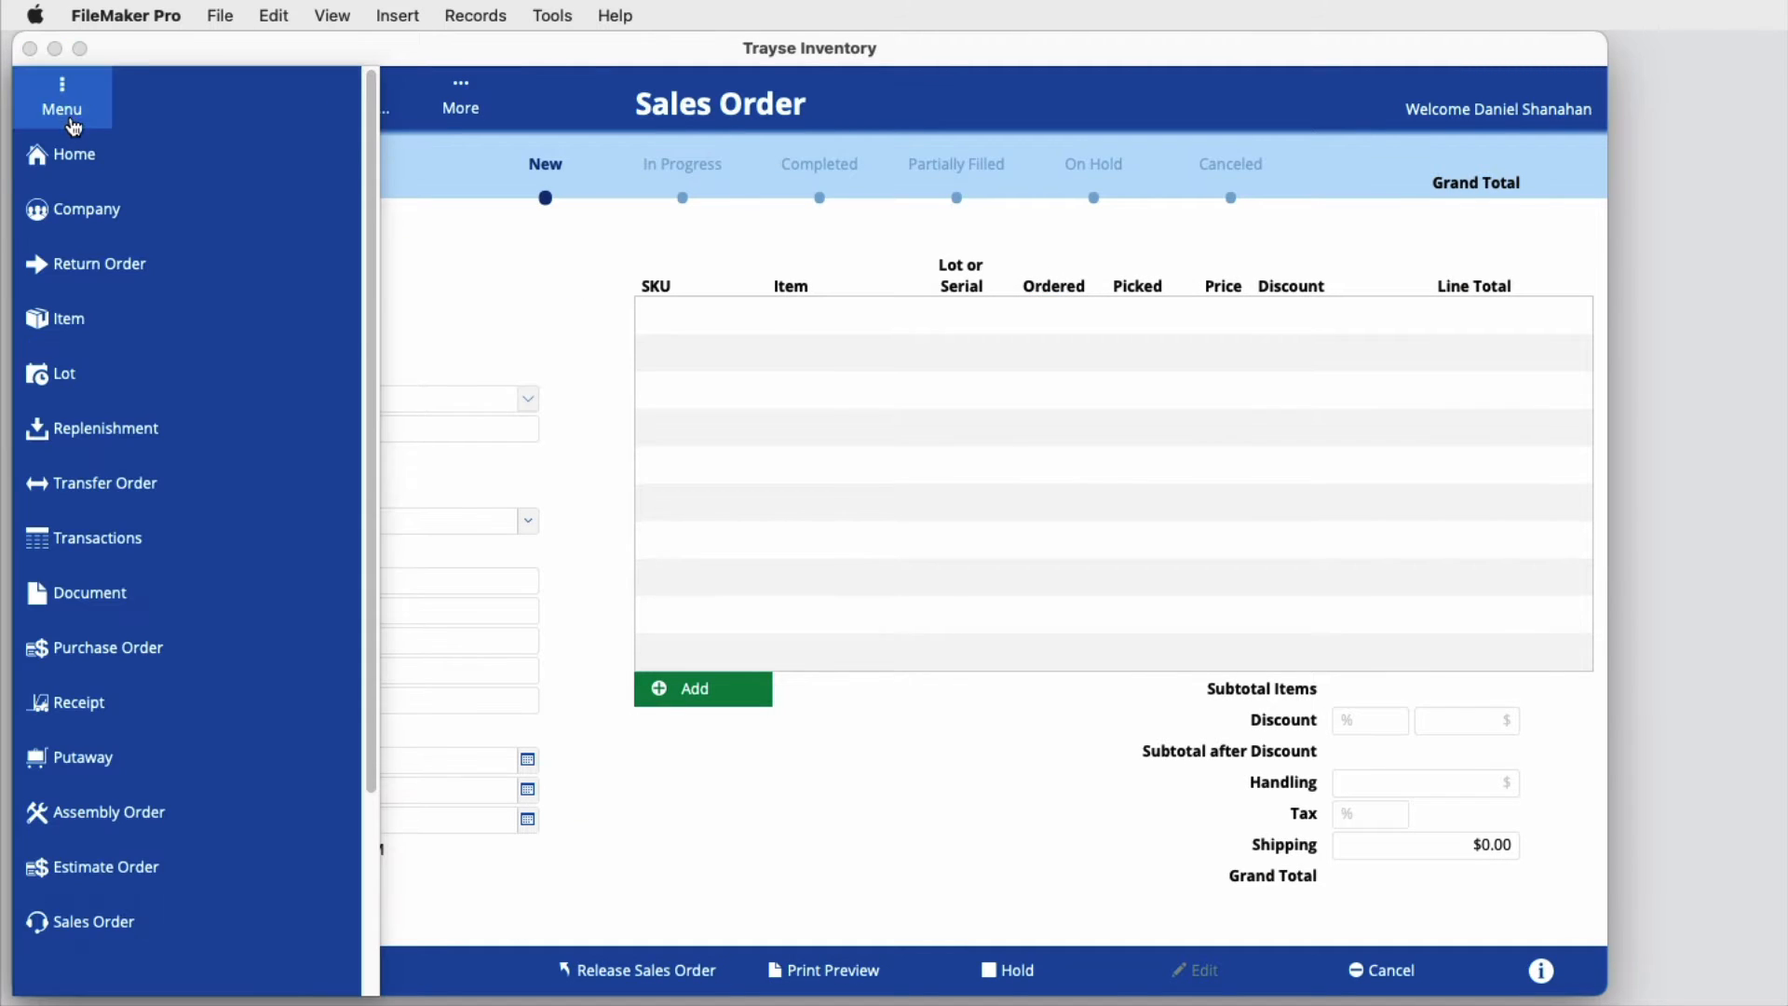
{"action": "left_click", "coordinate": [65, 319]}
{"action": "left_click", "coordinate": [166, 362]}
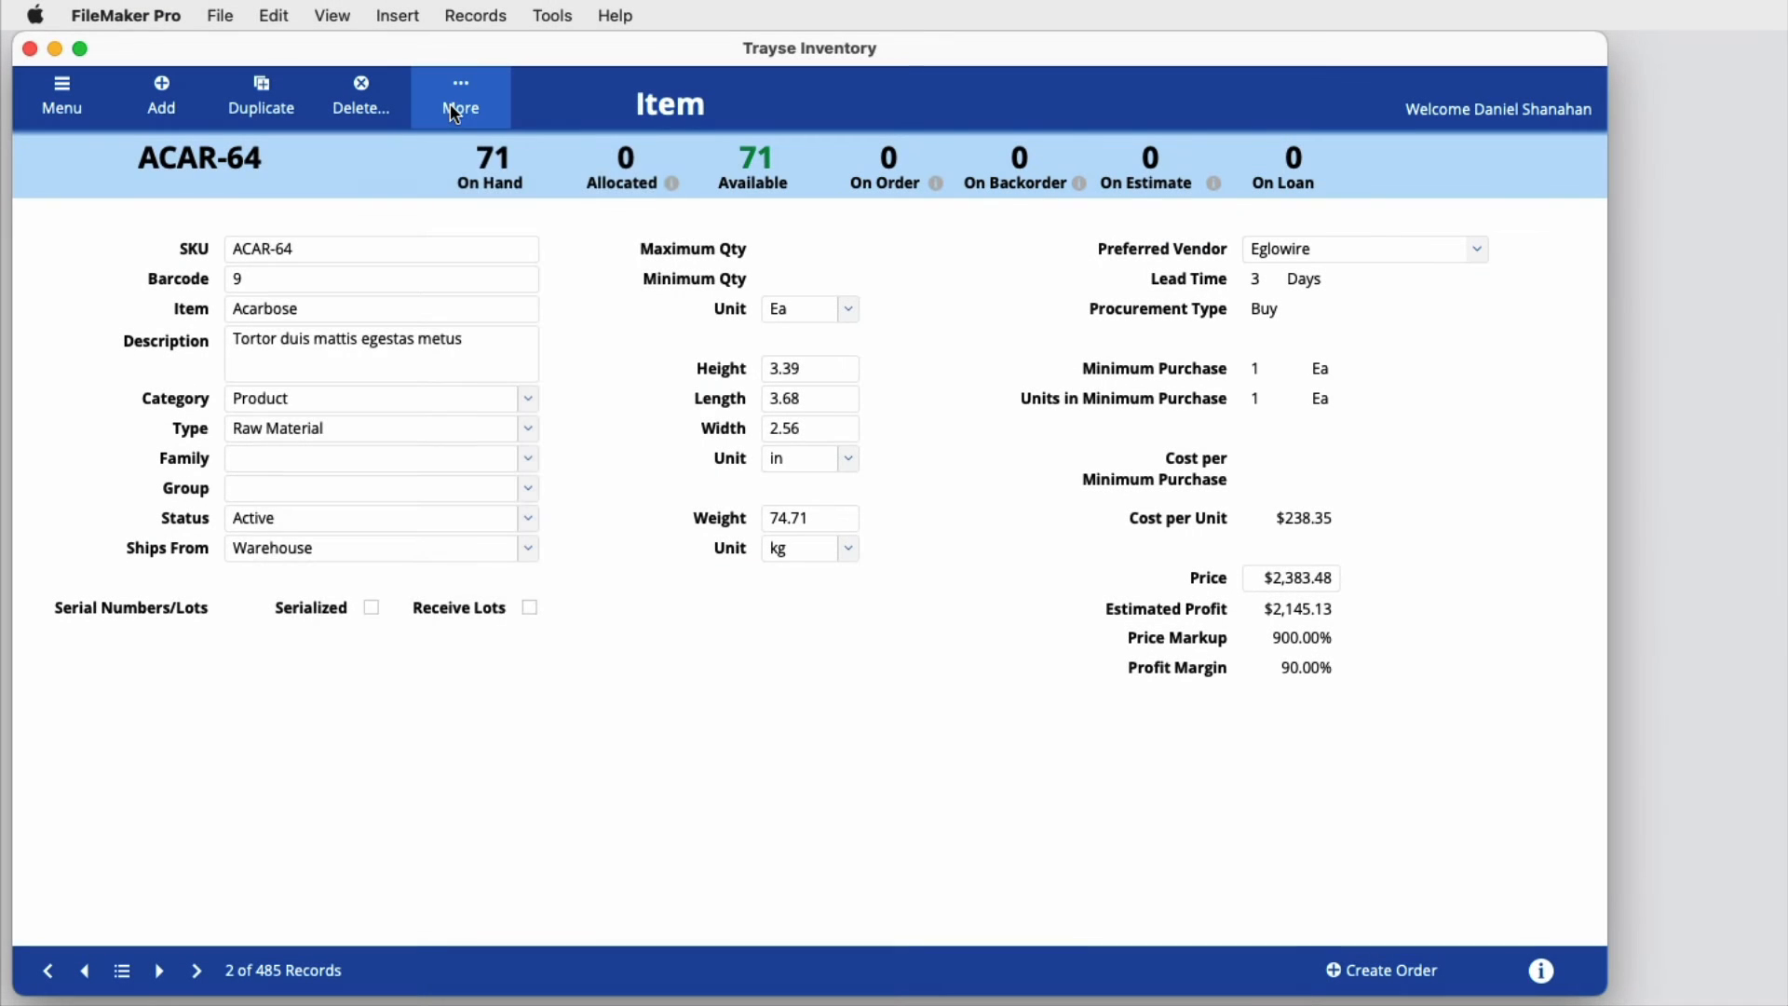
{"action": "left_click", "coordinate": [451, 106]}
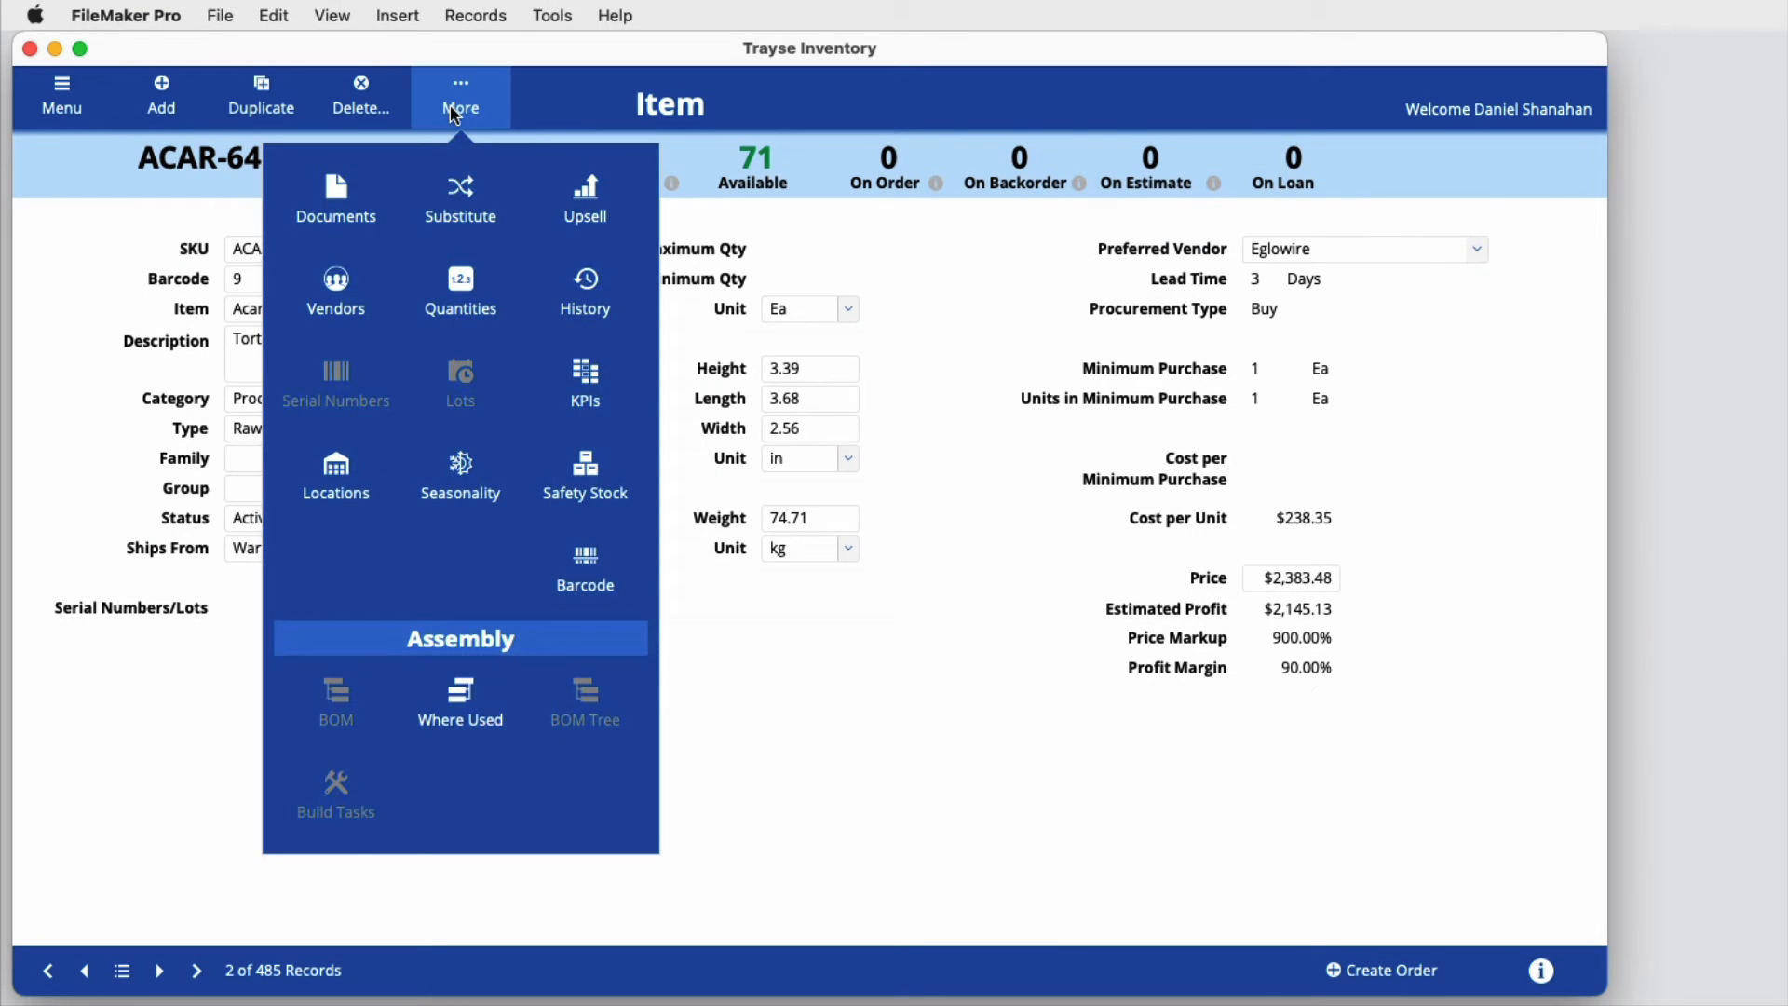
{"action": "left_click", "coordinate": [455, 195]}
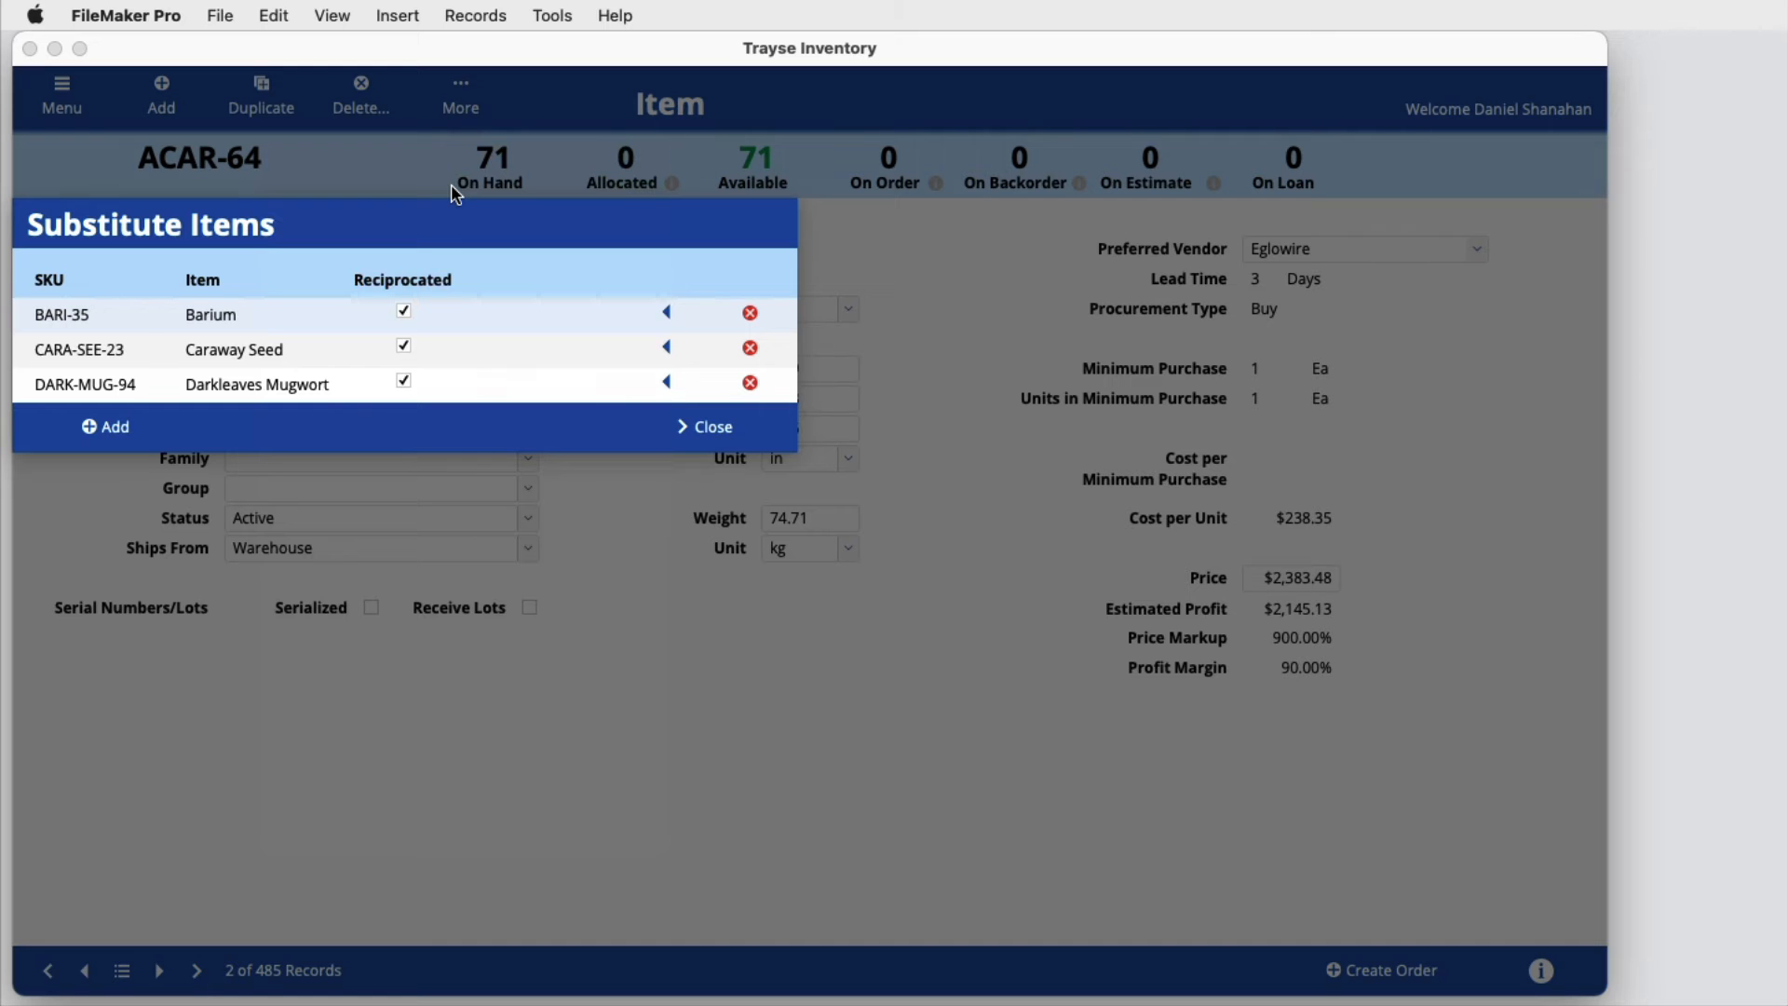
{"action": "left_click", "coordinate": [708, 426]}
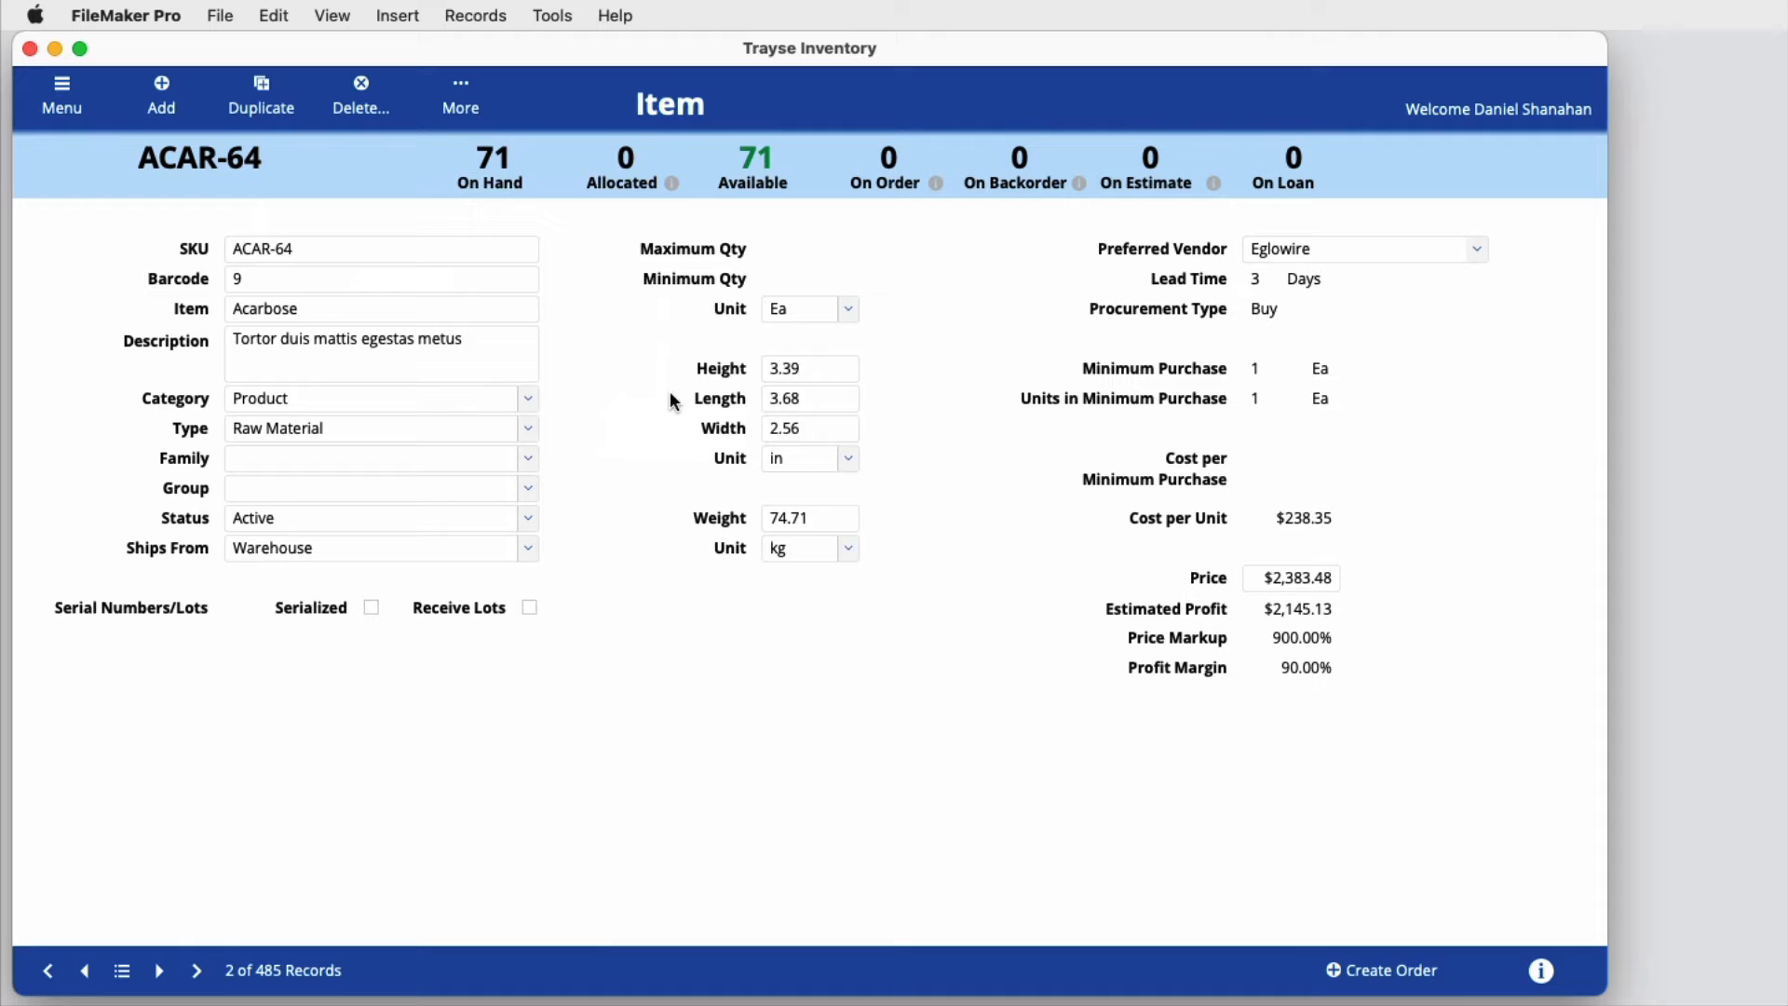
Step: Open the list of upsell items for the ACAR-64 item record
{"action": "left_click", "coordinate": [465, 97]}
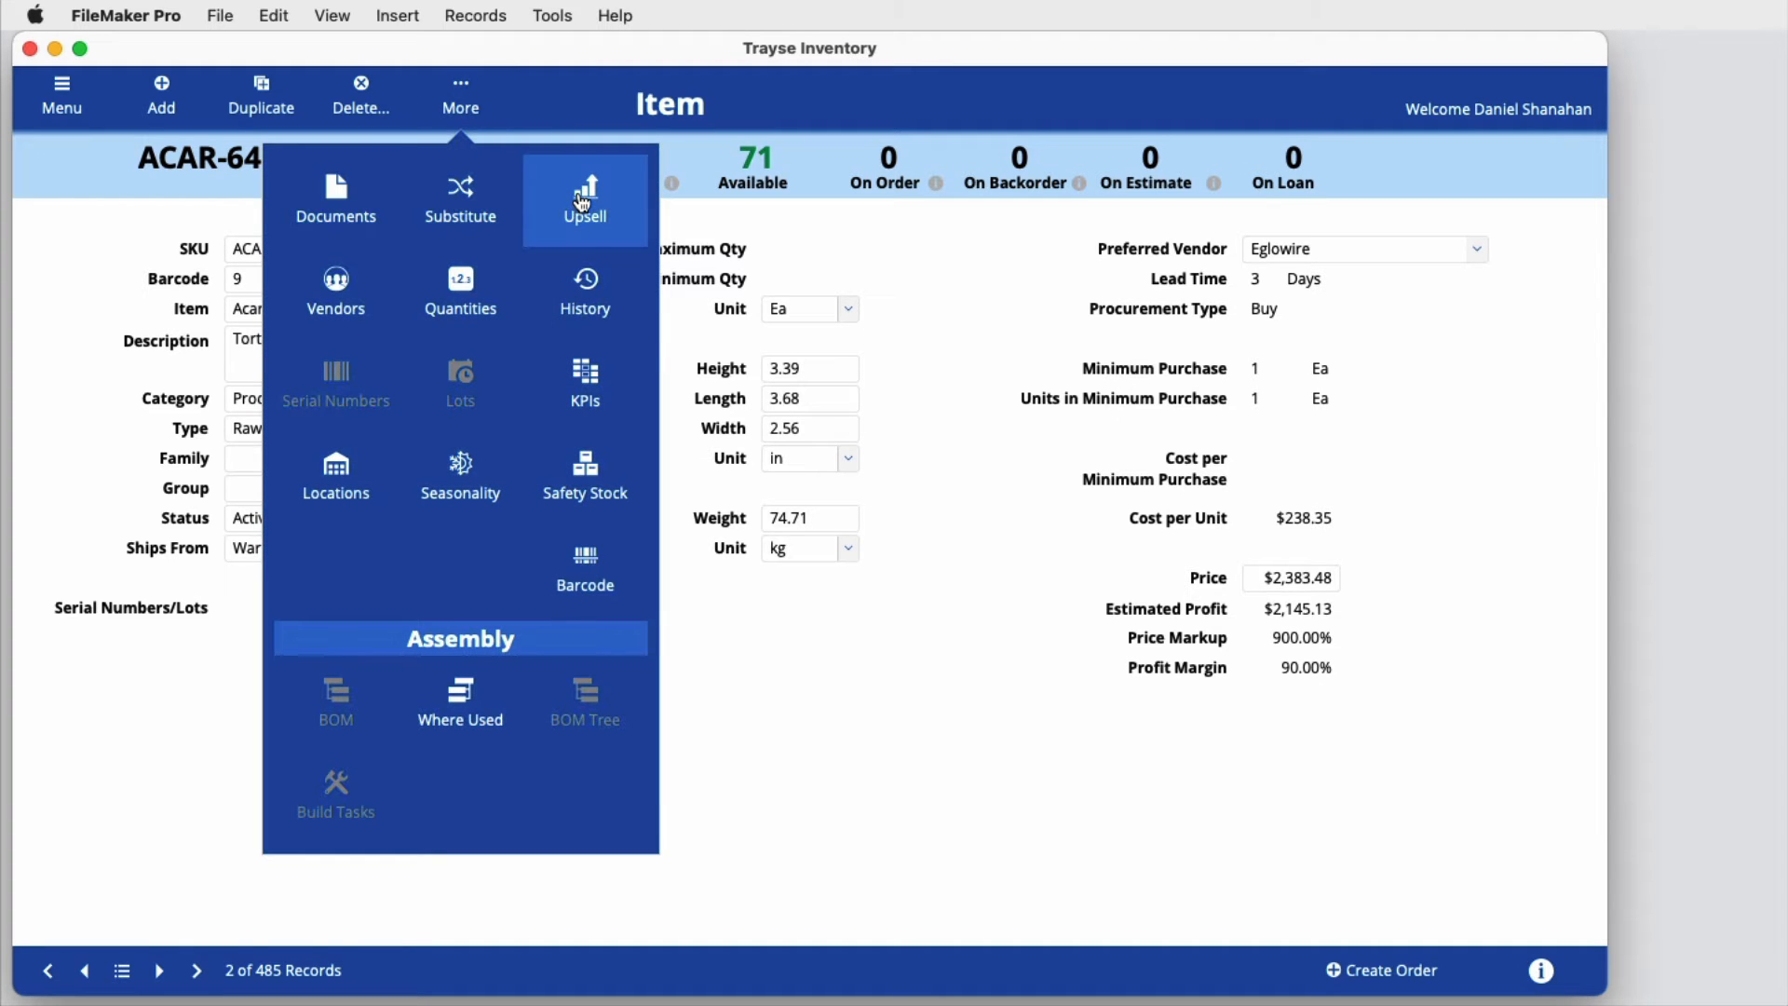
{"action": "left_click", "coordinate": [582, 202]}
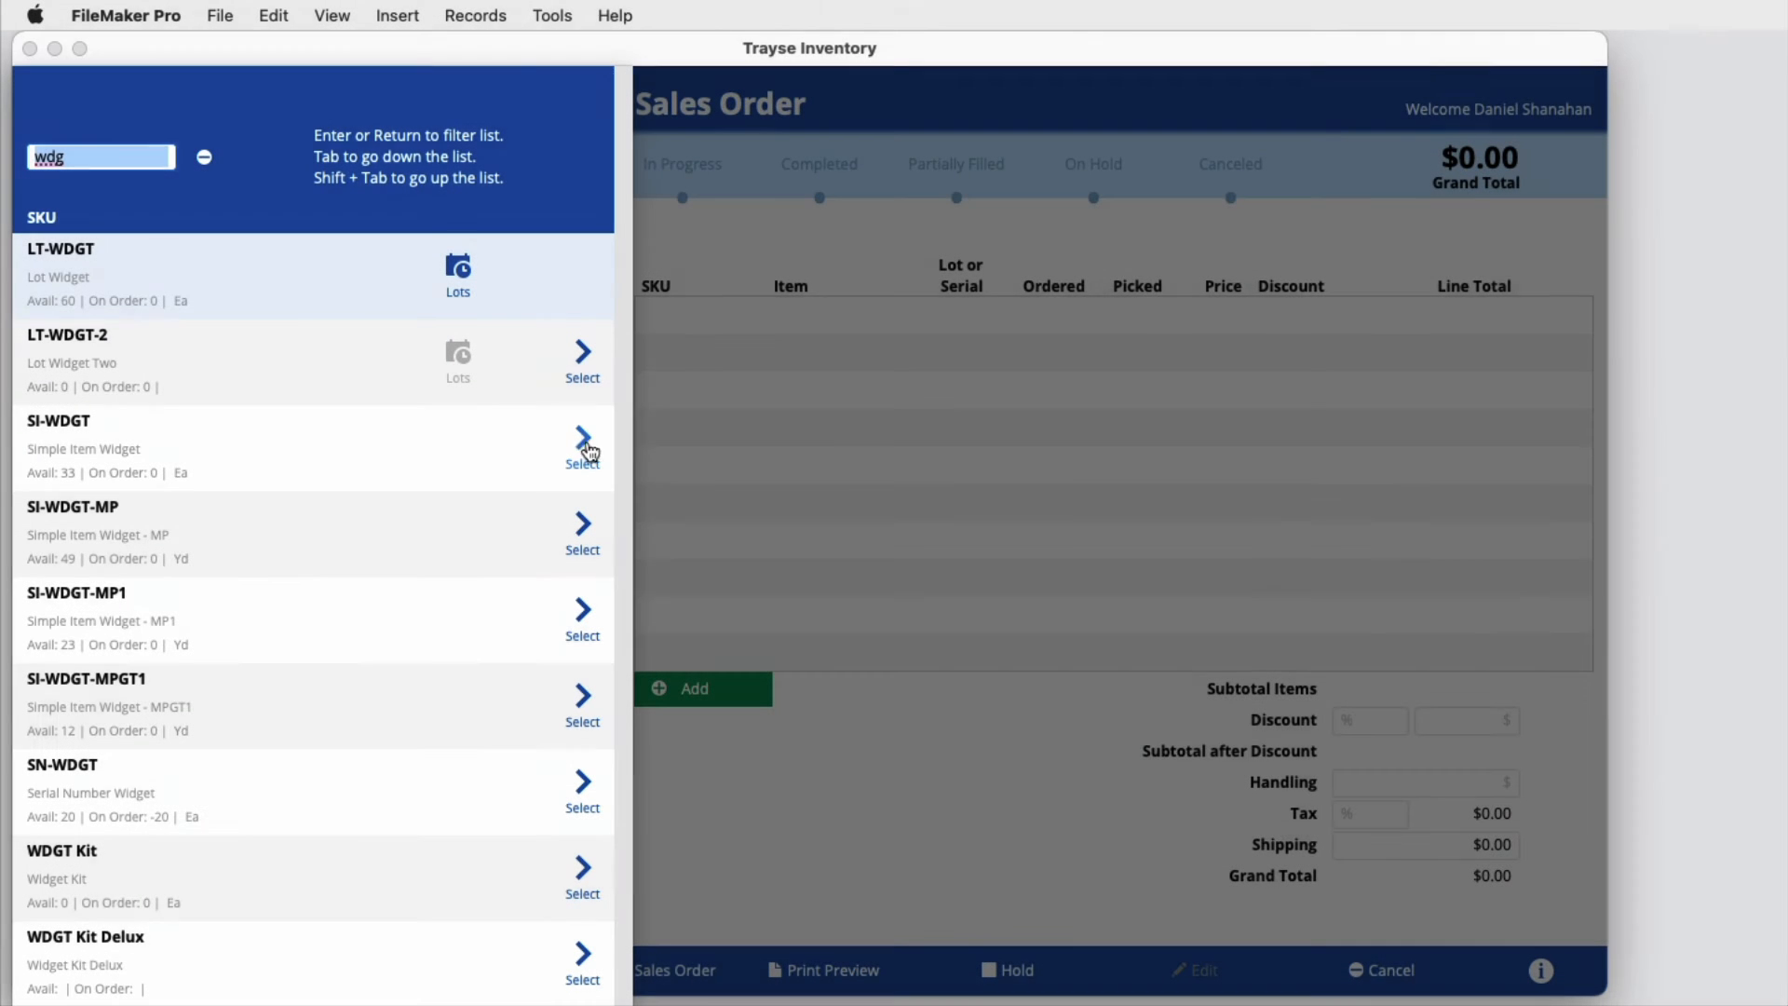
Step: Add line items to the sales order for SI-WDGT with quantity 10 and SN-WDGT with quantity 2
{"action": "left_click", "coordinate": [584, 445]}
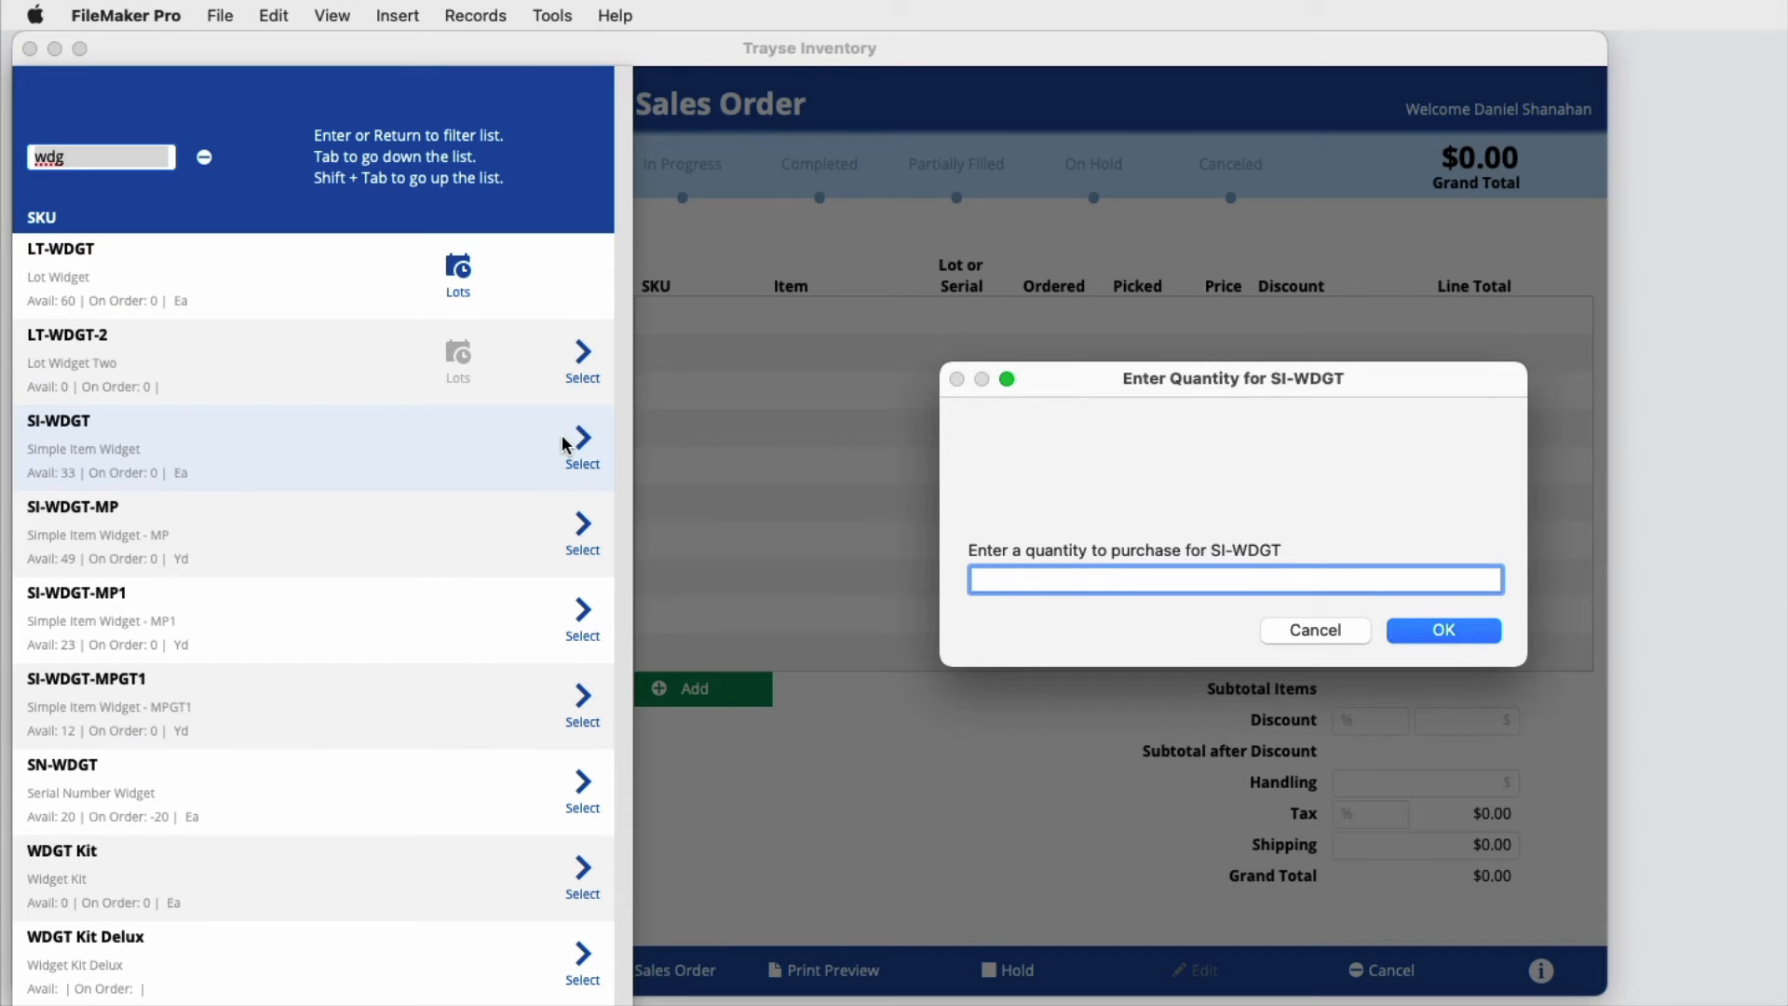
{"action": "type", "text": "10"}
{"action": "key", "text": "Return"}
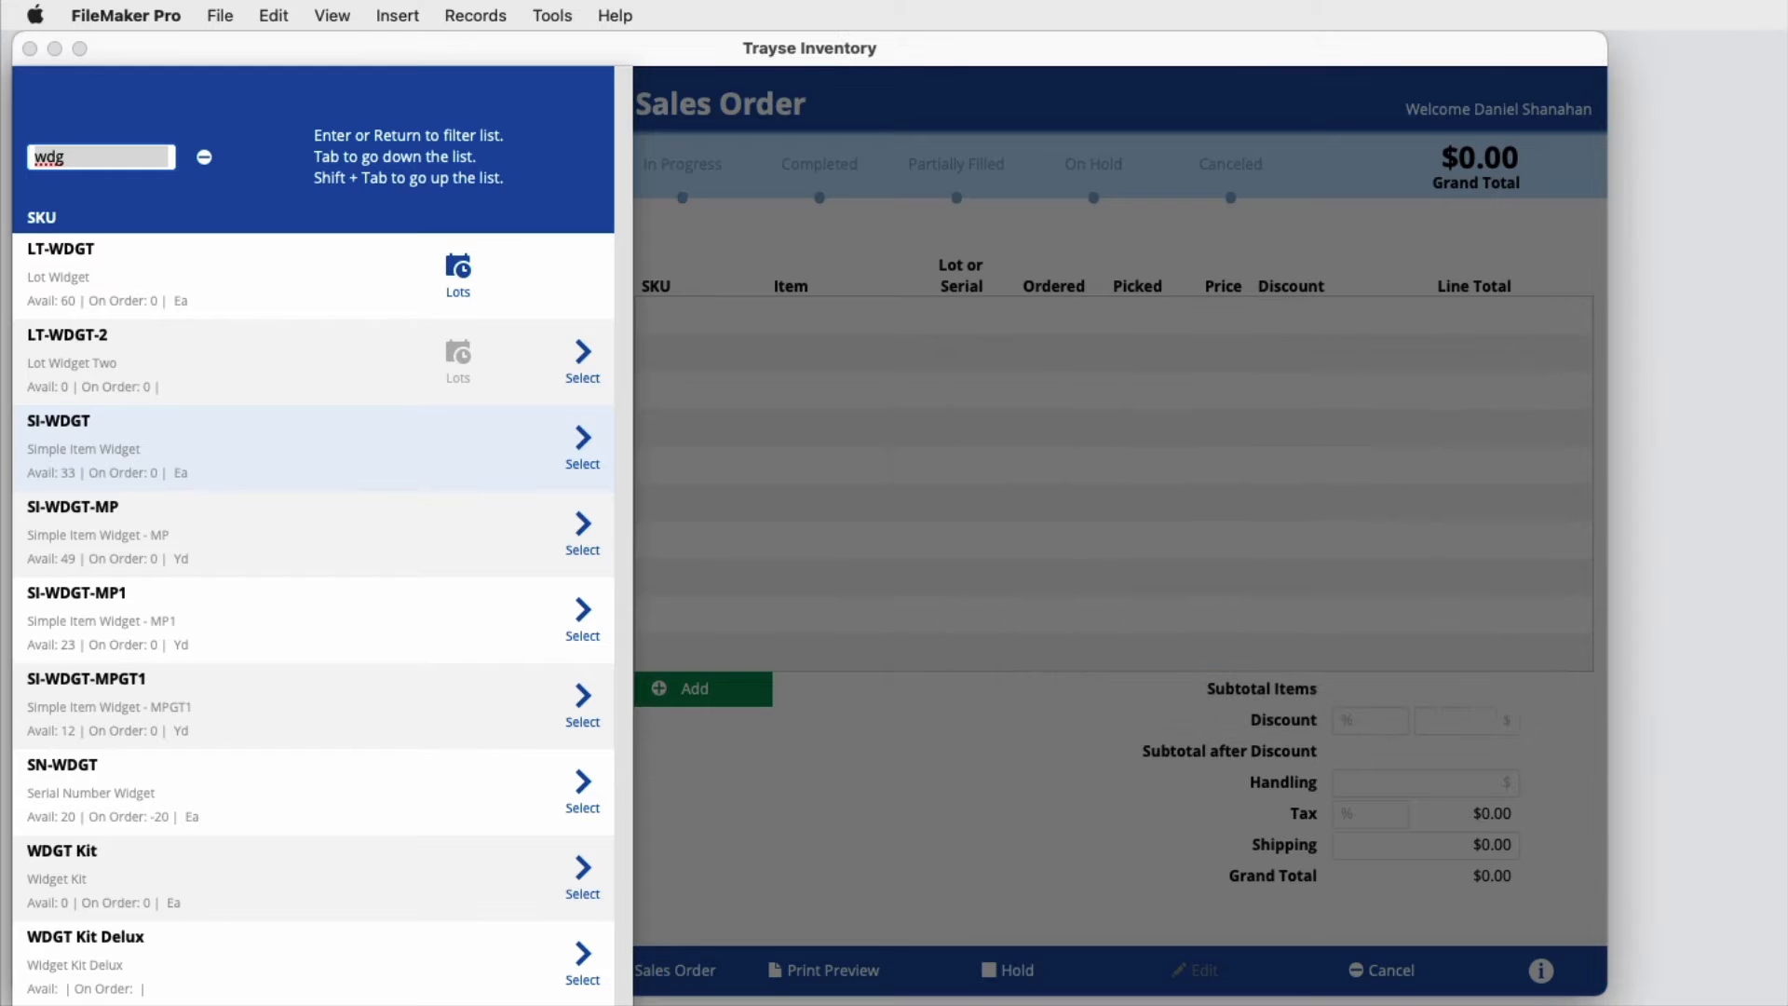
{"action": "left_click", "coordinate": [577, 773]}
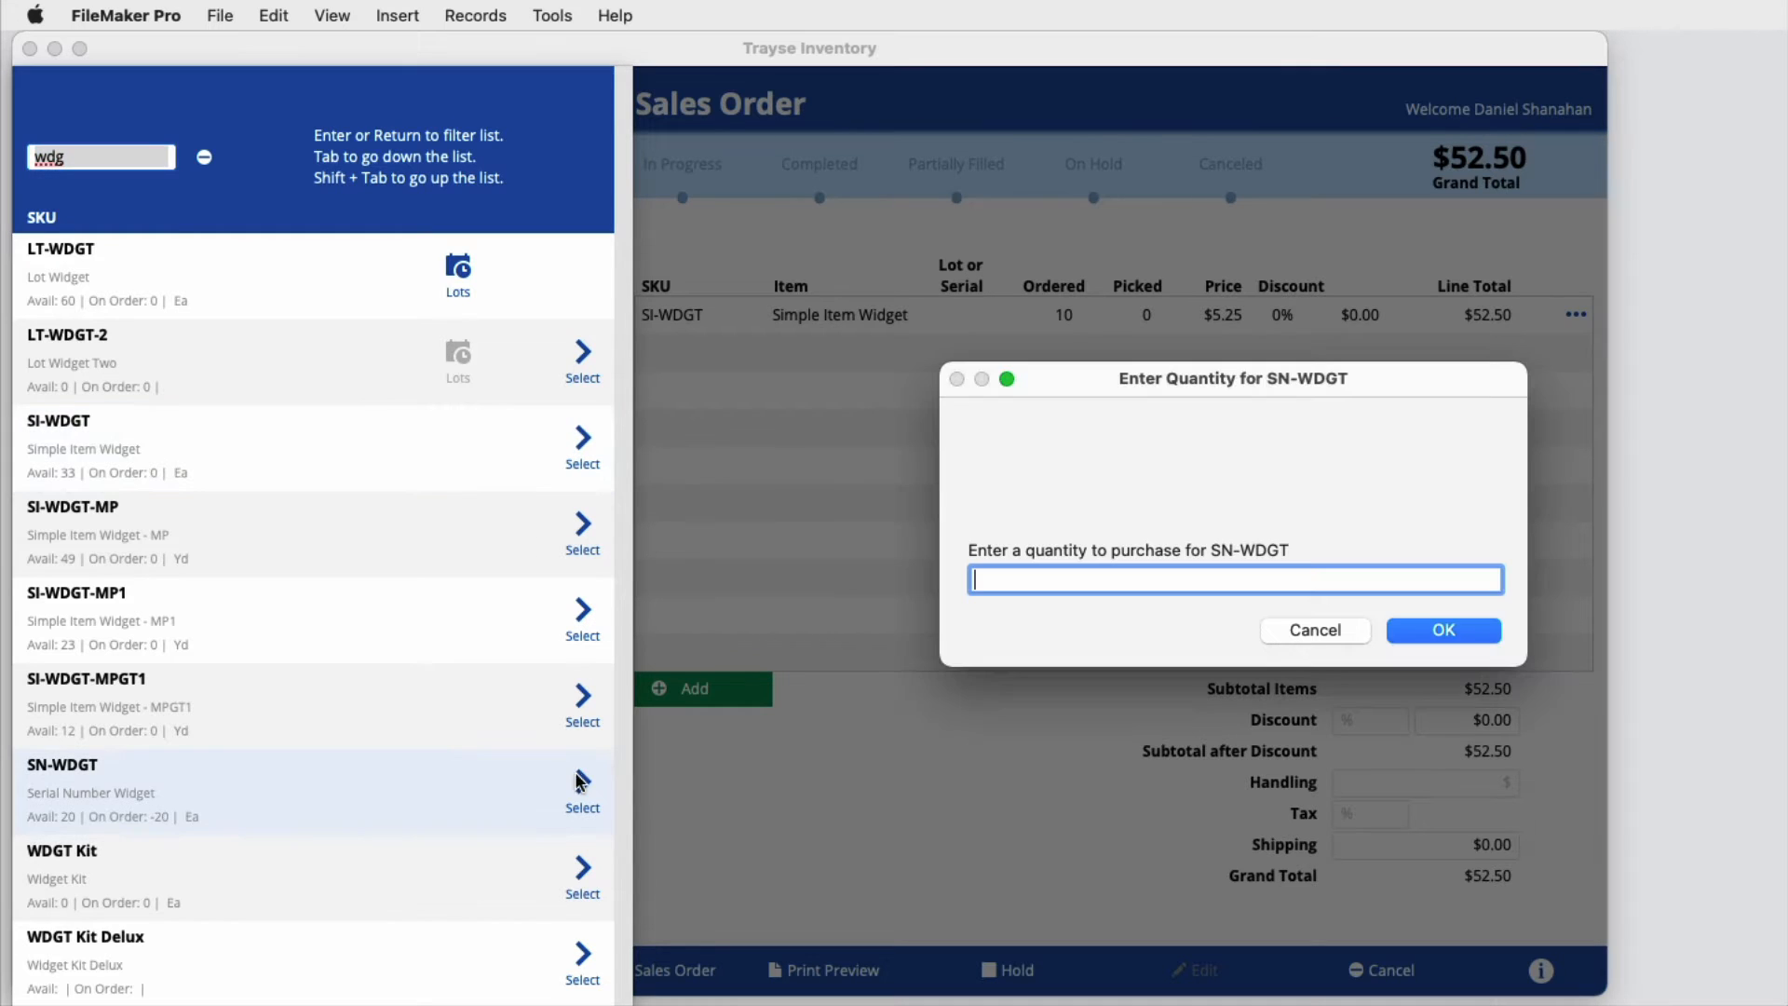
{"action": "type", "text": "2"}
{"action": "key", "text": "Return"}
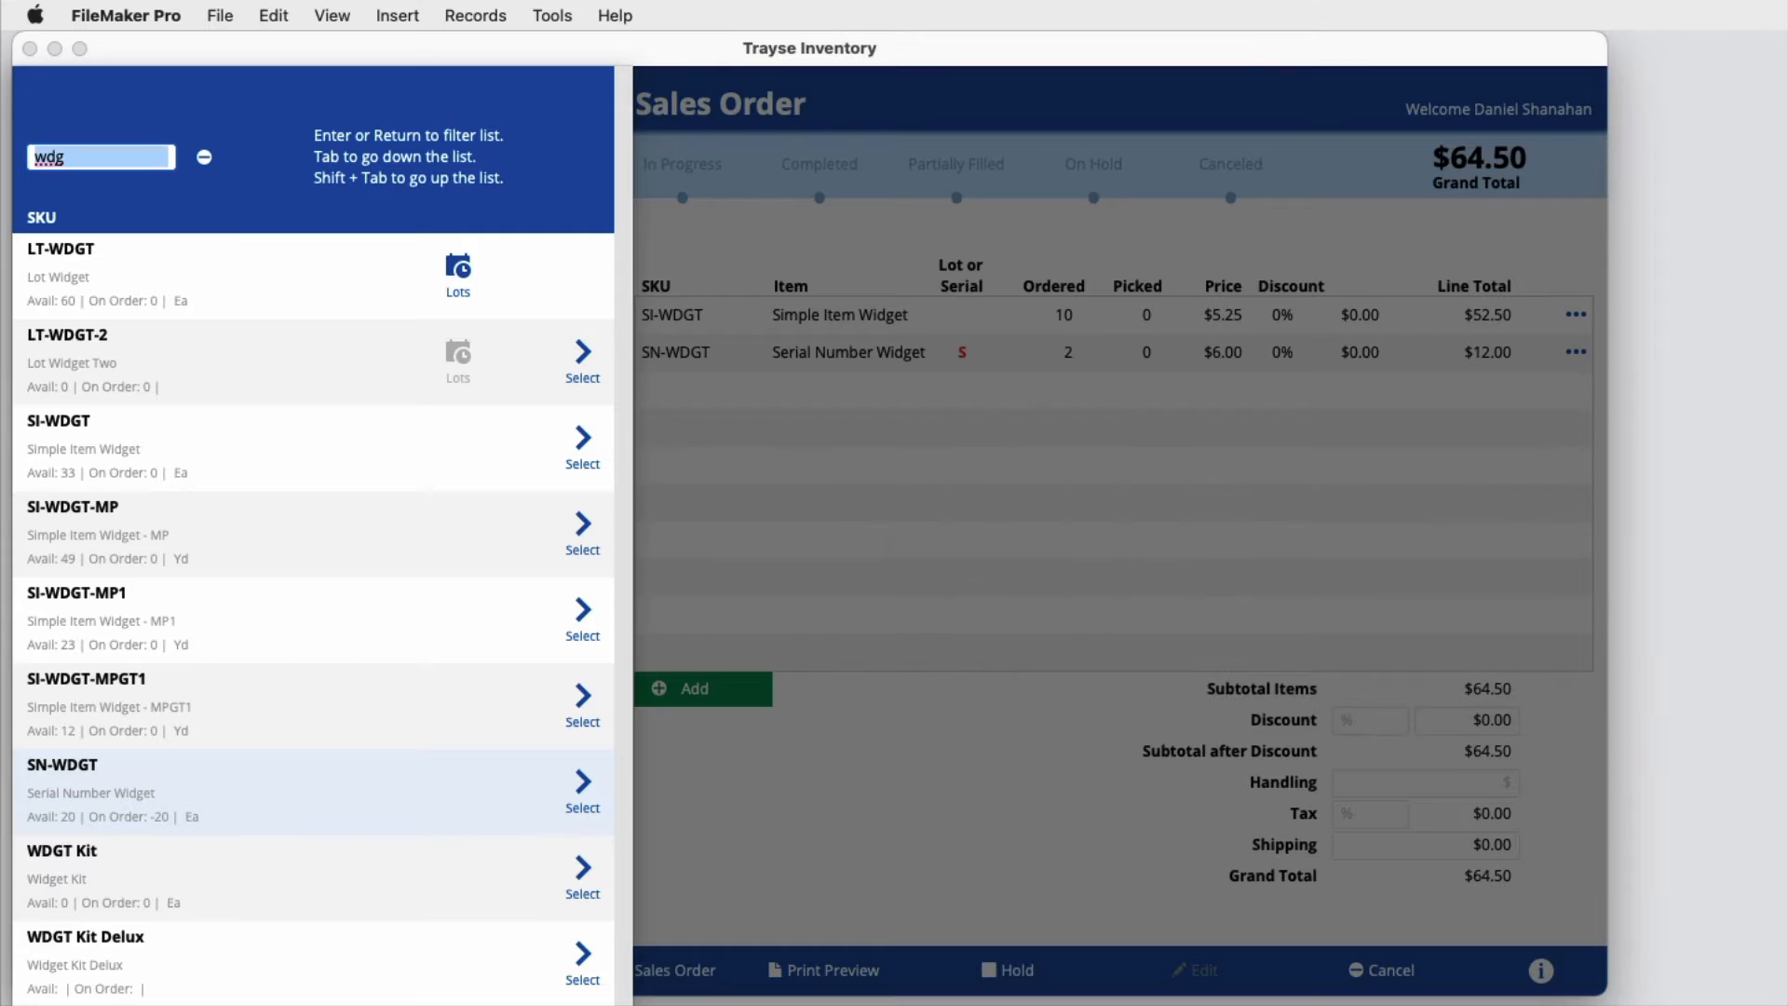
Step: Add a line item for LT-WDGT from lot UHVM-01 with quantity 5
{"action": "left_click", "coordinate": [462, 270]}
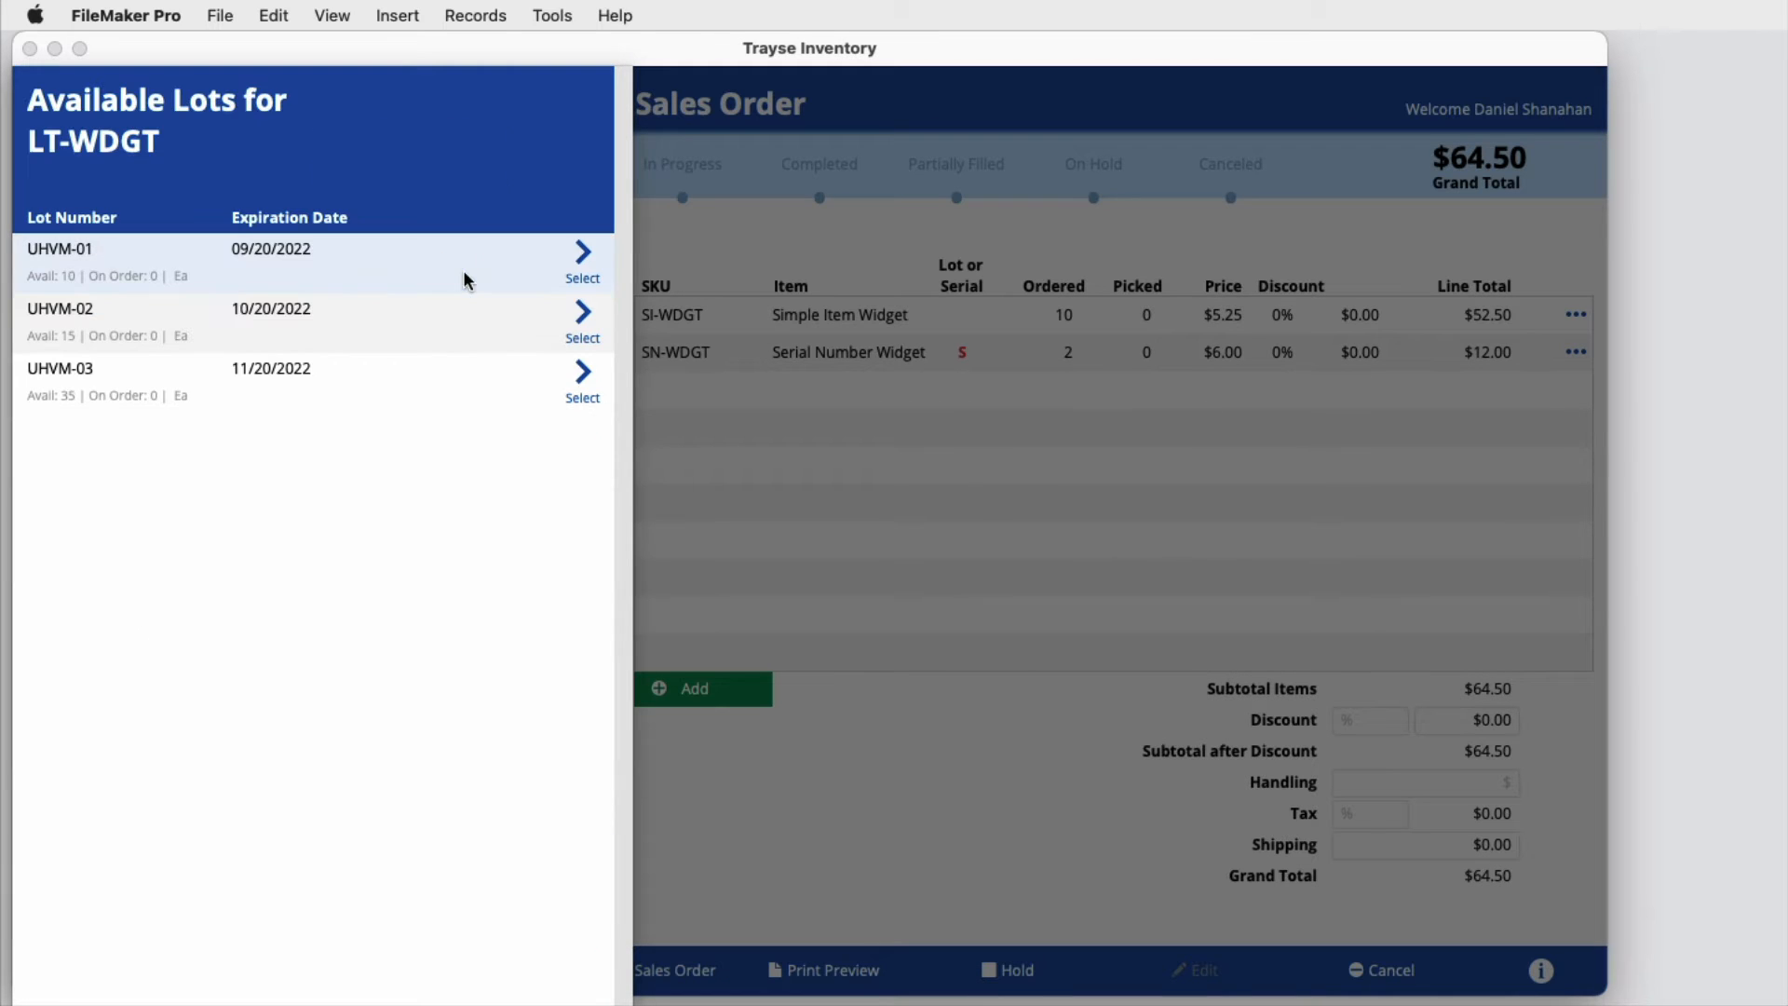
{"action": "left_click", "coordinate": [573, 256]}
{"action": "type", "text": "5"}
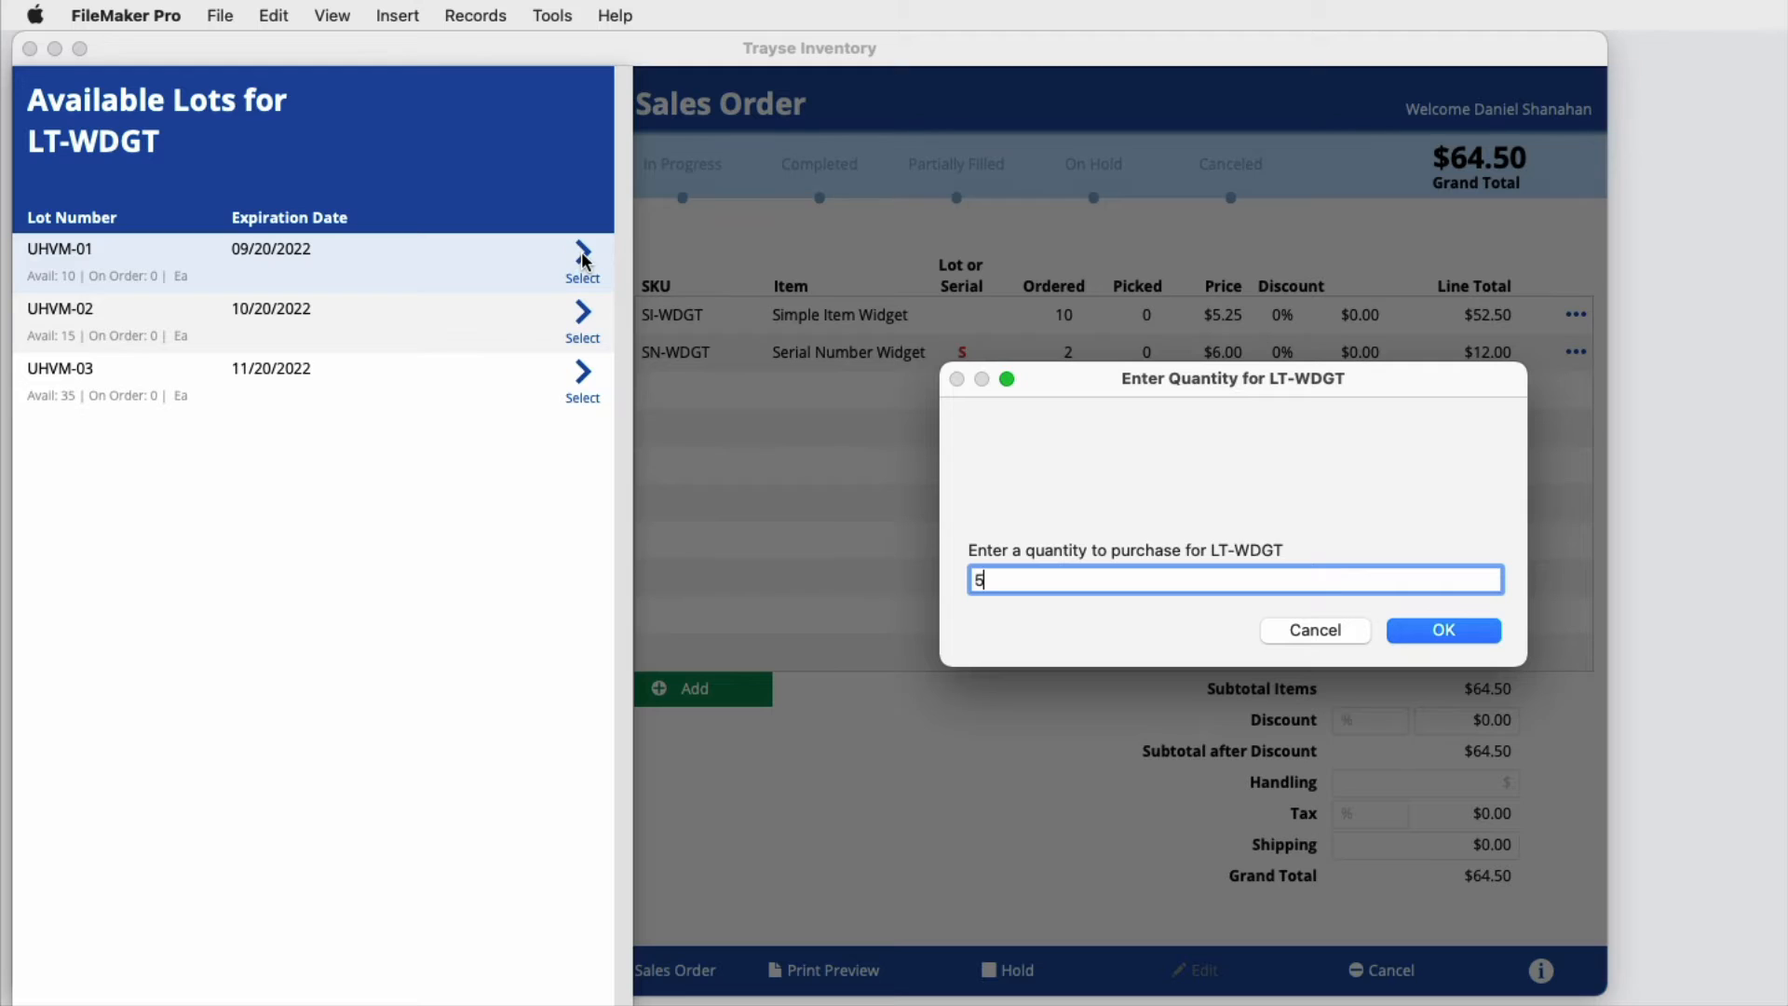
{"action": "key", "text": "Return"}
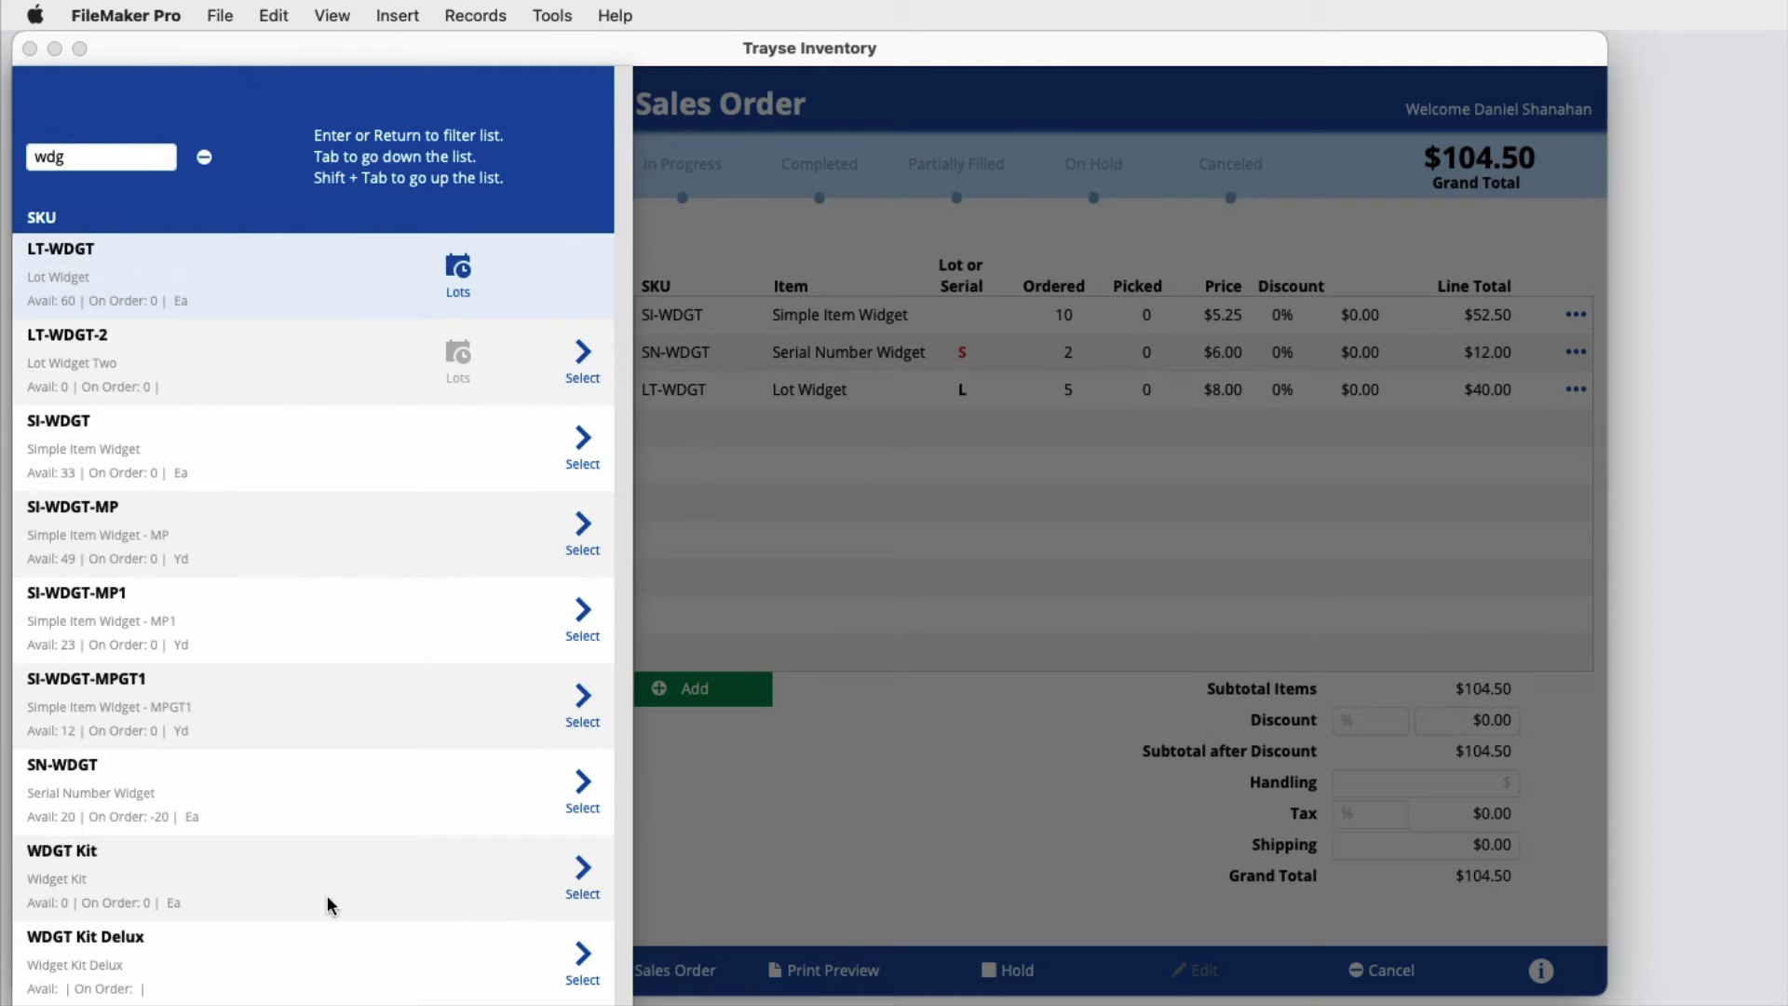
Step: Add a line item for LT-WDGT-2 with quantity 3, without choosing a lot
{"action": "left_click", "coordinate": [583, 375]}
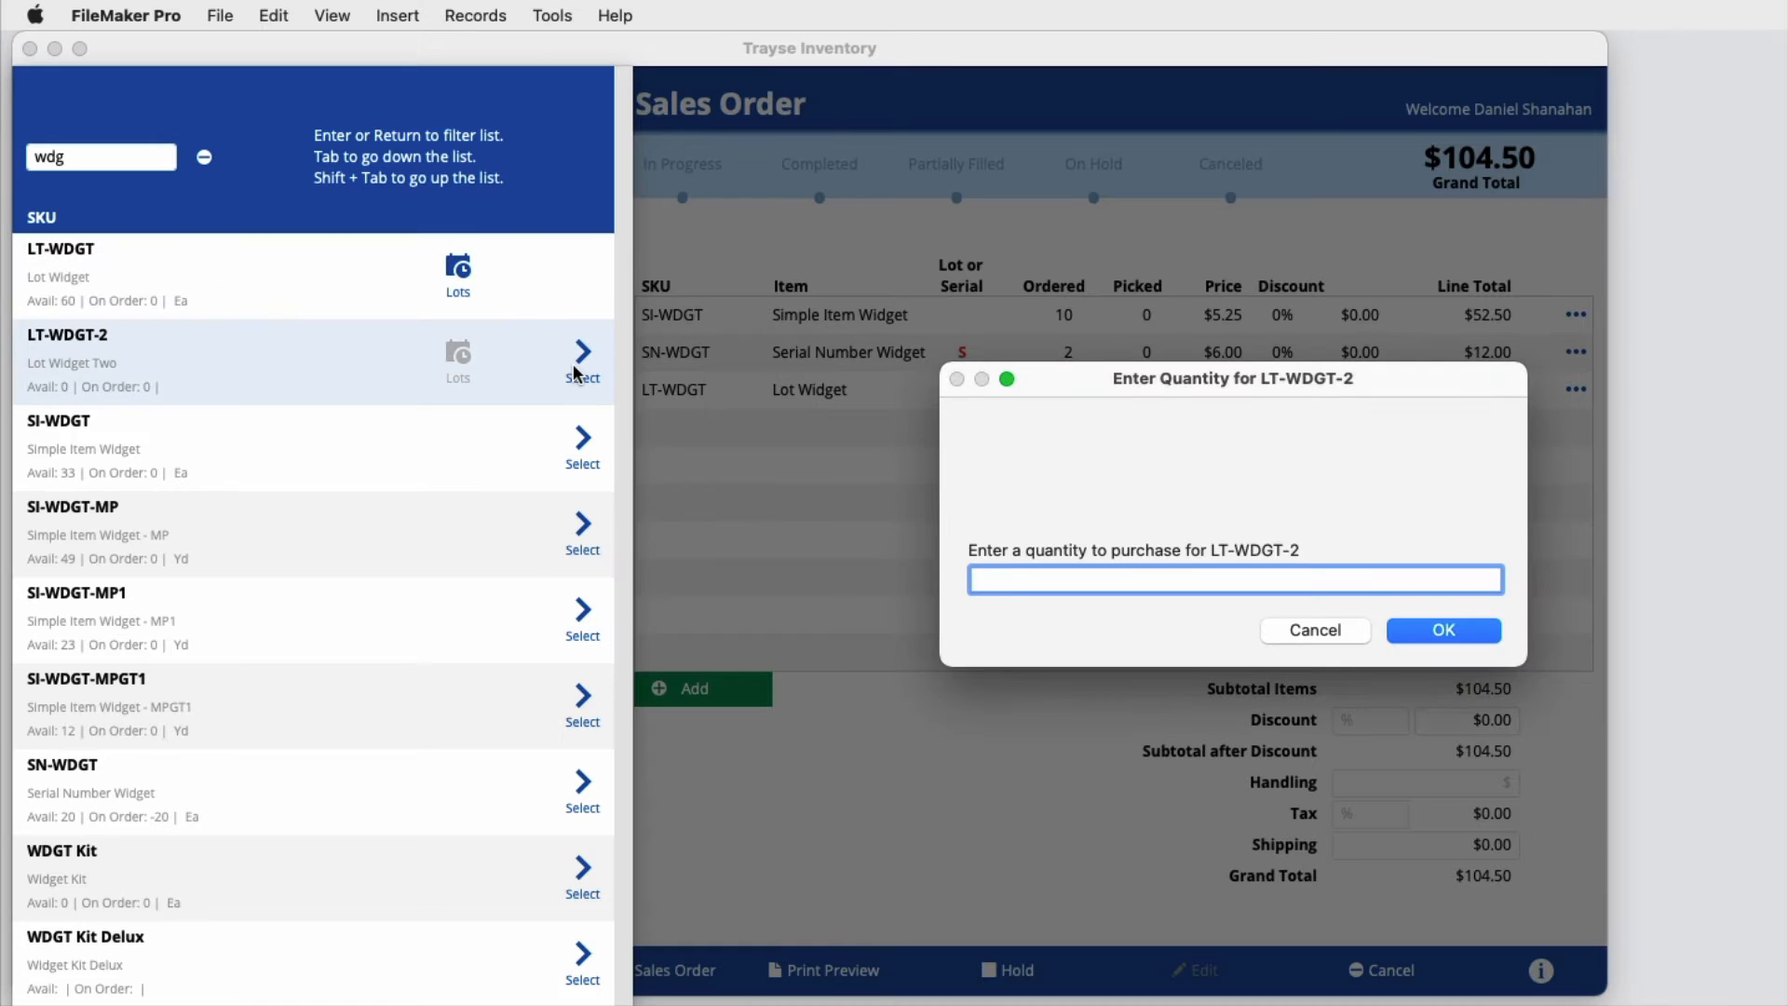
{"action": "type", "text": "3"}
{"action": "left_click", "coordinate": [1444, 632]}
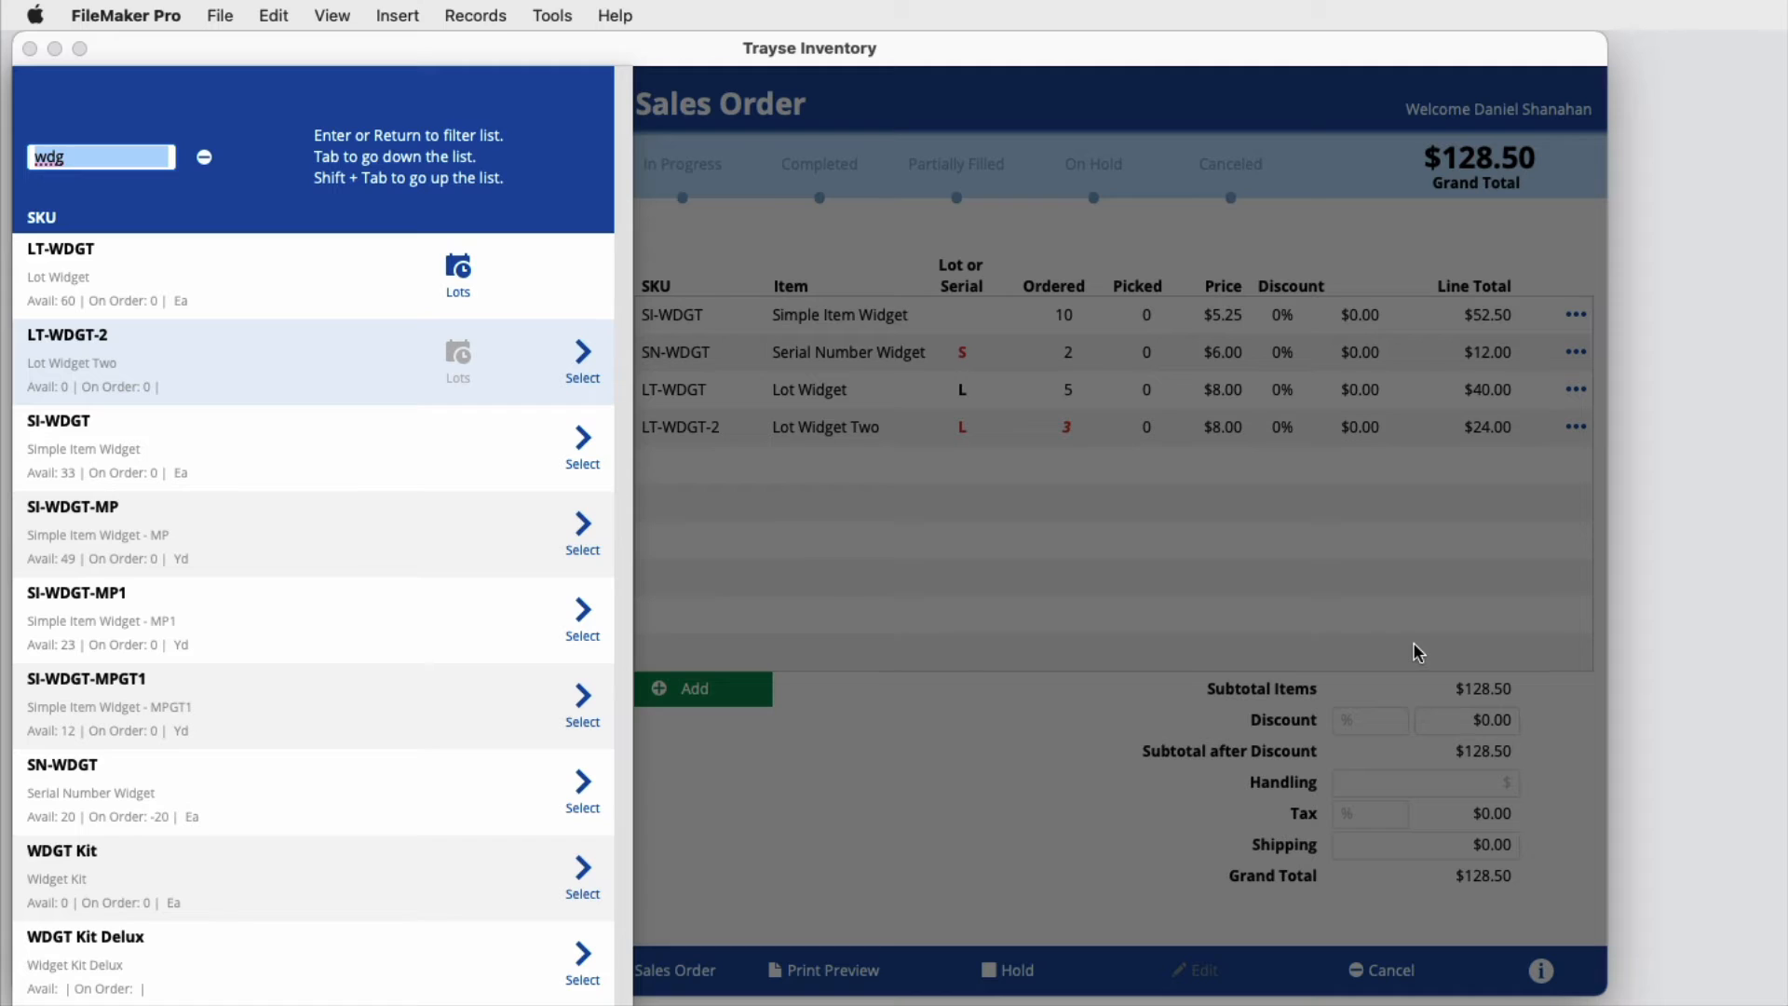
Step: Close the SKU selection list and enter item serials 1001 and 1002 on the SN-WDGT line item
{"action": "key", "text": "Escape"}
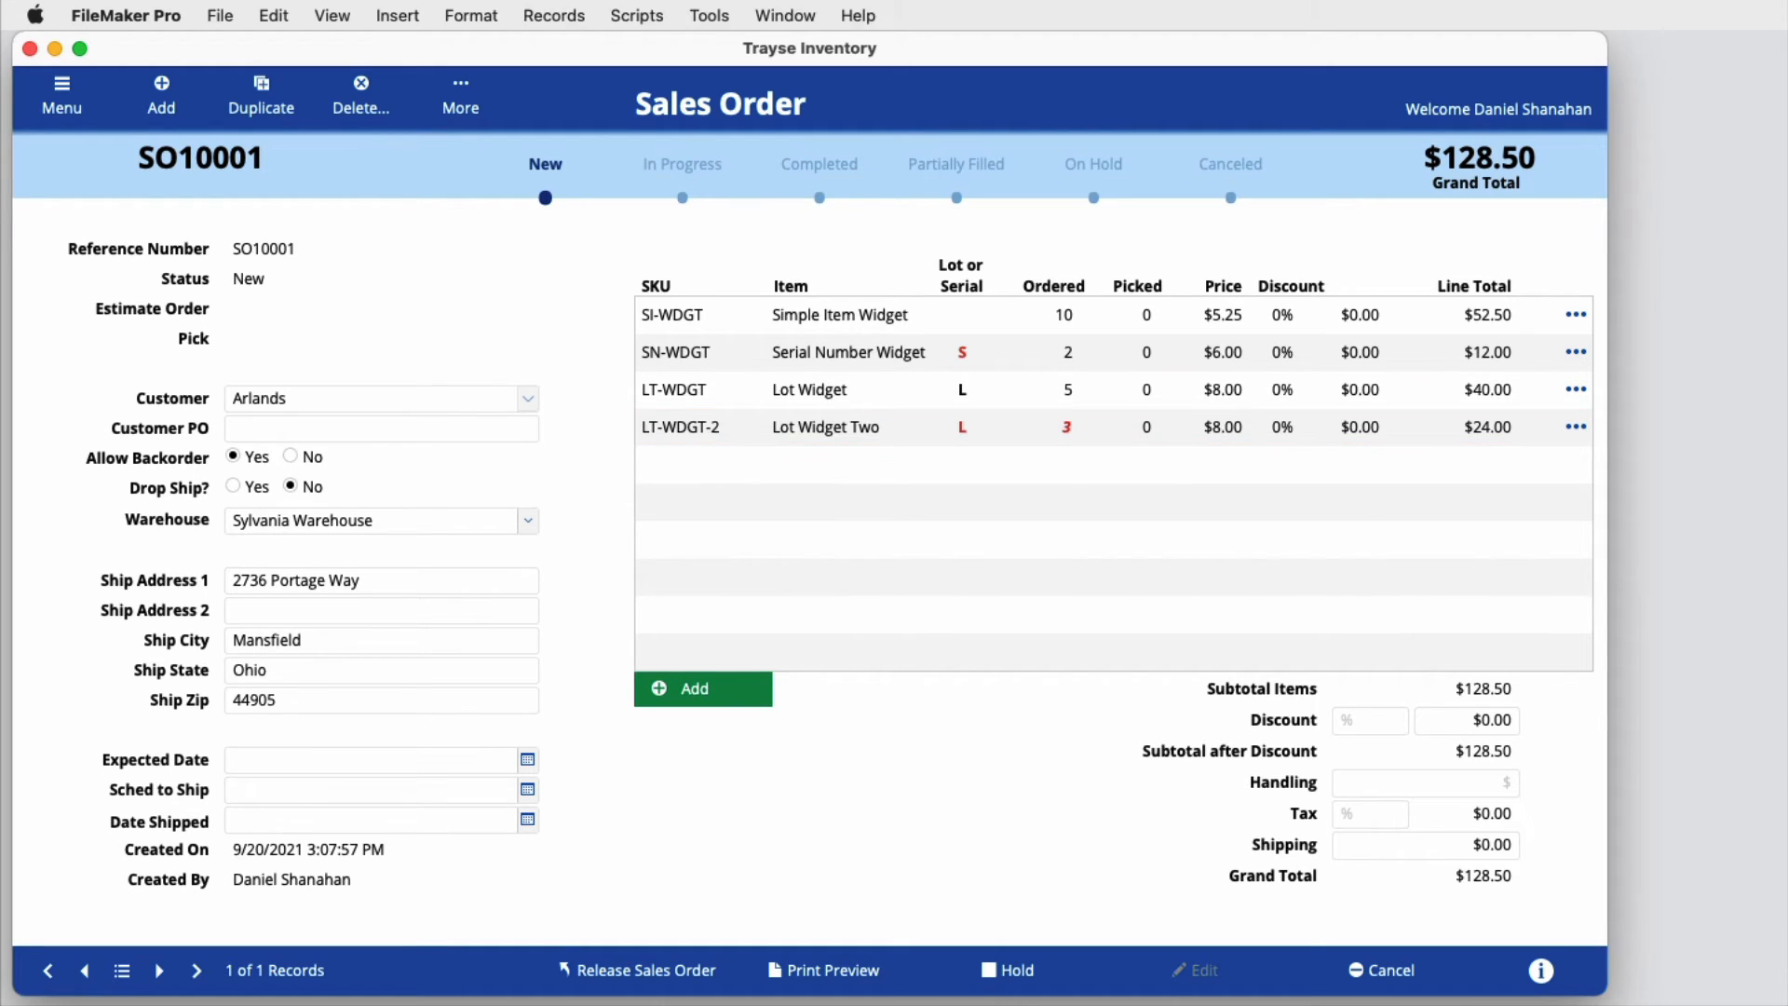
{"action": "left_click", "coordinate": [1576, 350]}
{"action": "left_click", "coordinate": [1467, 362]}
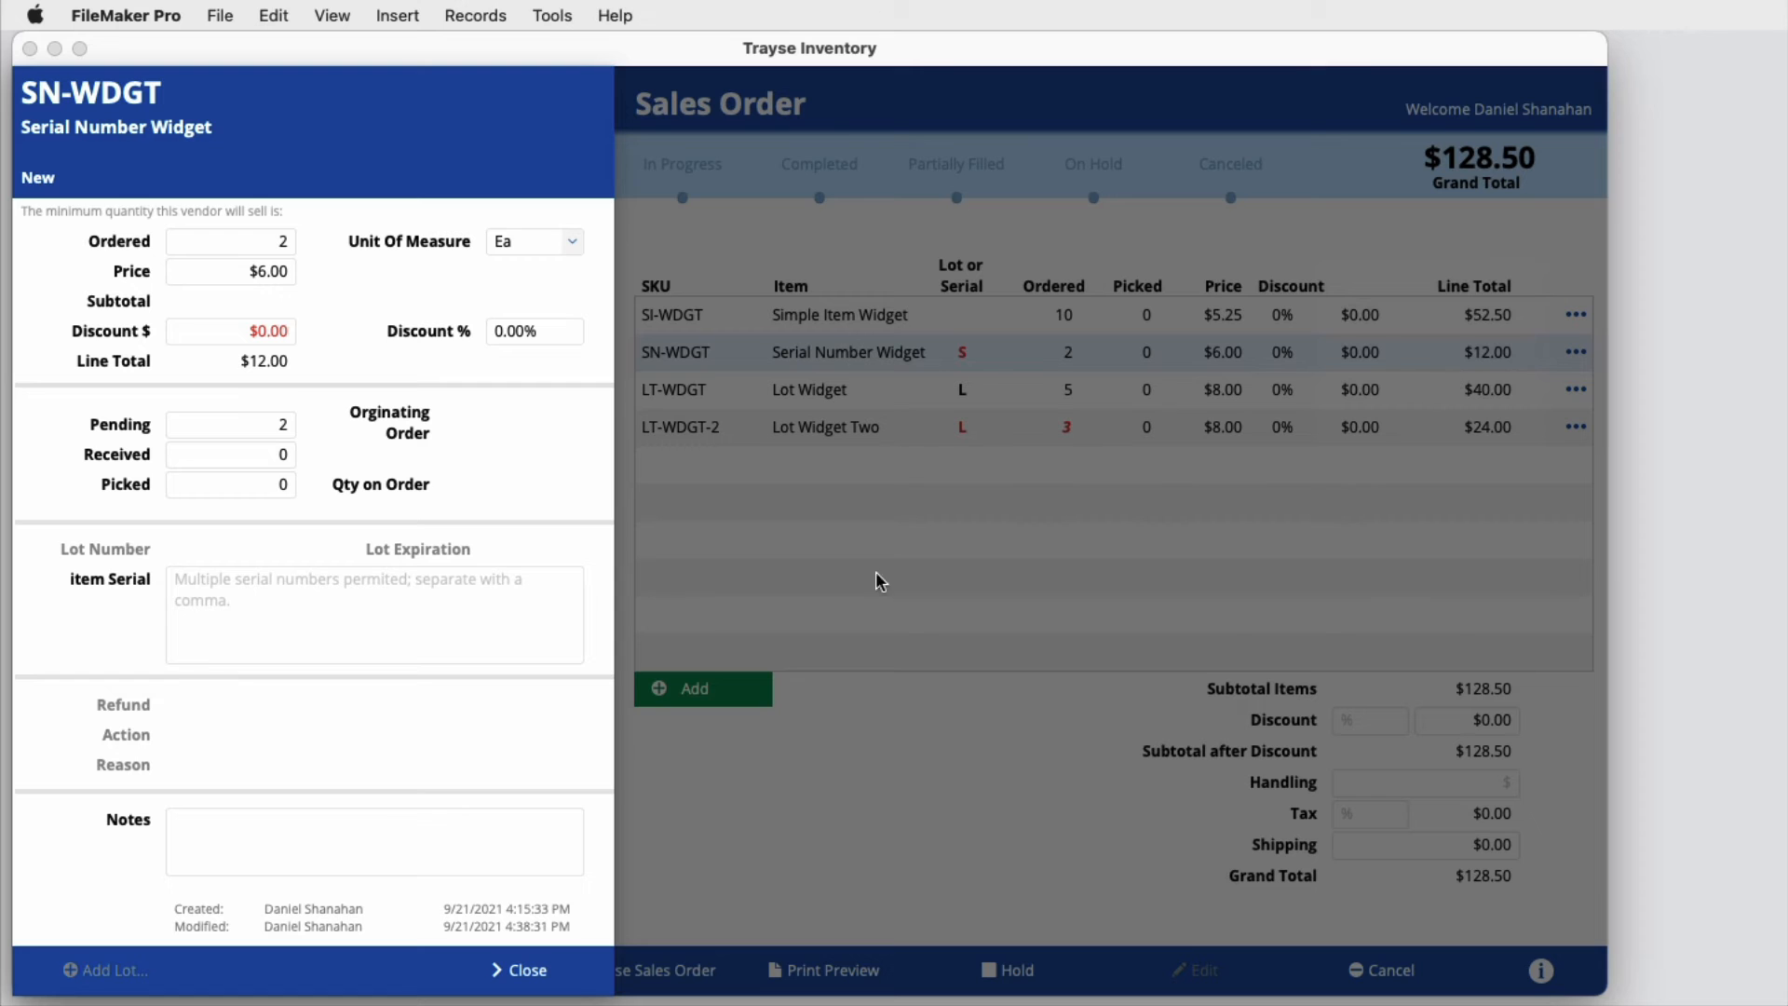
{"action": "left_click", "coordinate": [358, 617]}
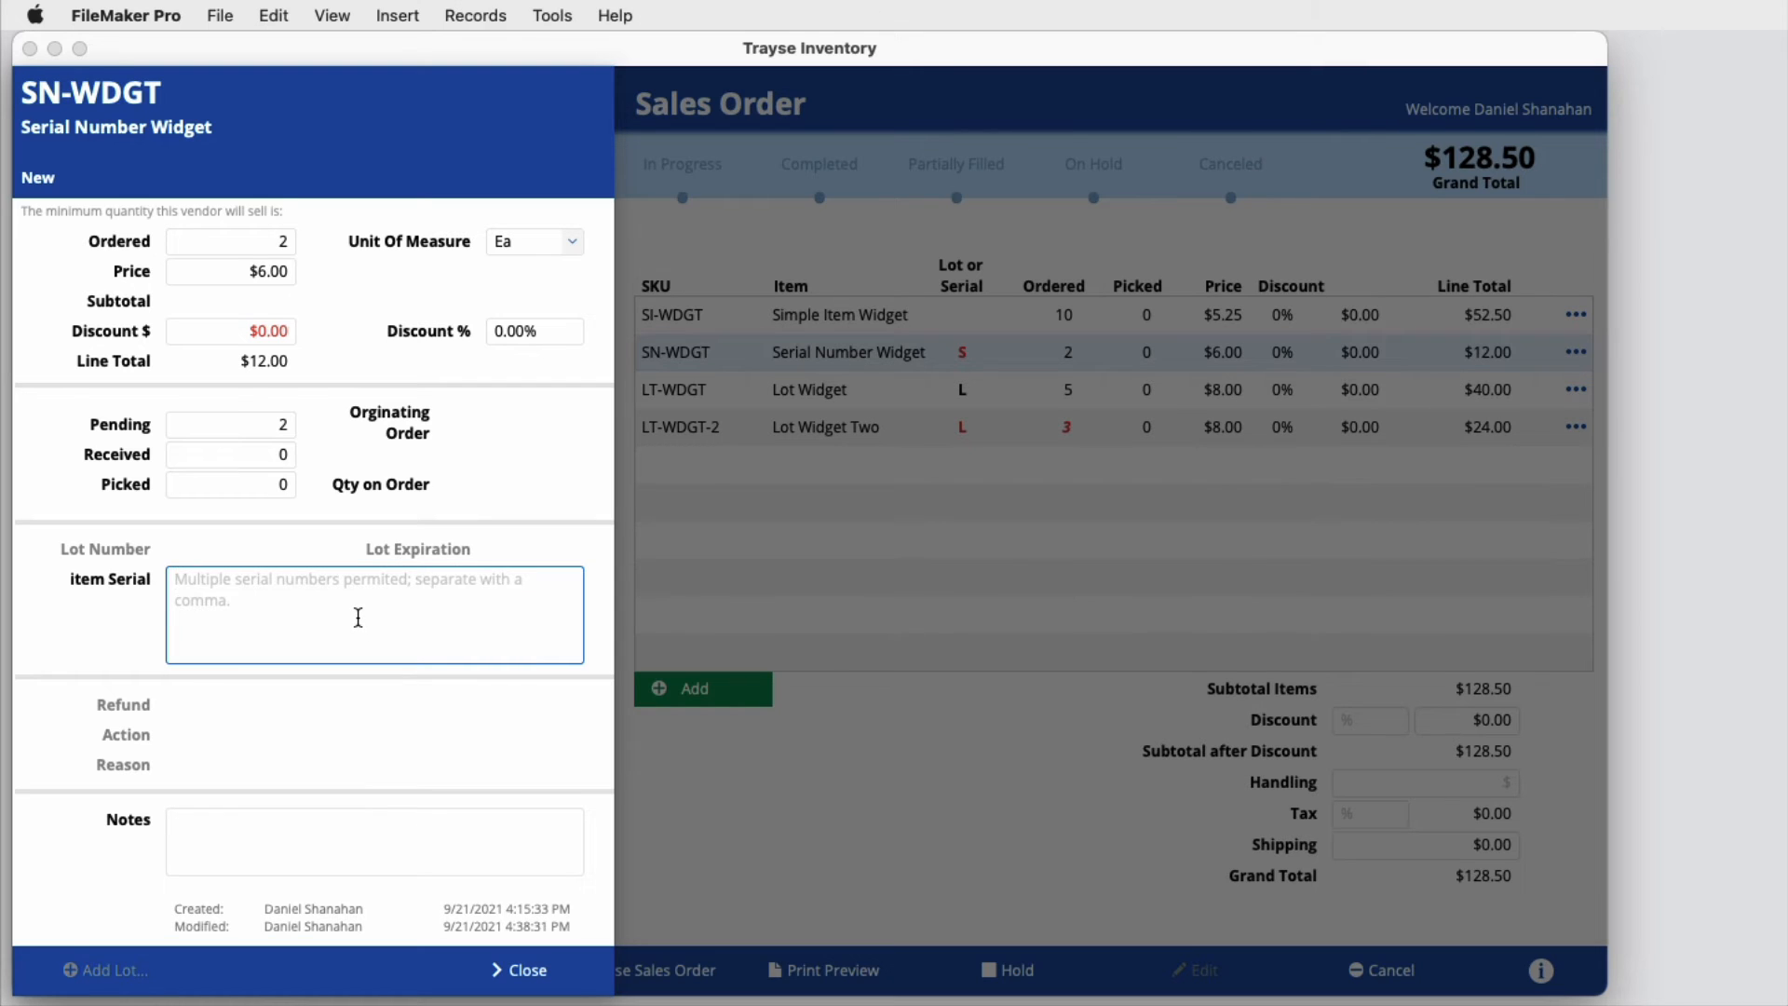
{"action": "type", "text": "1001, "}
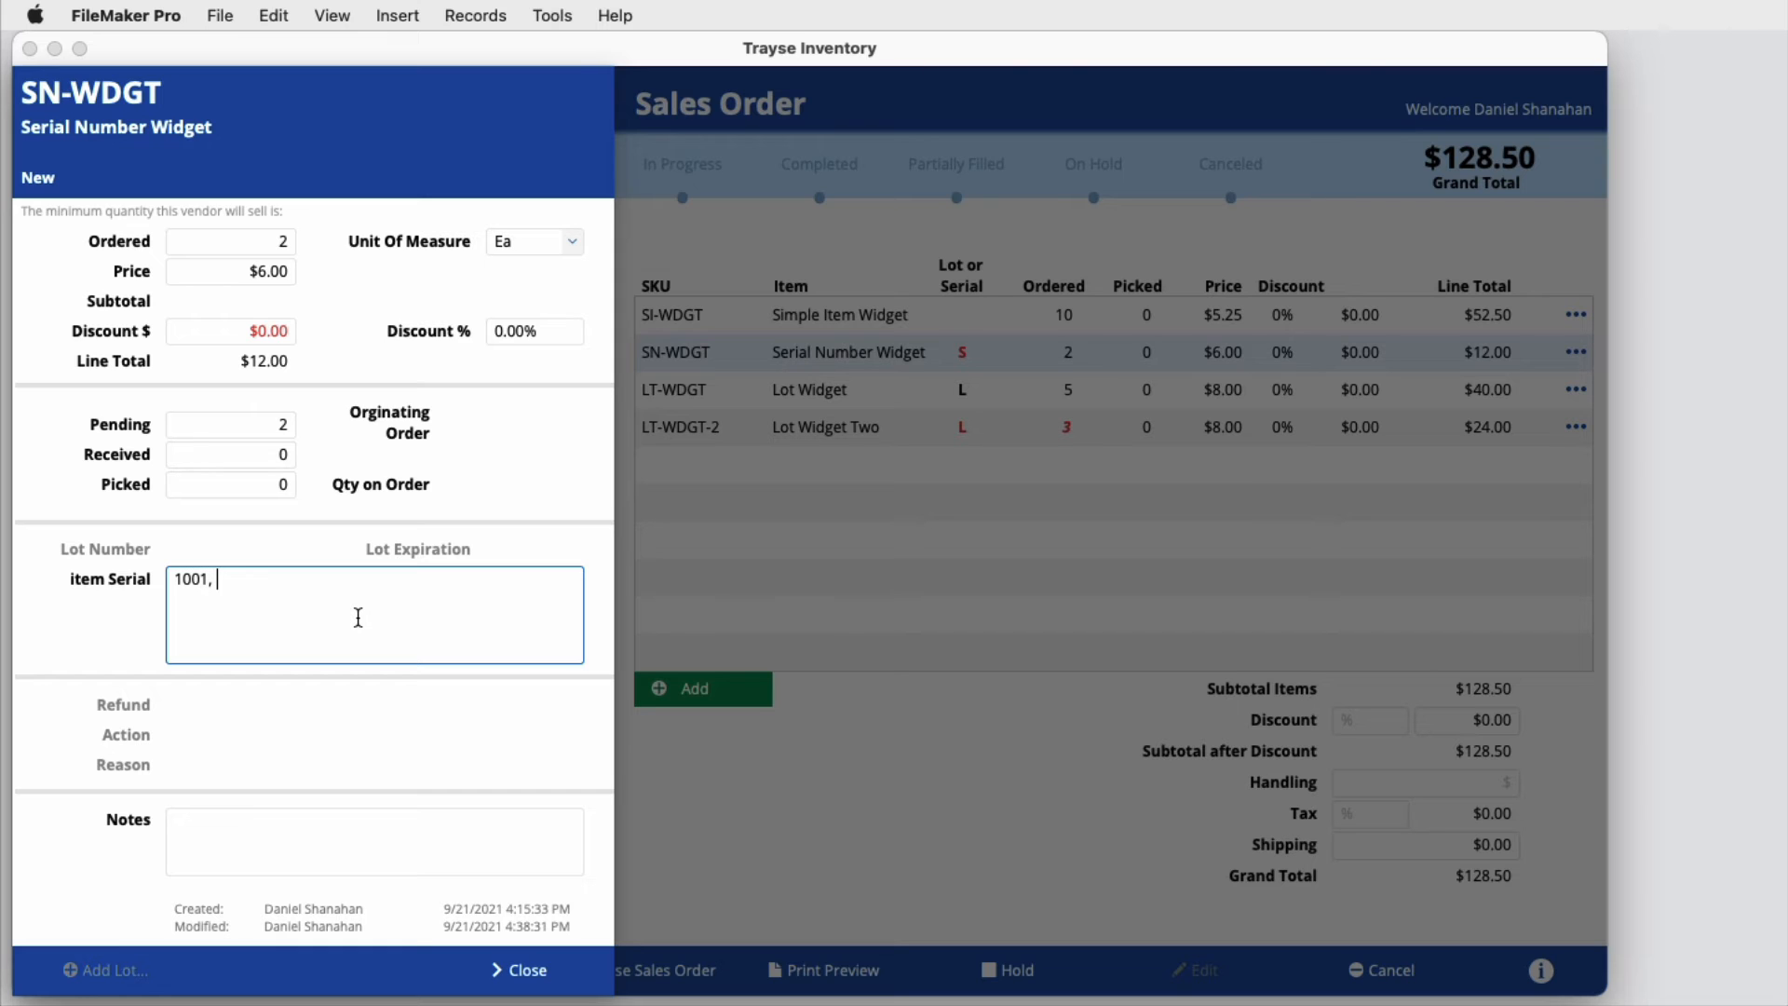
{"action": "type", "text": "1002"}
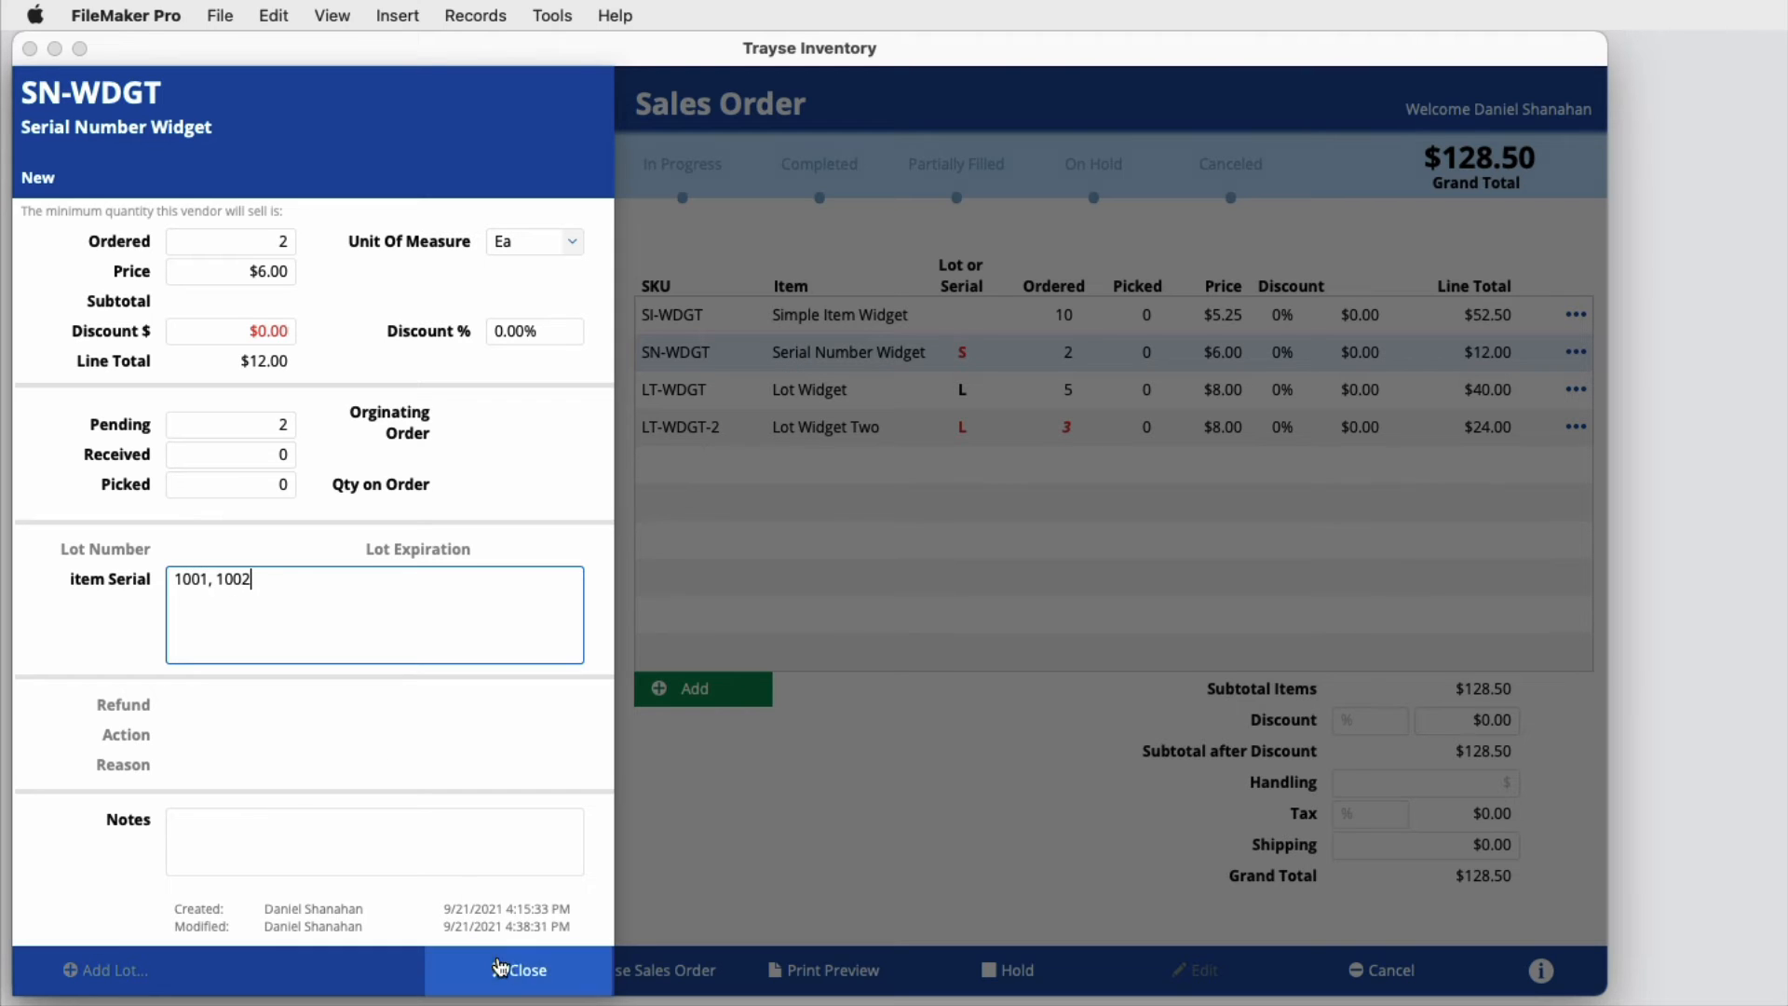
{"action": "left_click", "coordinate": [499, 969]}
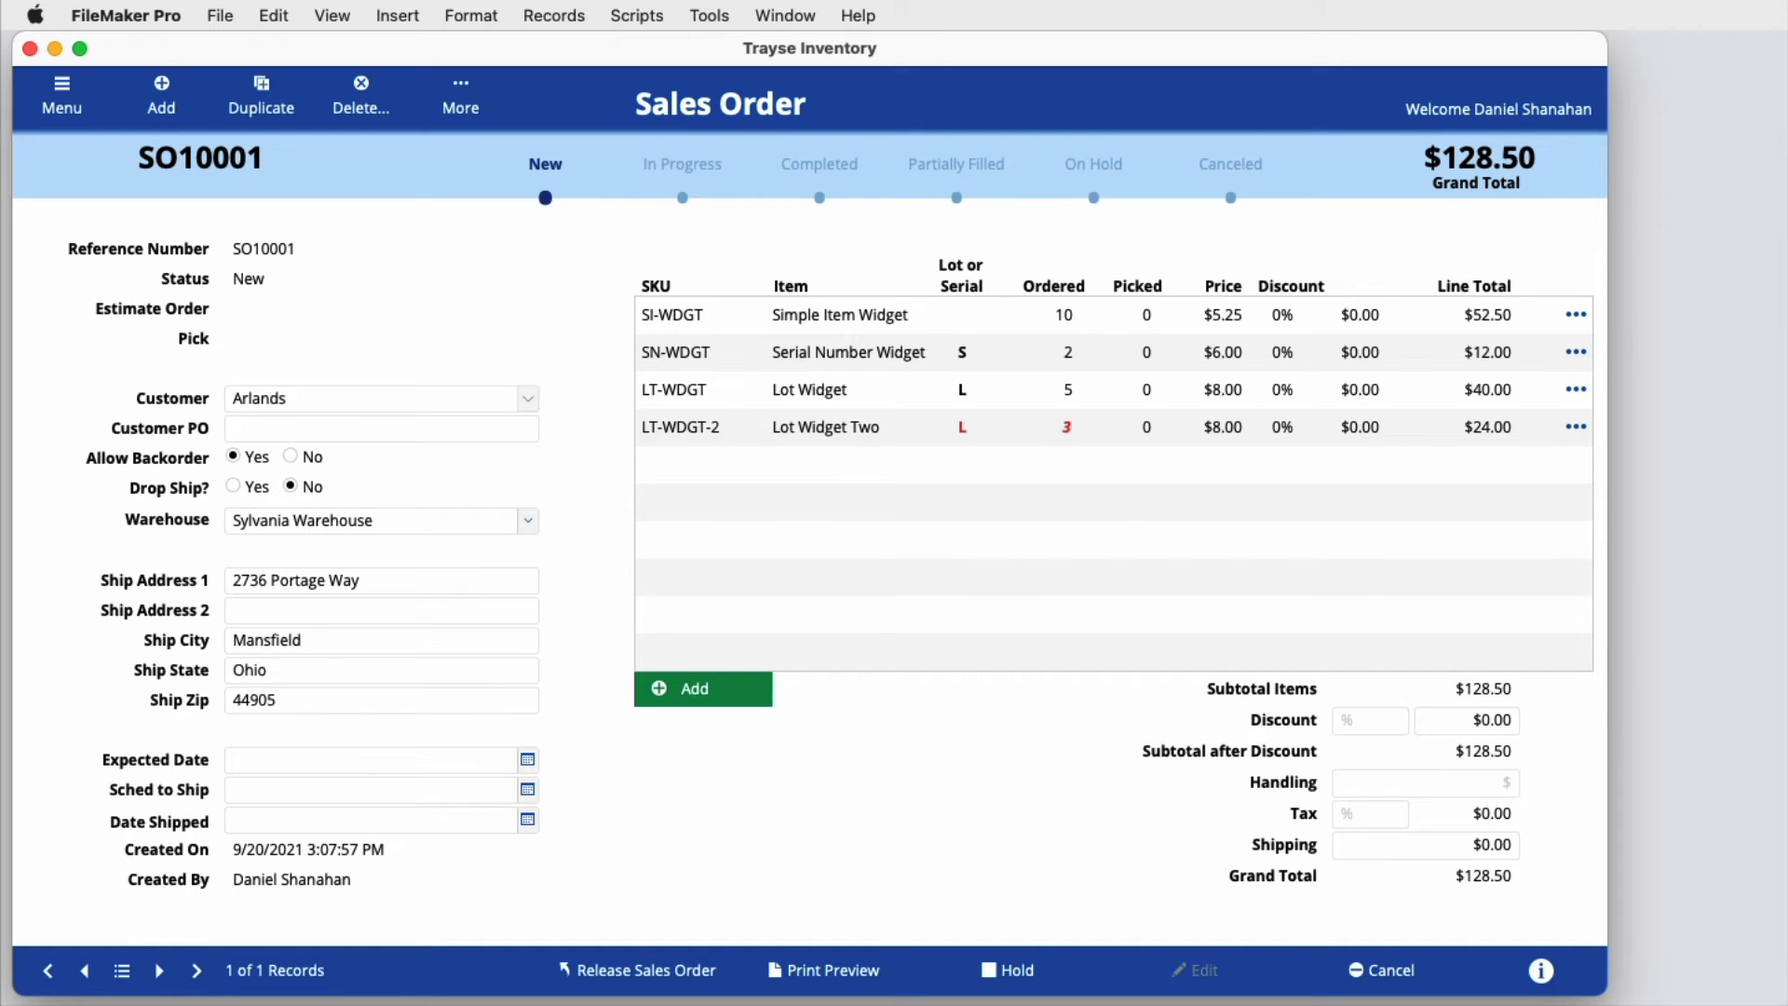
Step: Delete the LT-WDGT-2 line item from the sales order
{"action": "left_click", "coordinate": [1572, 428]}
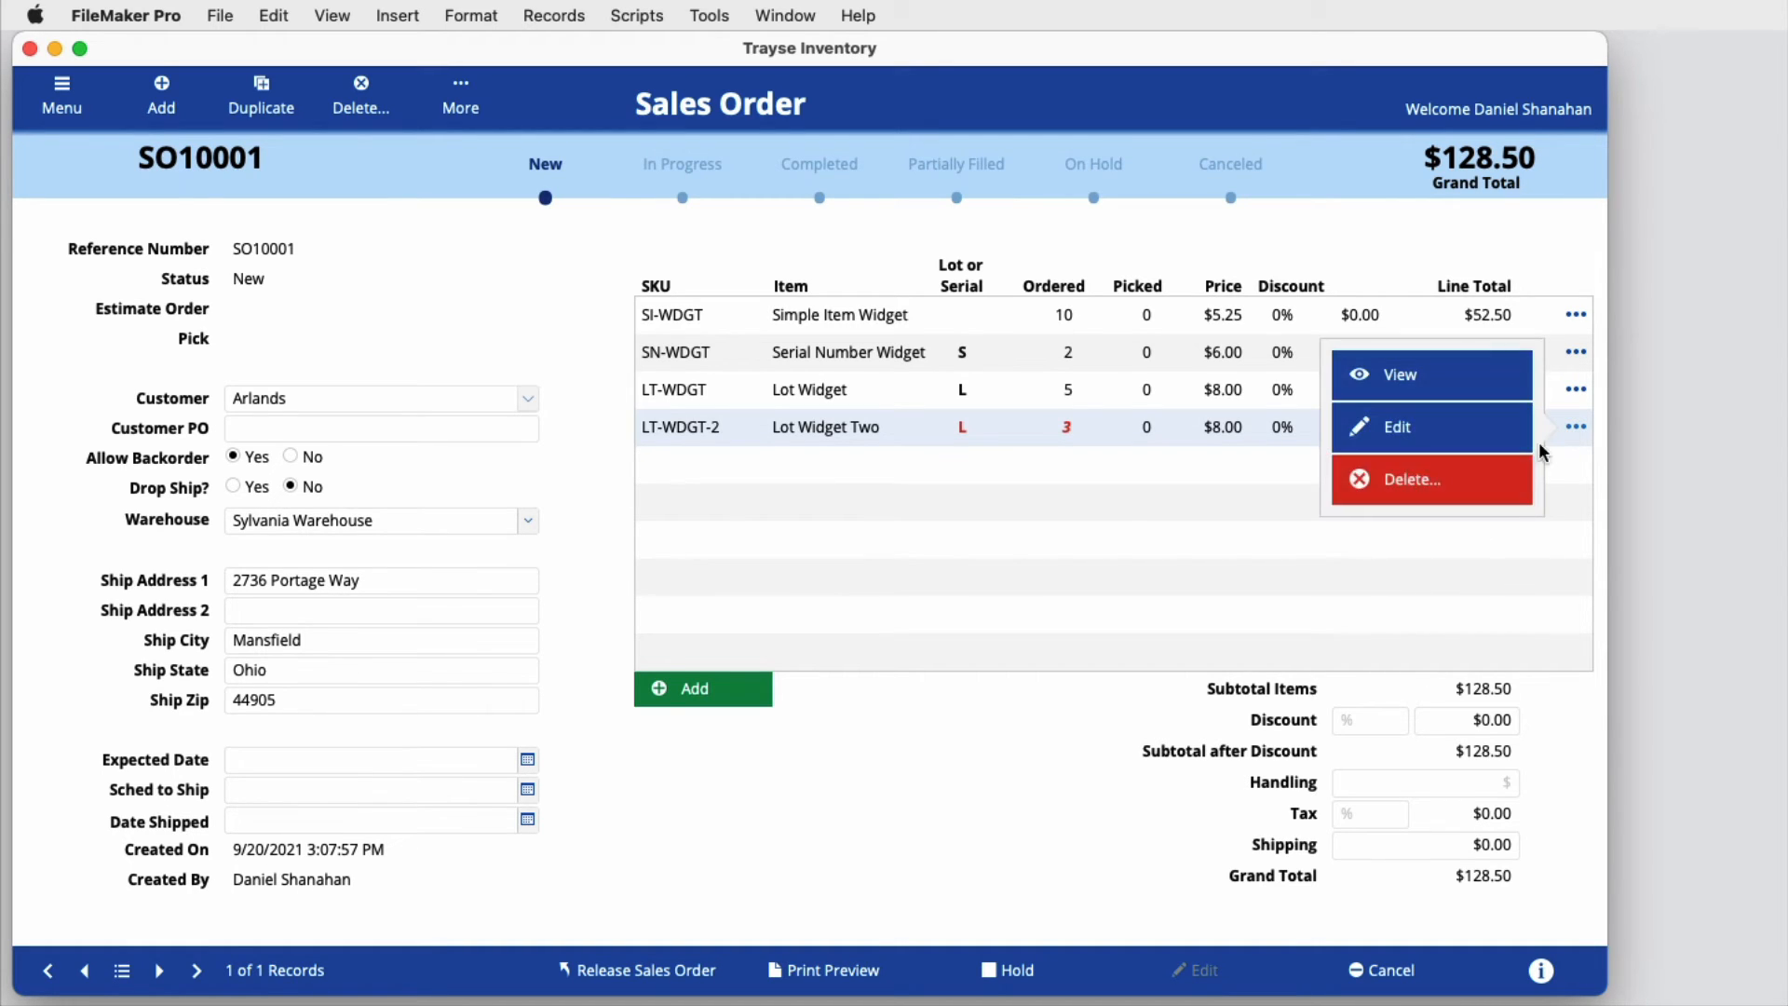
{"action": "left_click", "coordinate": [1484, 475]}
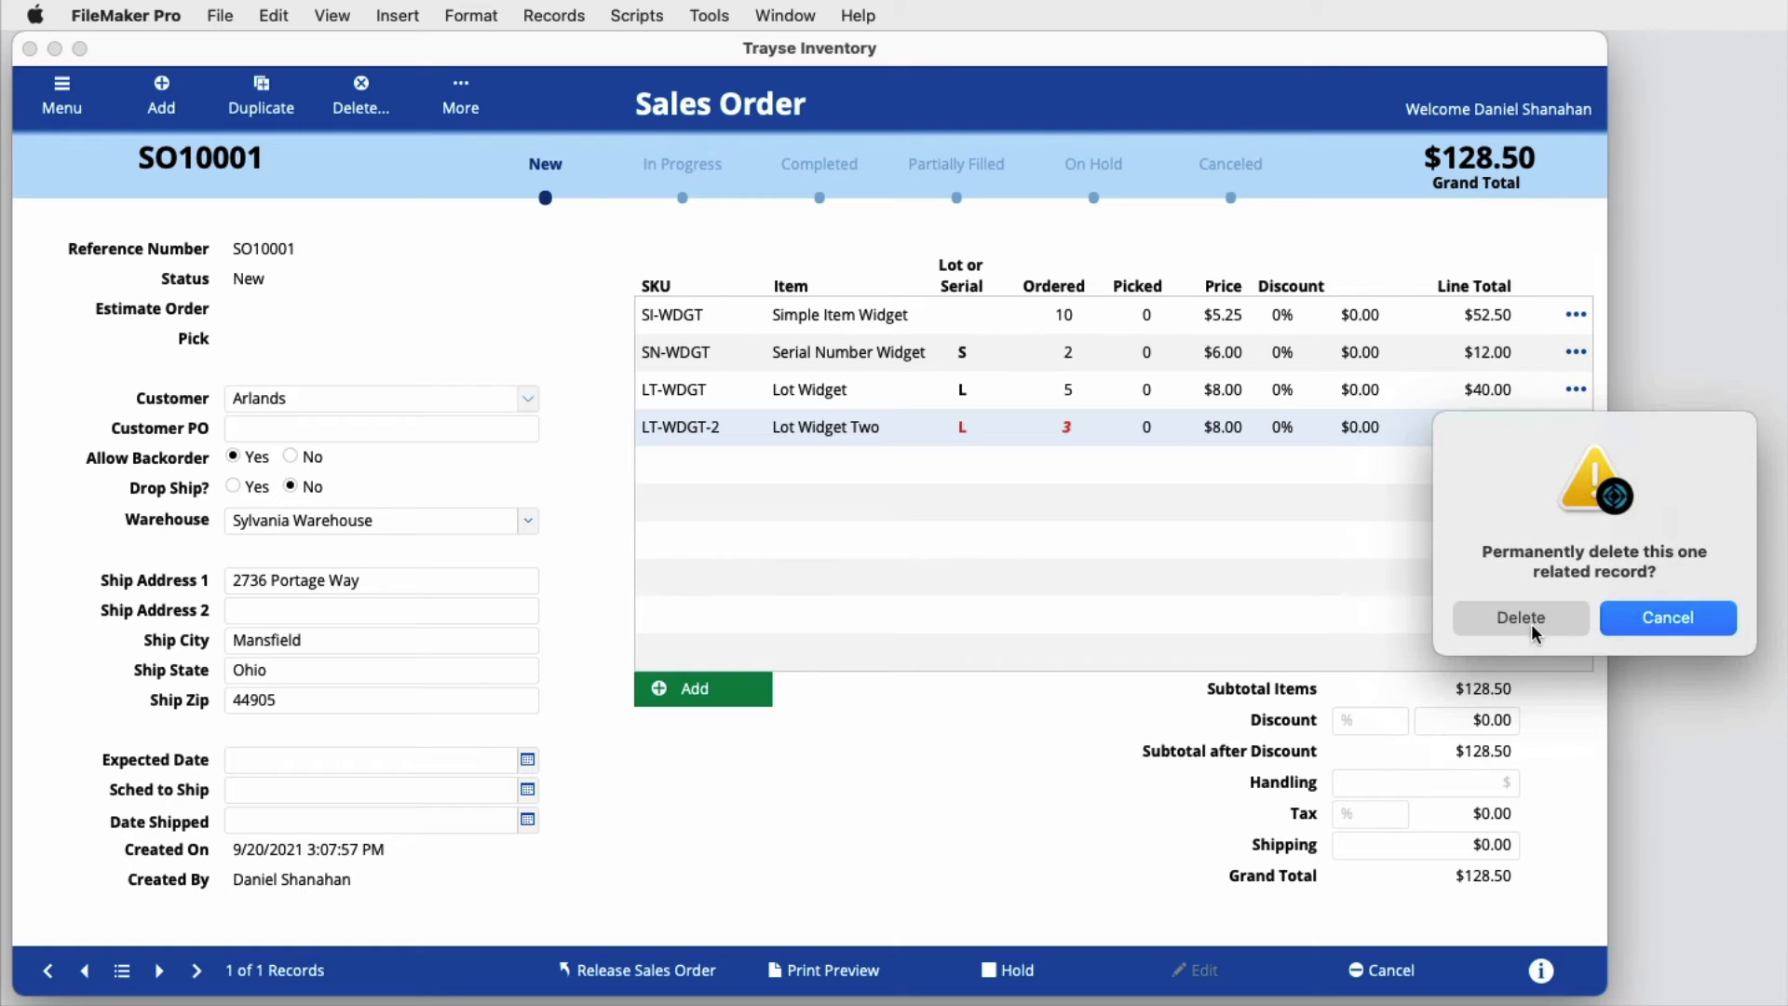
{"action": "left_click", "coordinate": [1527, 619]}
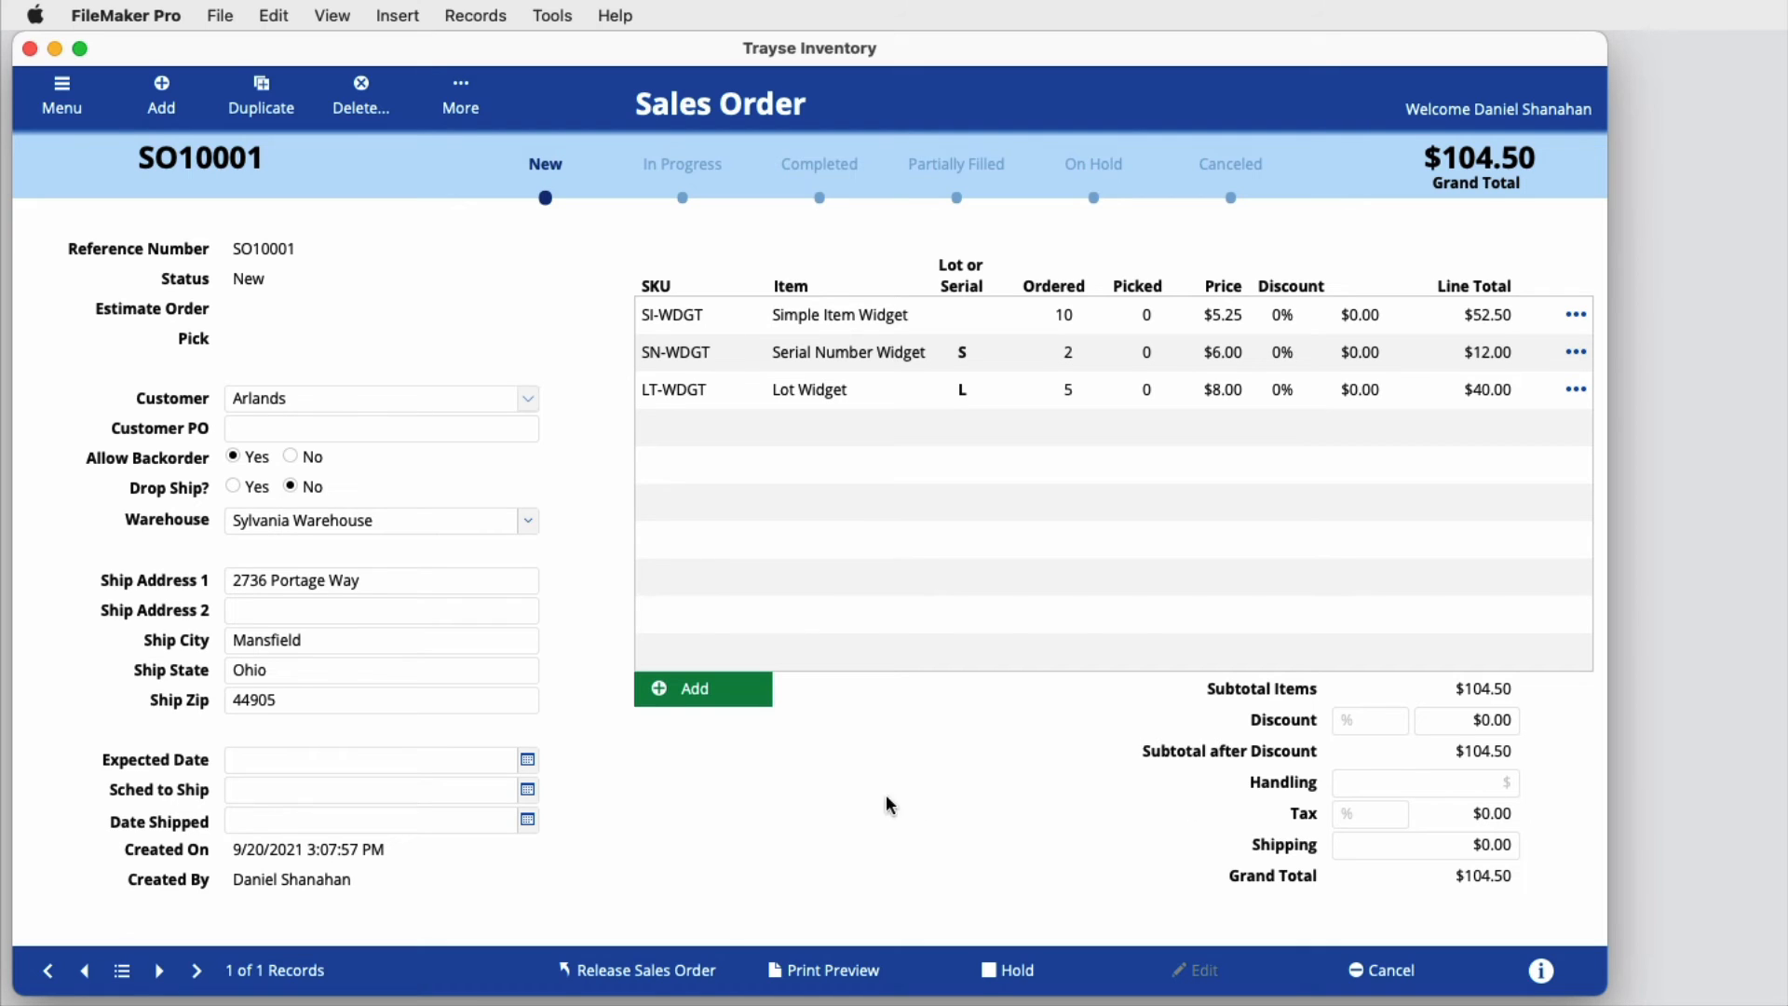
Step: Release the sales order, open its linked pick record and return to the order
{"action": "left_click", "coordinate": [670, 971]}
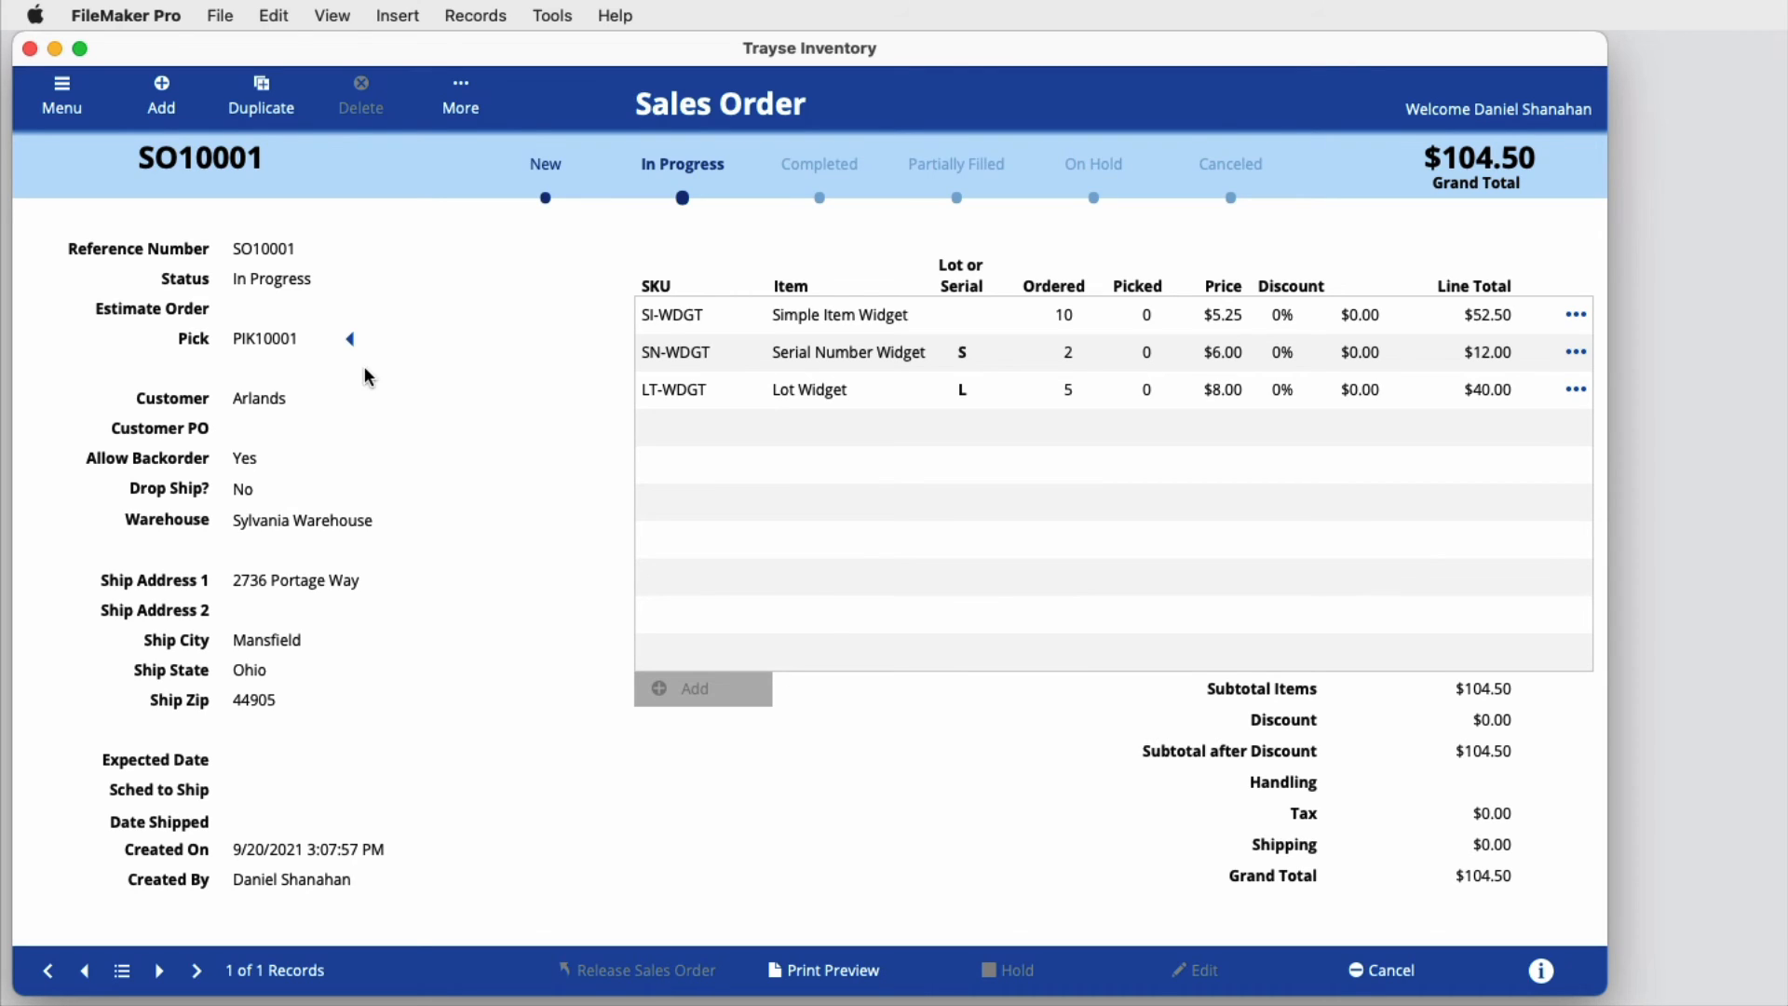
{"action": "left_click", "coordinate": [351, 343]}
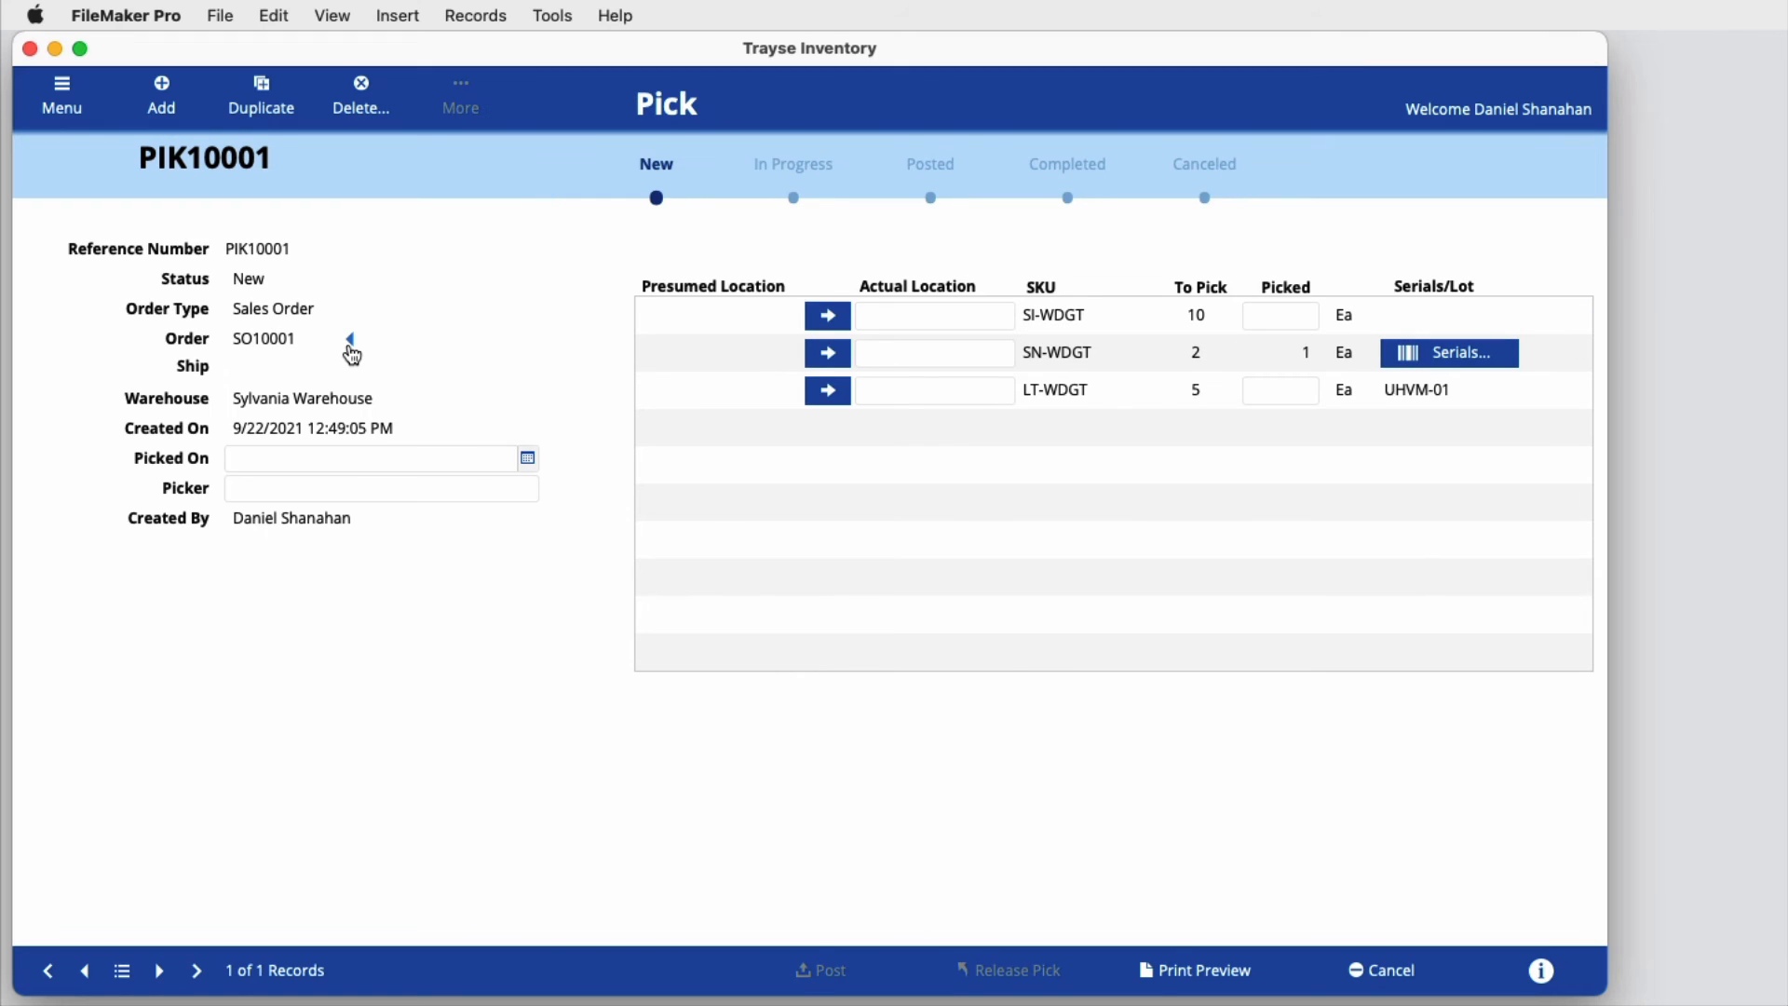
{"action": "left_click", "coordinate": [351, 344]}
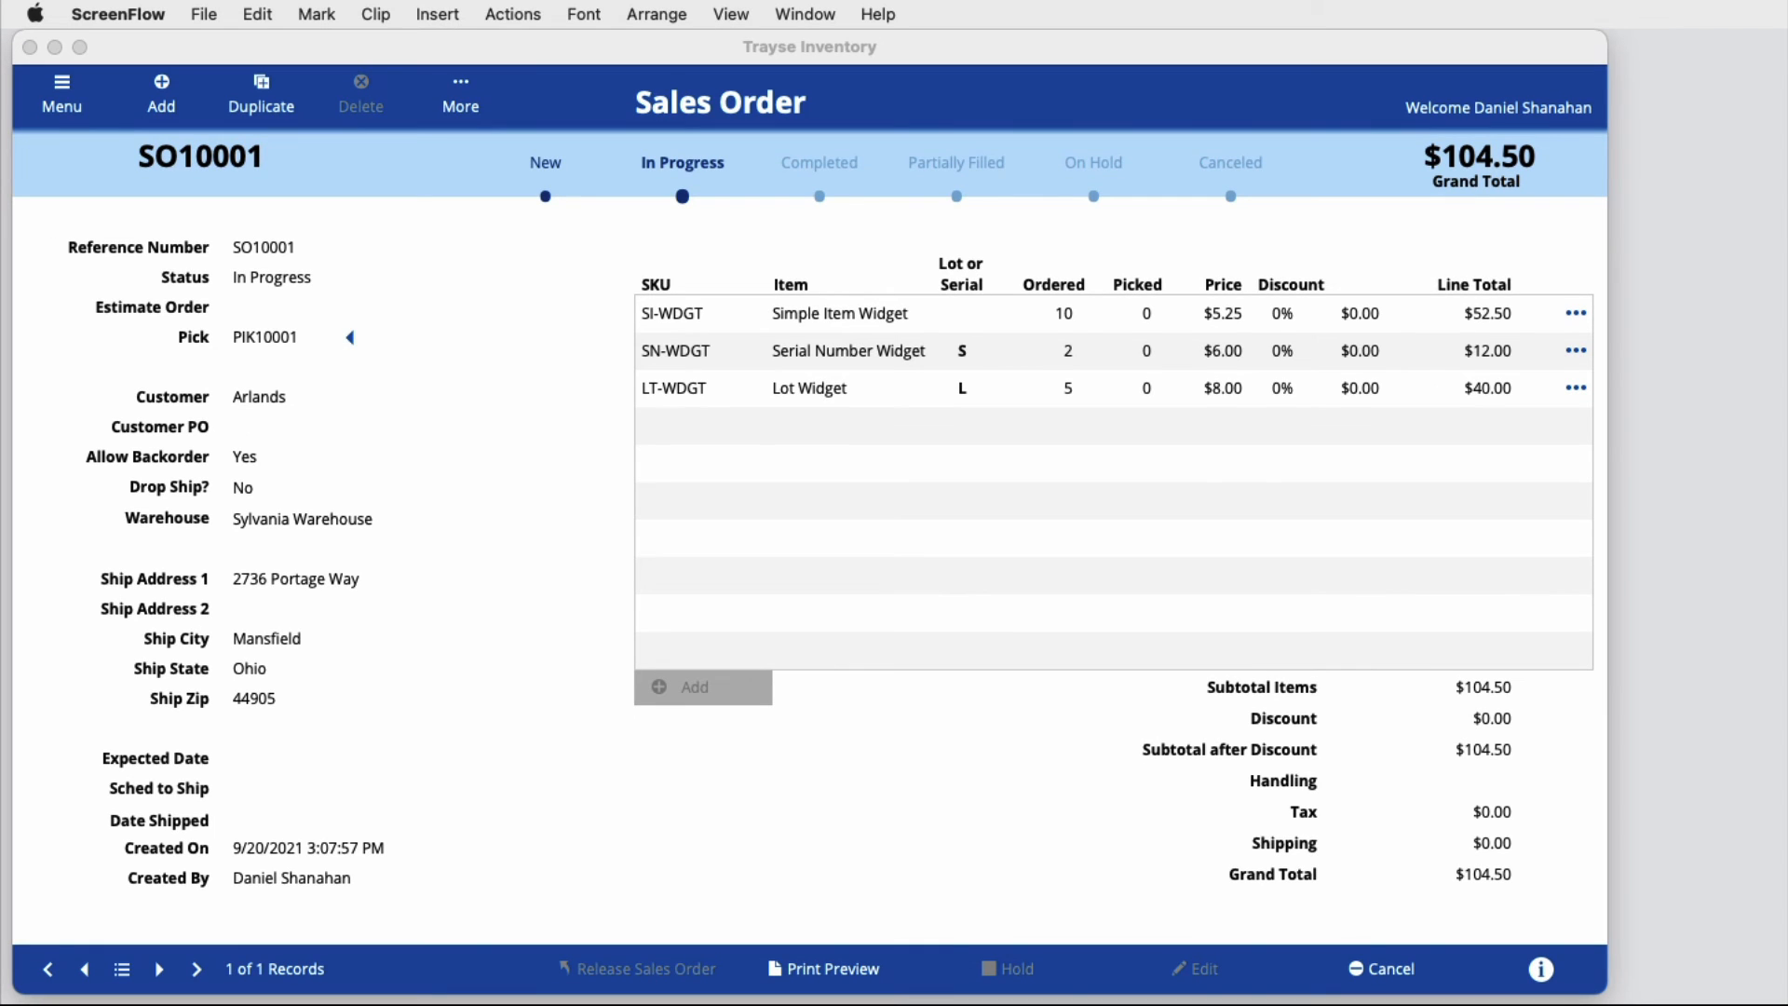
Step: View the details of the SI-WDGT line item on the released order and close them
{"action": "left_click", "coordinate": [264, 516]}
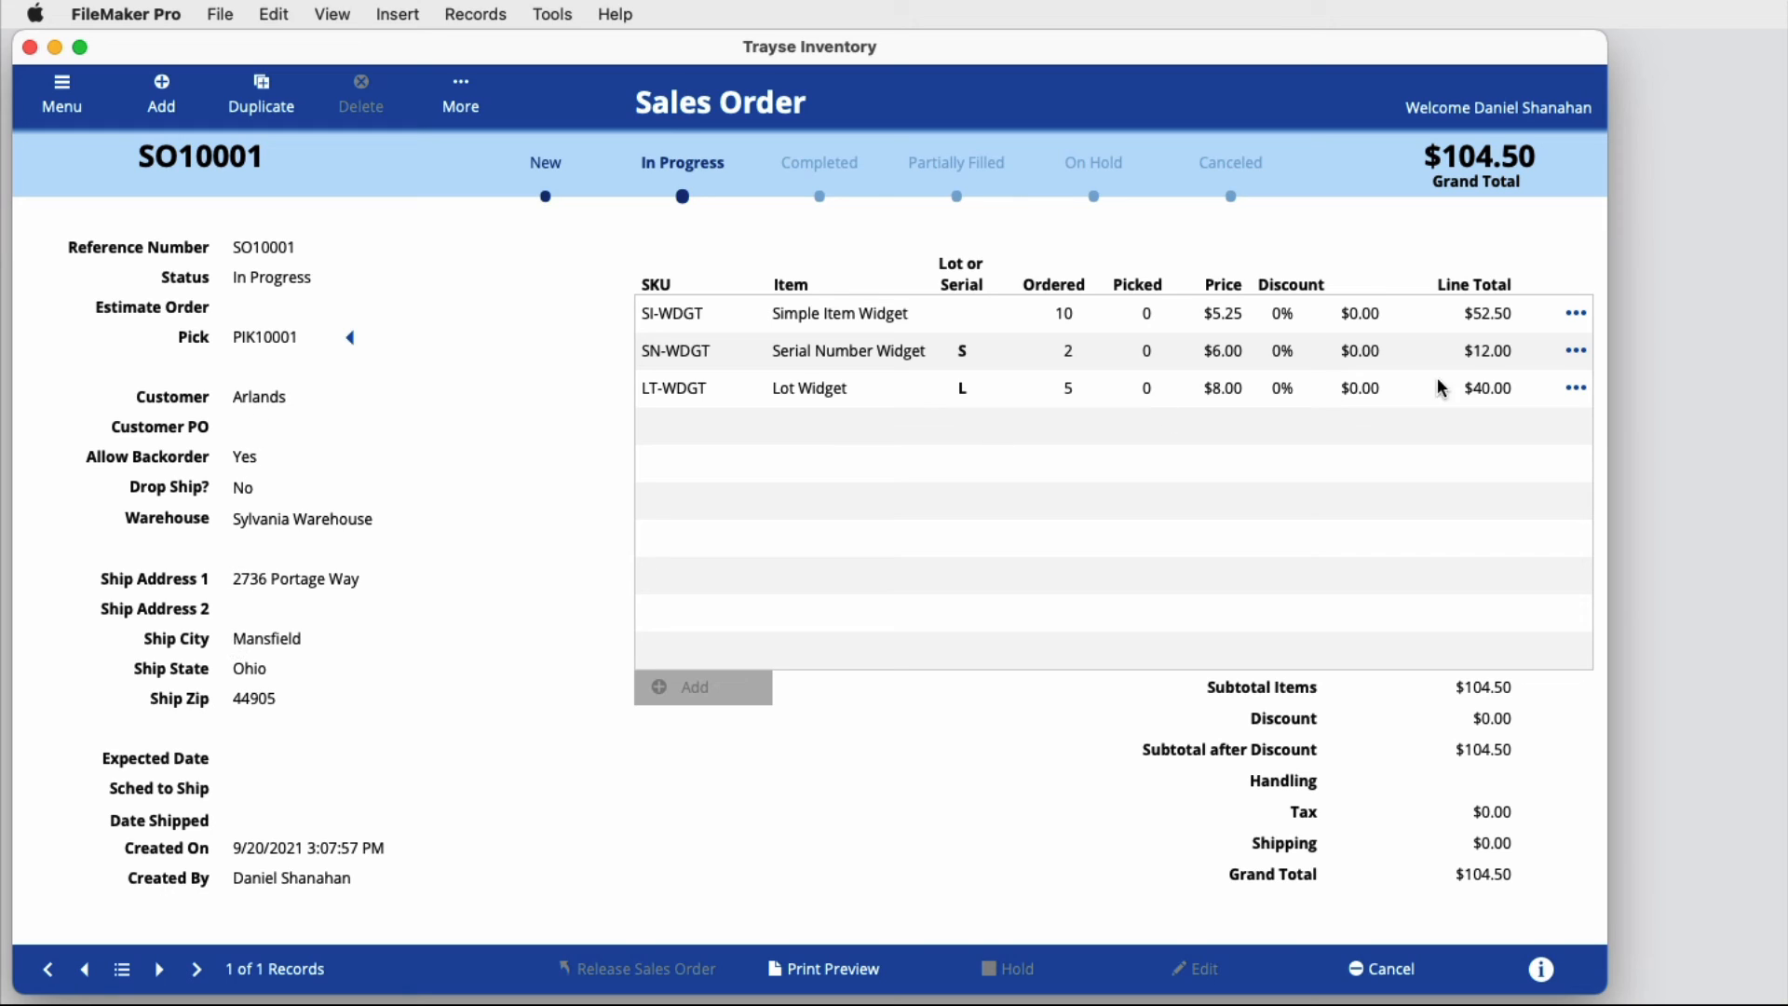
{"action": "left_click", "coordinate": [1567, 316]}
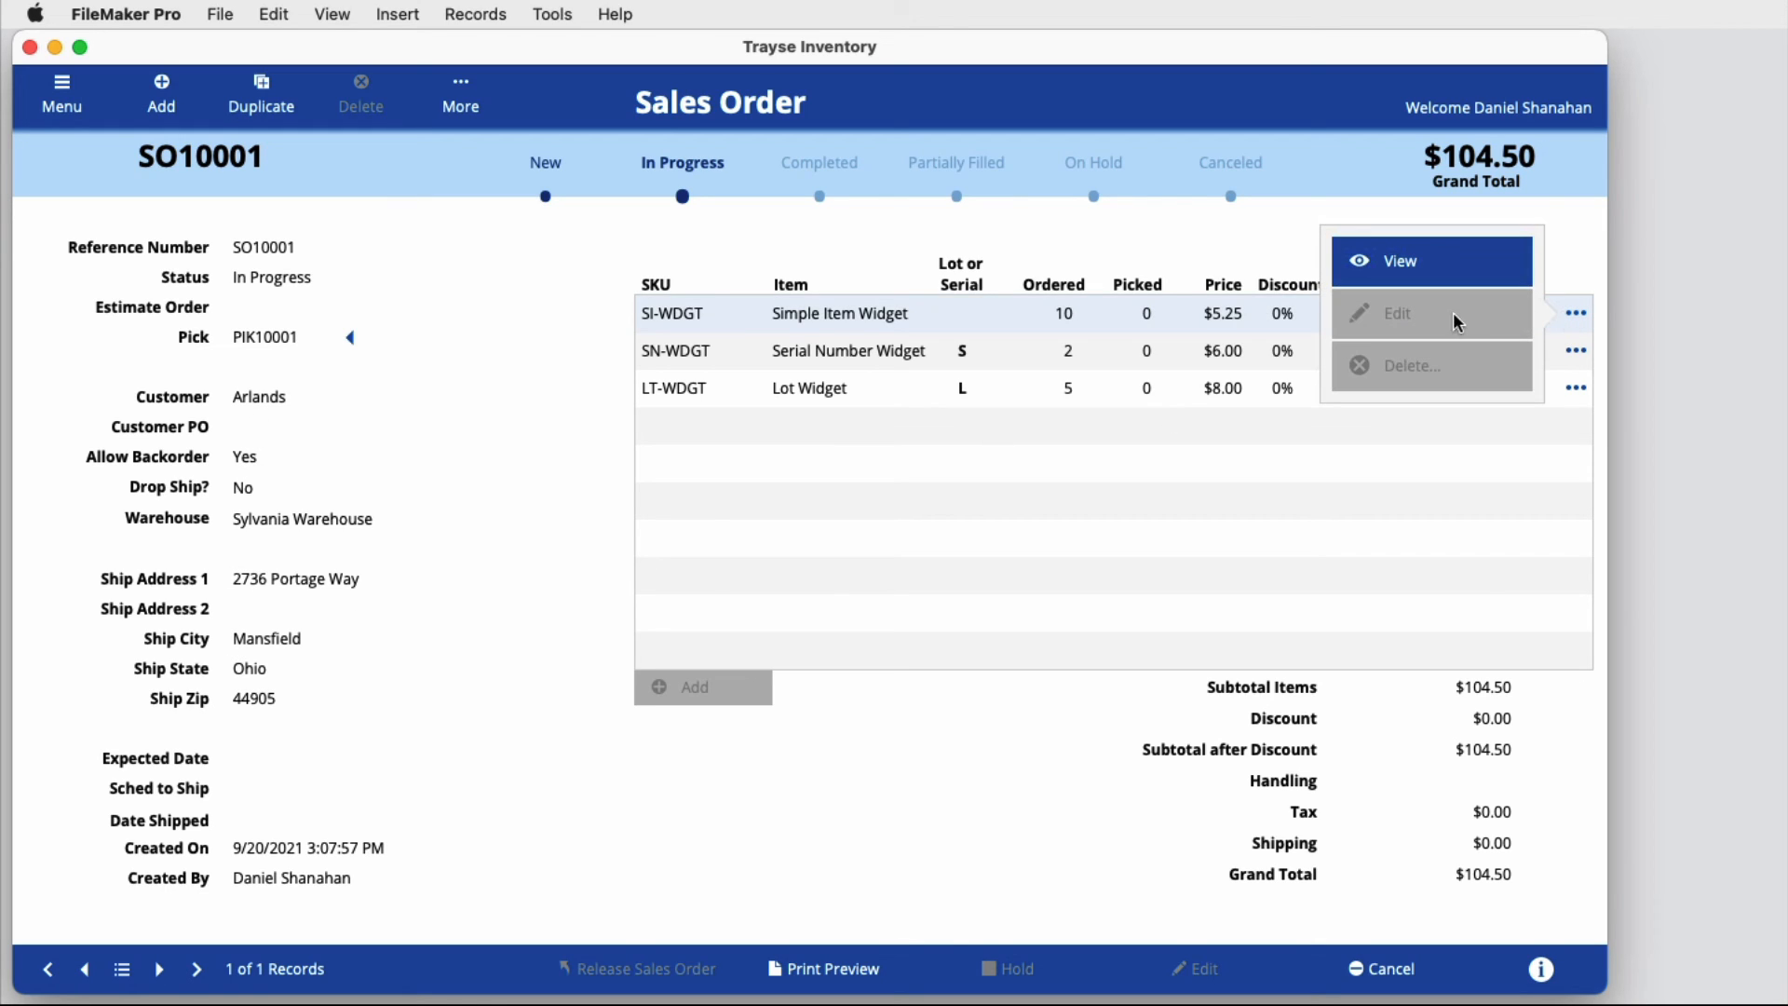
{"action": "left_click", "coordinate": [1411, 267]}
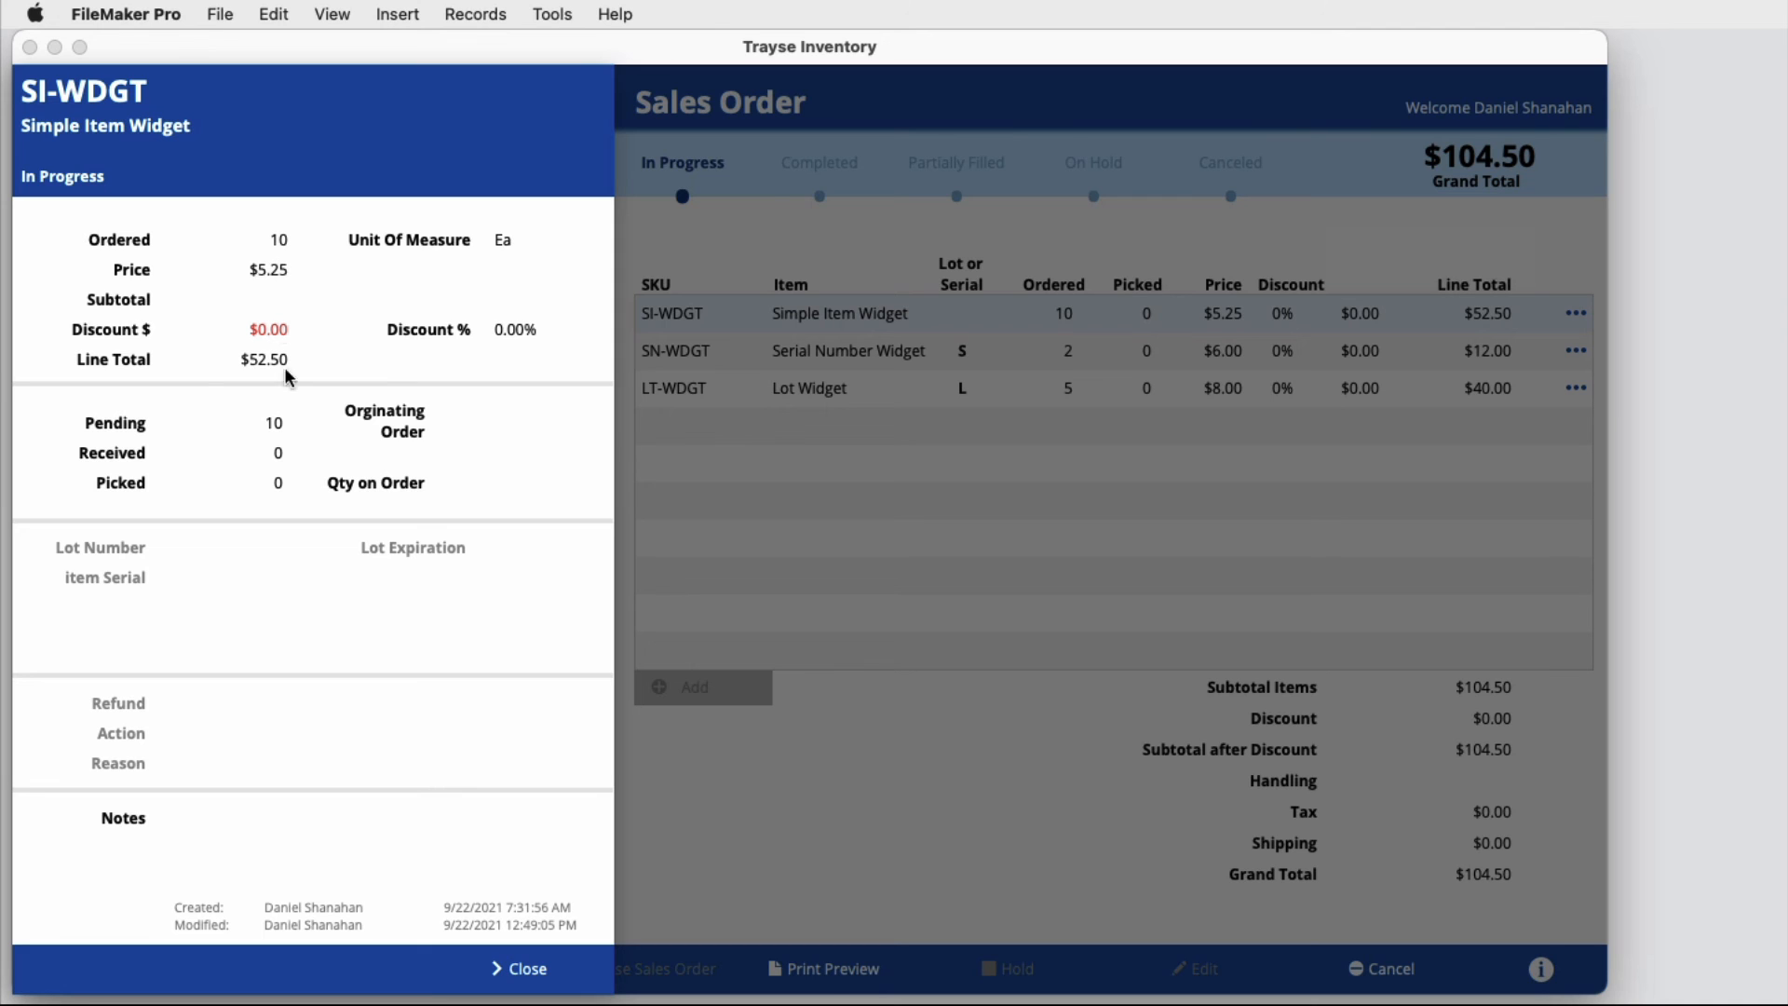
{"action": "left_click", "coordinate": [494, 968]}
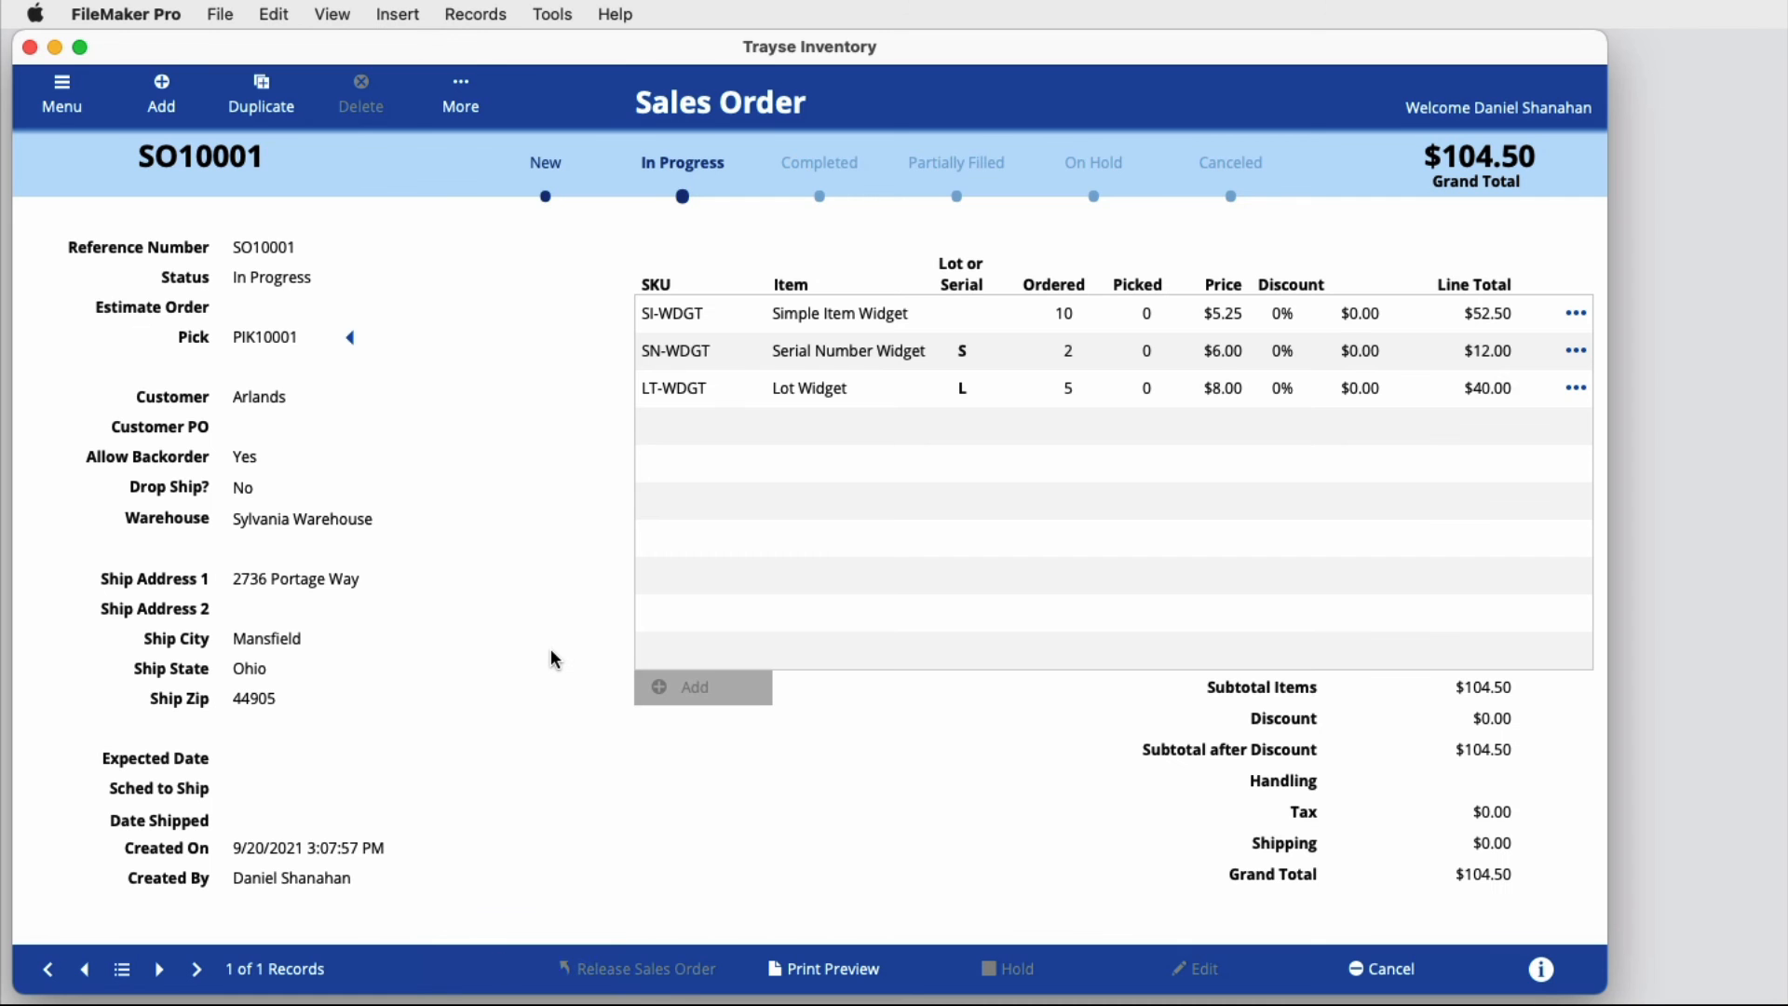
Step: Preview the printed version of the sales order and close the preview
{"action": "left_click", "coordinate": [808, 966]}
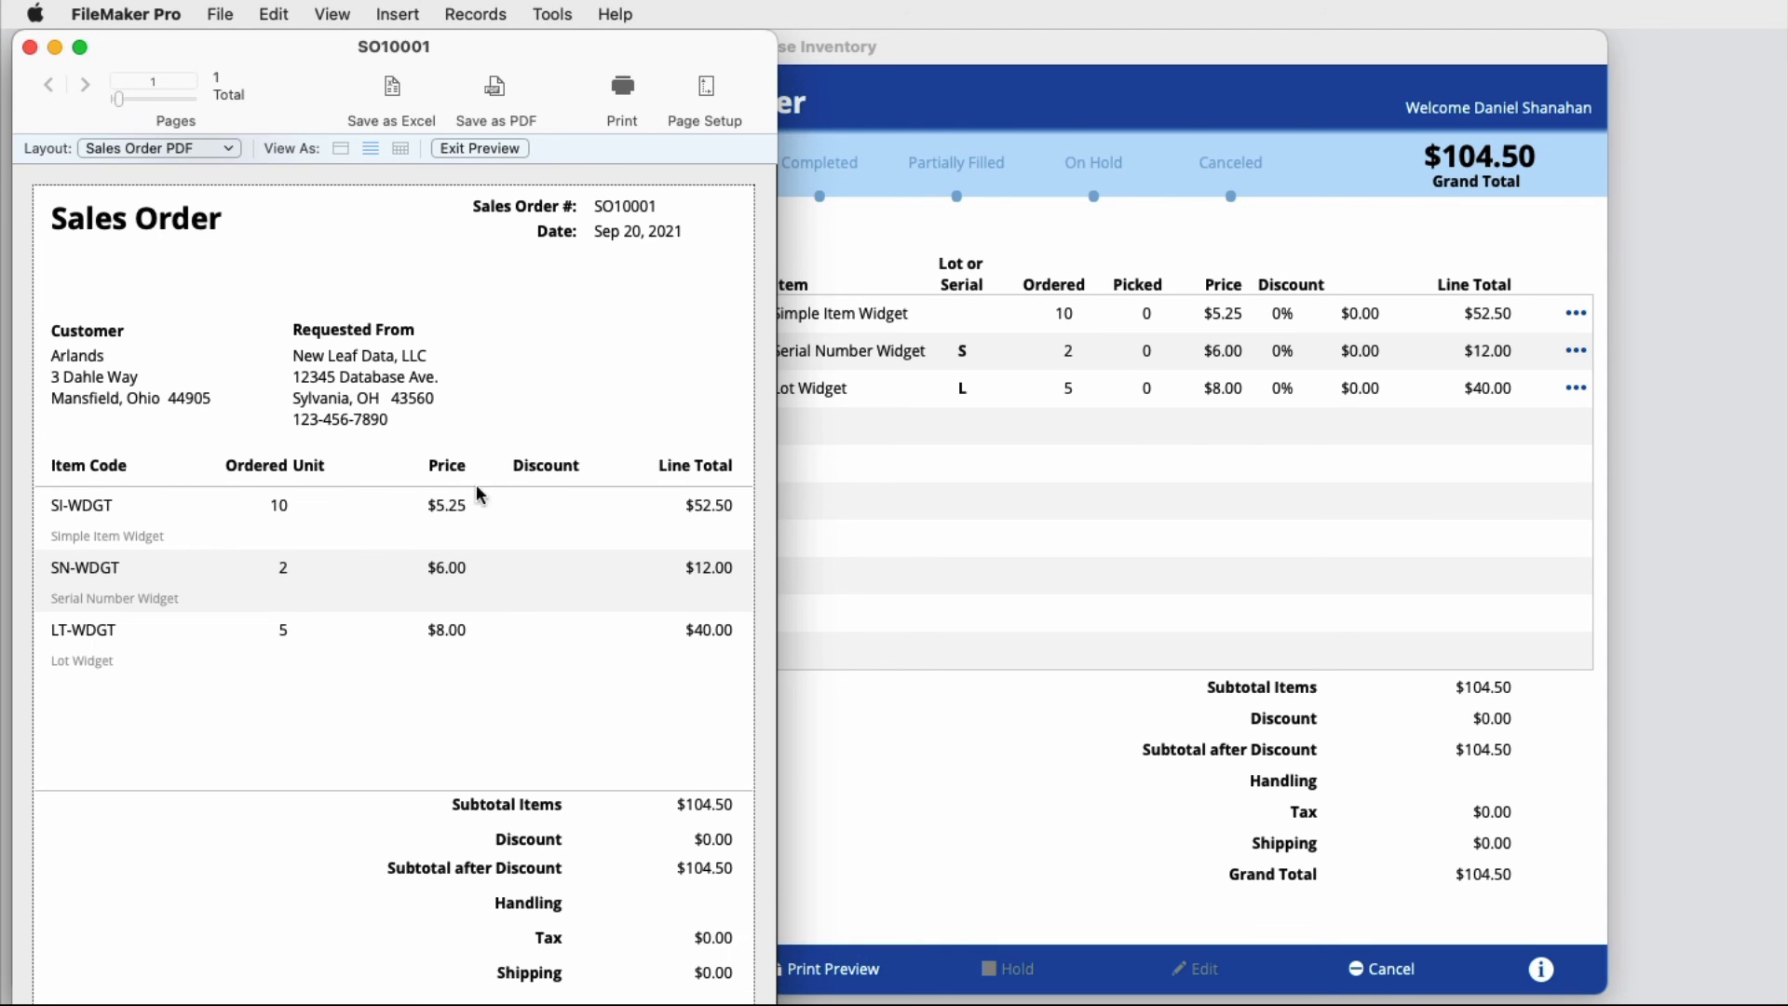
{"action": "left_click", "coordinate": [29, 47]}
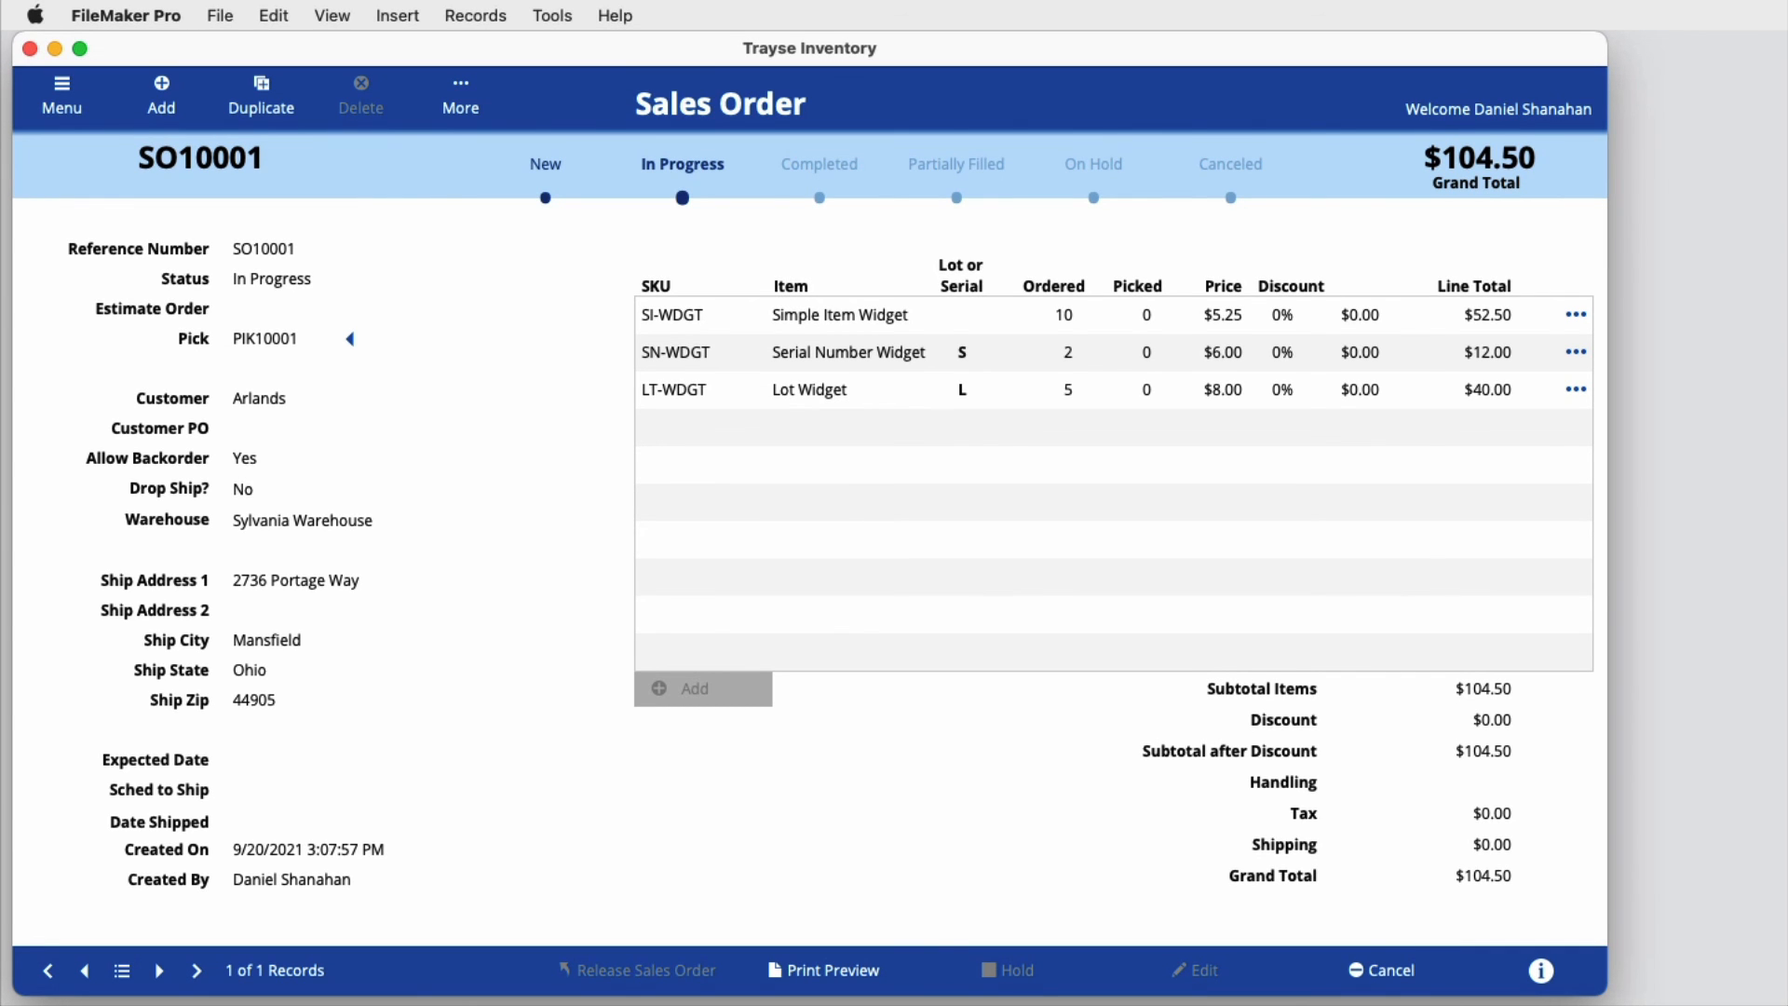
Step: Show the additional options available for the sales order
{"action": "left_click", "coordinate": [456, 104]}
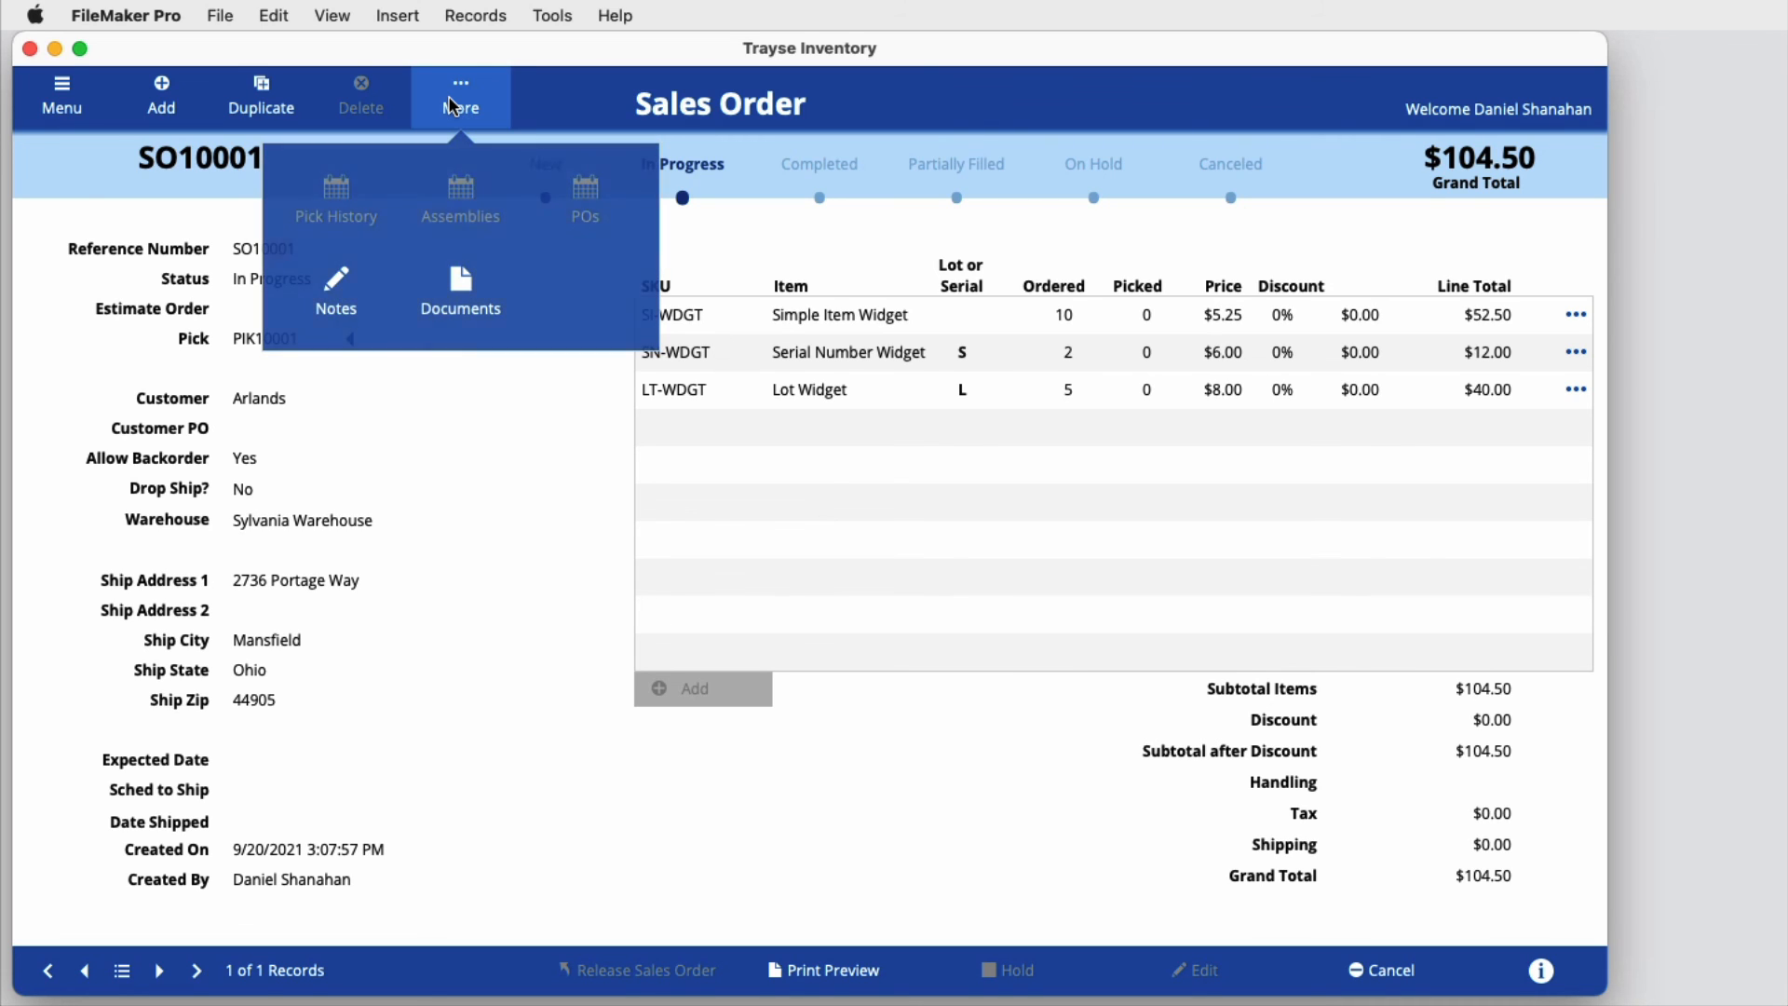